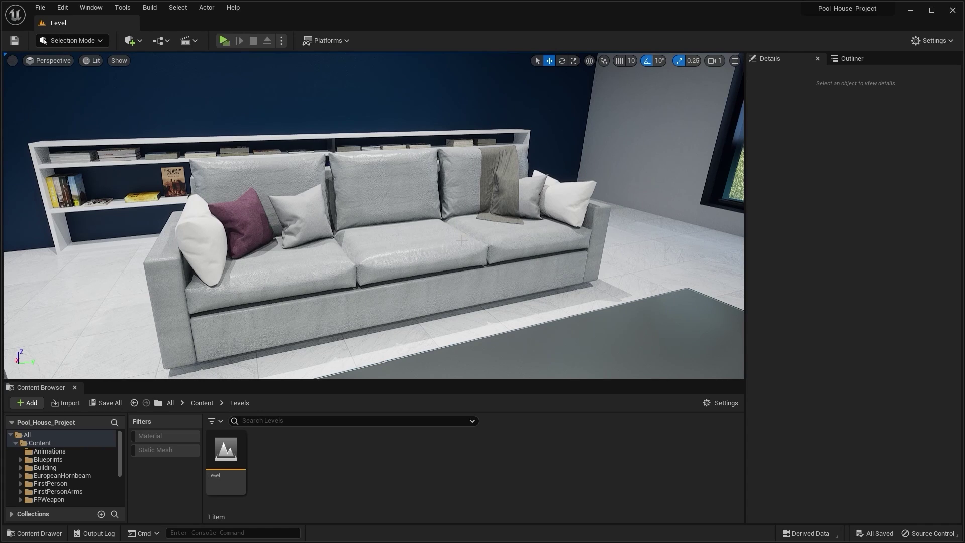
Turn on the frame-rate display in the level viewport
click(12, 61)
click(38, 105)
right_drag(445, 232, 449, 291)
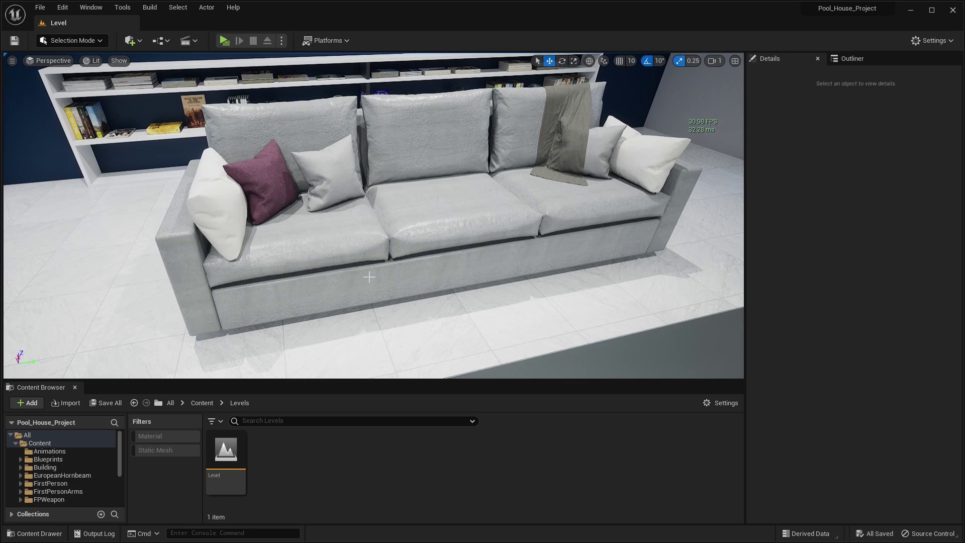
Enable Nanite support on the mesh of the couch's seat cushion nearest the purple pillow and apply the change
click(319, 238)
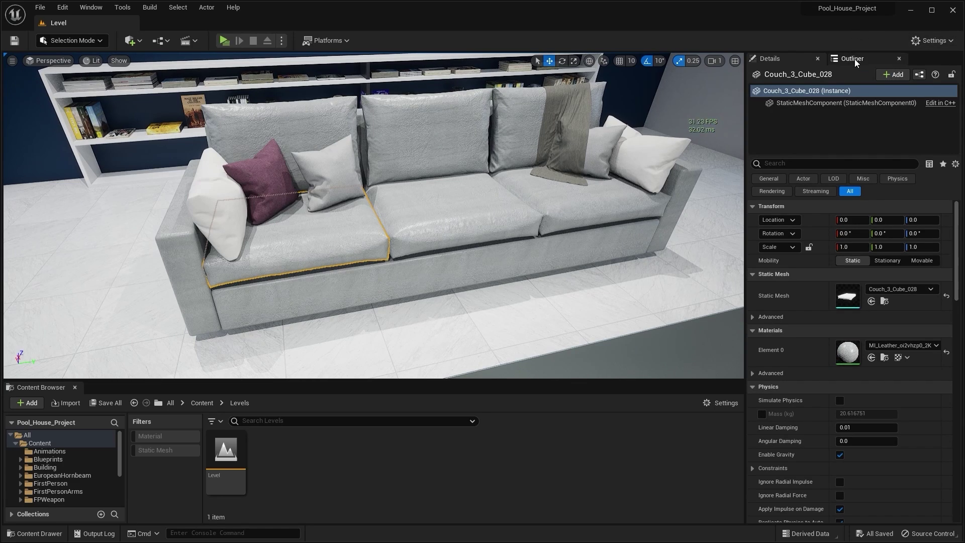
double_click(848, 300)
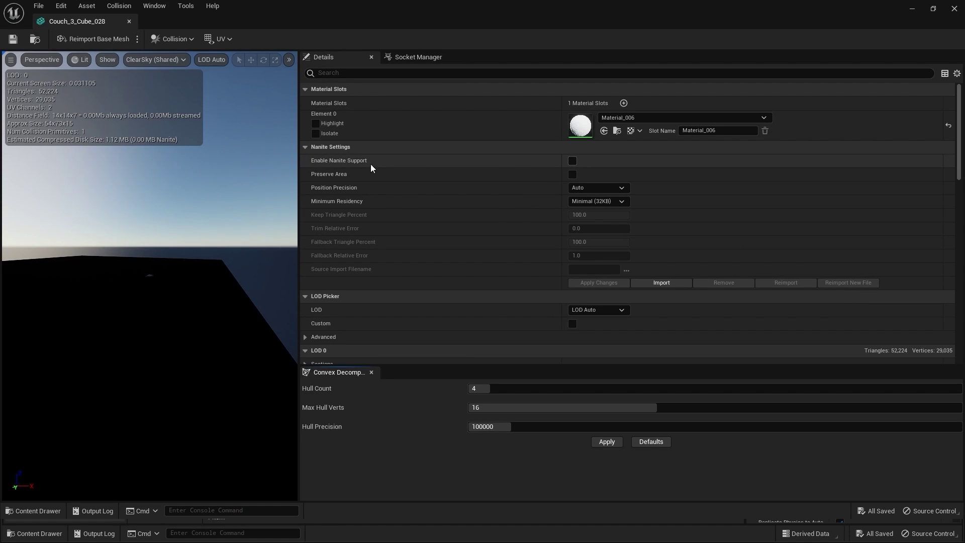
click(573, 161)
click(599, 283)
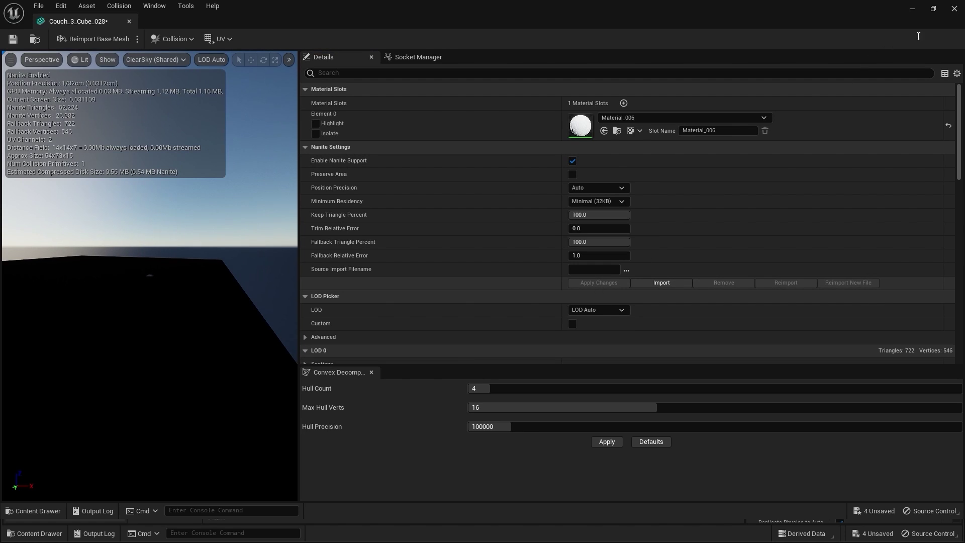
click(914, 12)
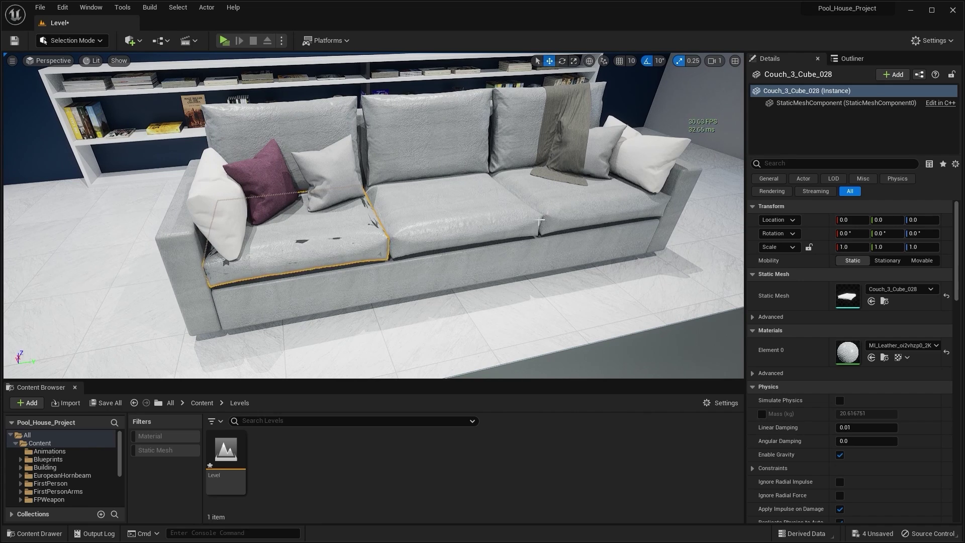
Select the couch's two other seat cushions and three back cushions, locate their mesh assets, and enable Nanite for them together
click(547, 219)
ctrl+click(568, 201)
ctrl+click(524, 128)
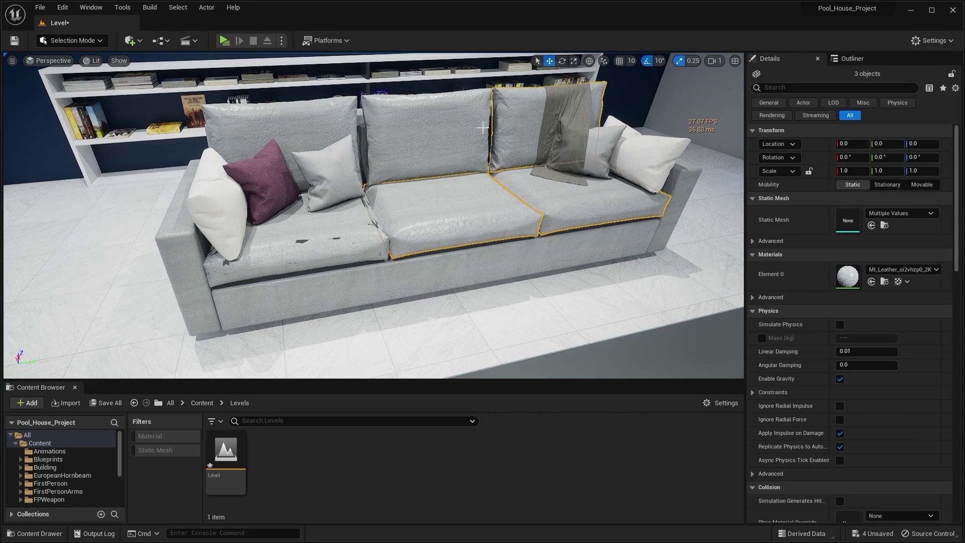
ctrl+click(438, 128)
ctrl+click(299, 133)
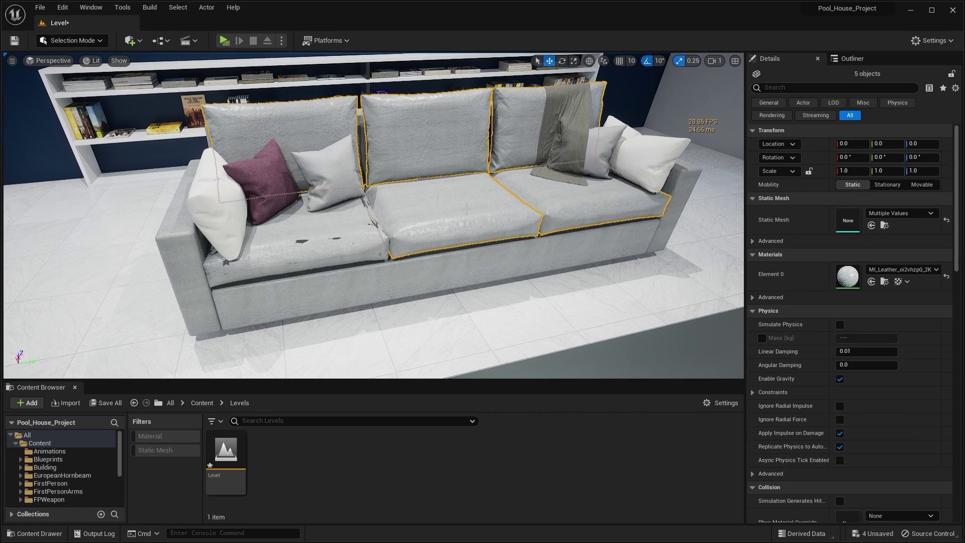
key(ctrl+b)
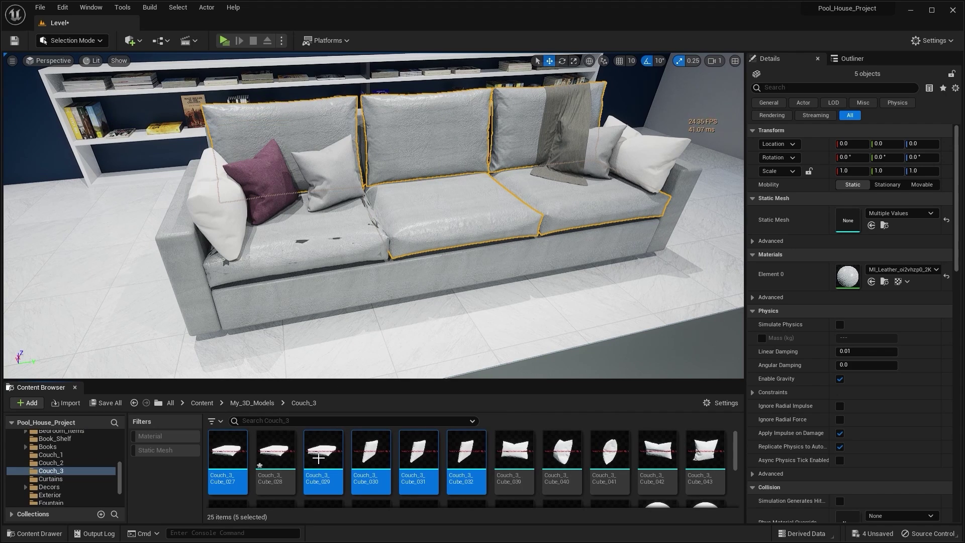
right_click(329, 455)
mouse_move(403, 144)
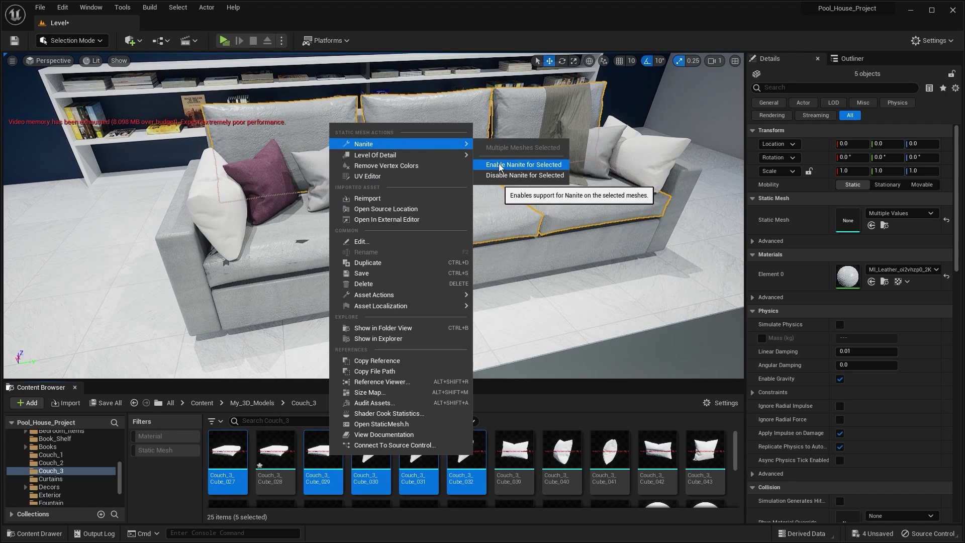
click(540, 162)
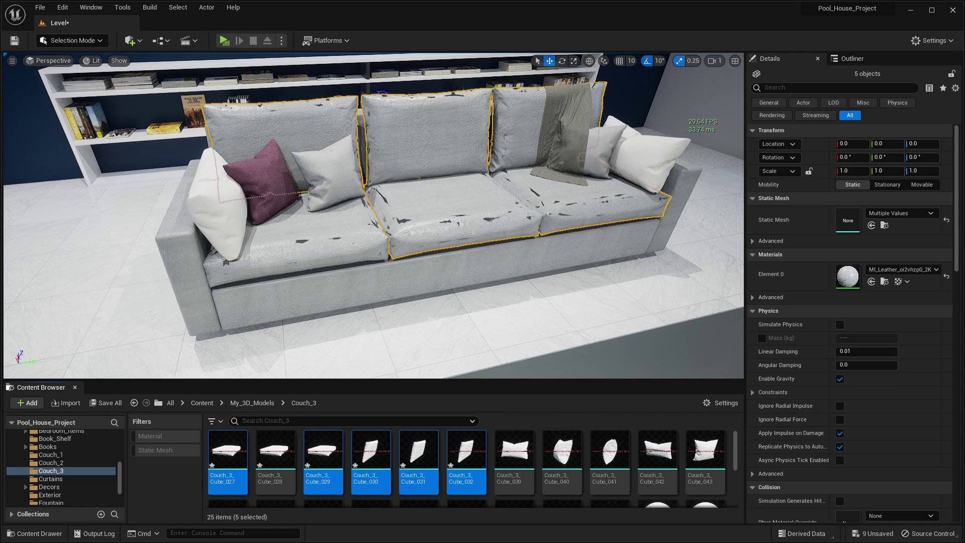
Show the Nanite Clusters visualization and examine how the cushions' clusters change between close and distant views
click(94, 61)
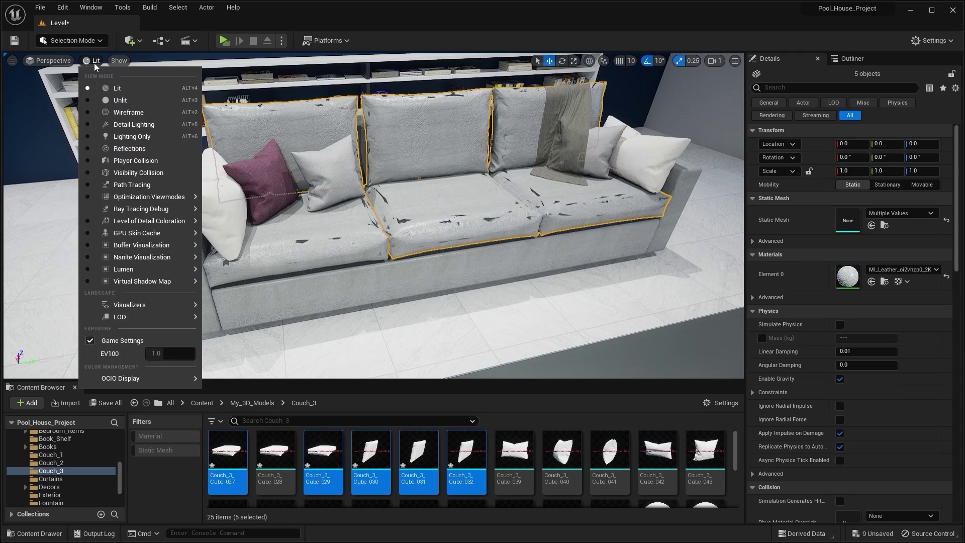
mouse_move(123, 257)
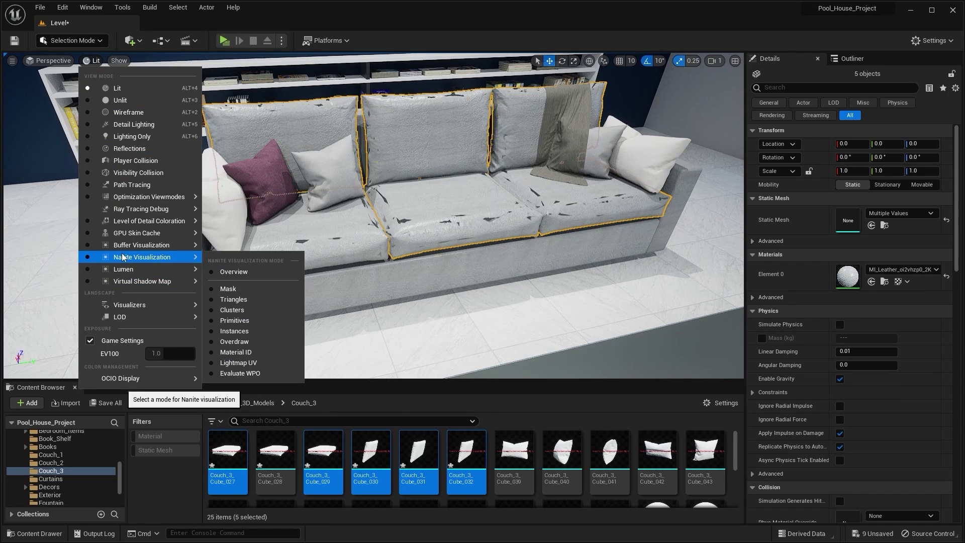
click(234, 309)
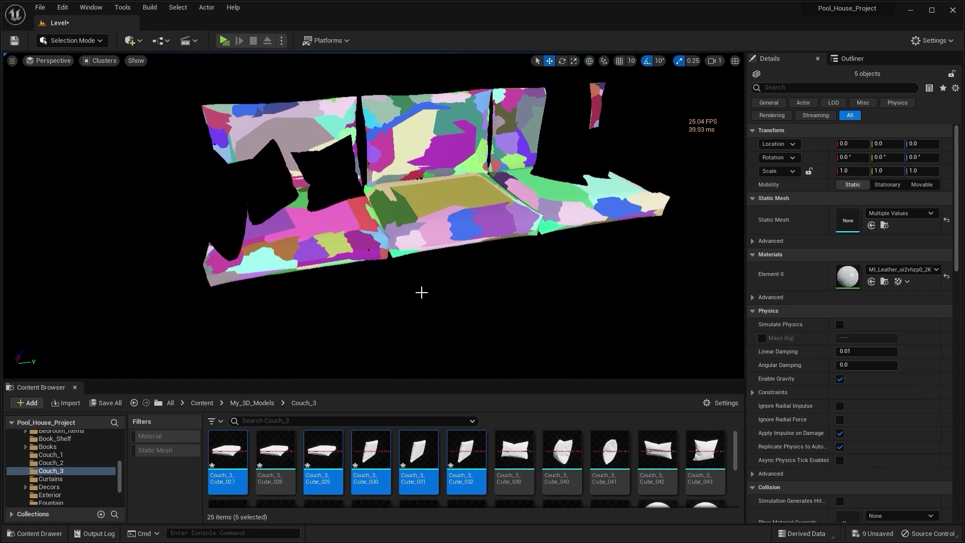
right_drag(422, 293, 425, 291)
key(w)
drag(415, 264, 410, 198)
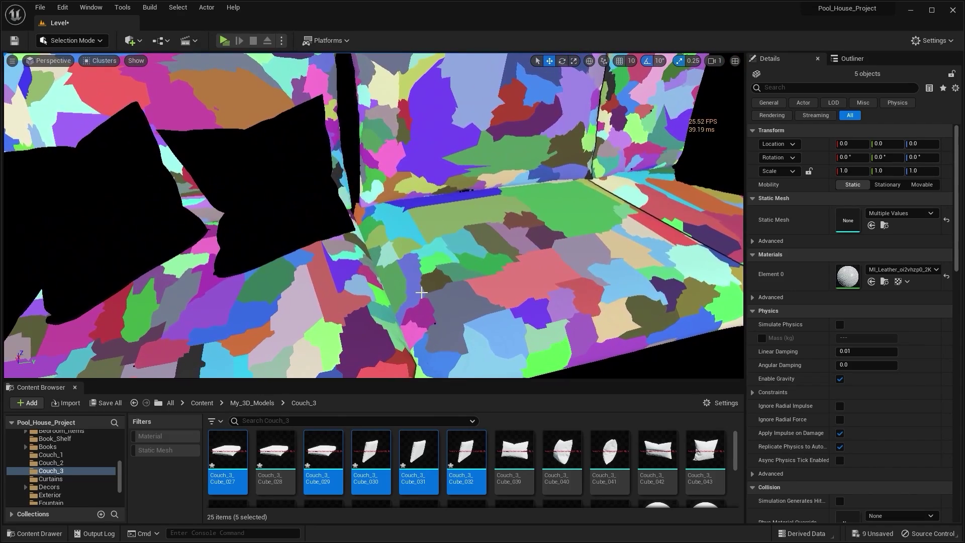
drag(421, 292, 419, 251)
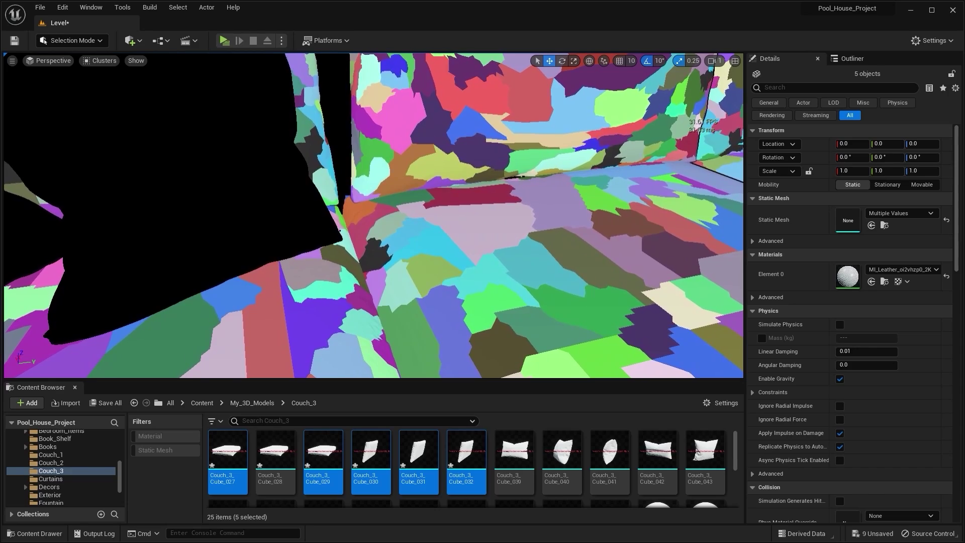
key(s)
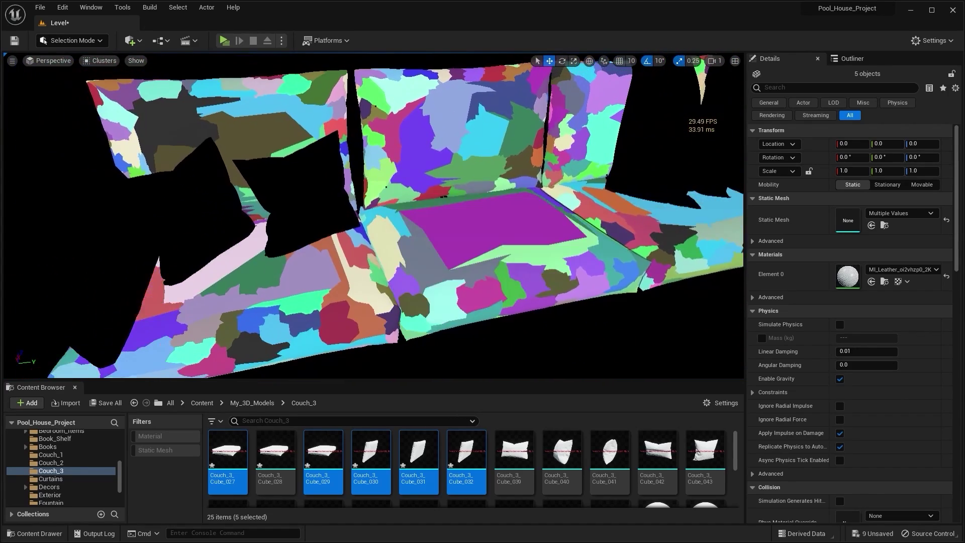
drag(420, 303, 420, 340)
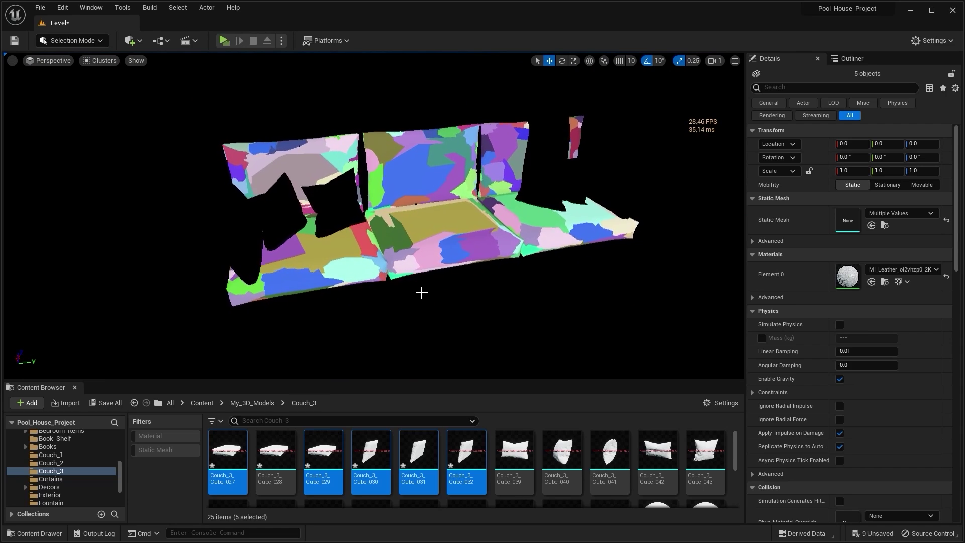
drag(422, 292, 418, 312)
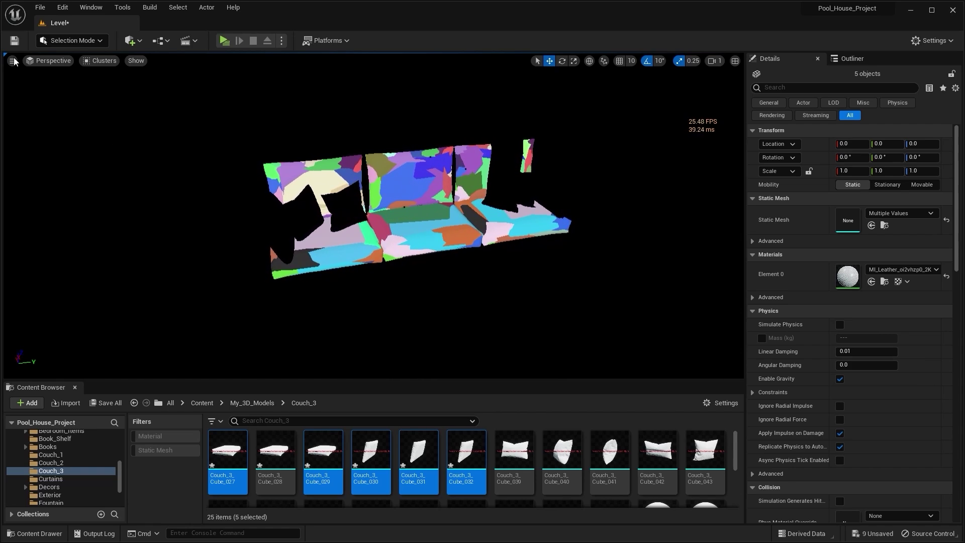
Return the viewport from the Nanite visualization to the Lit view mode
click(88, 61)
click(132, 95)
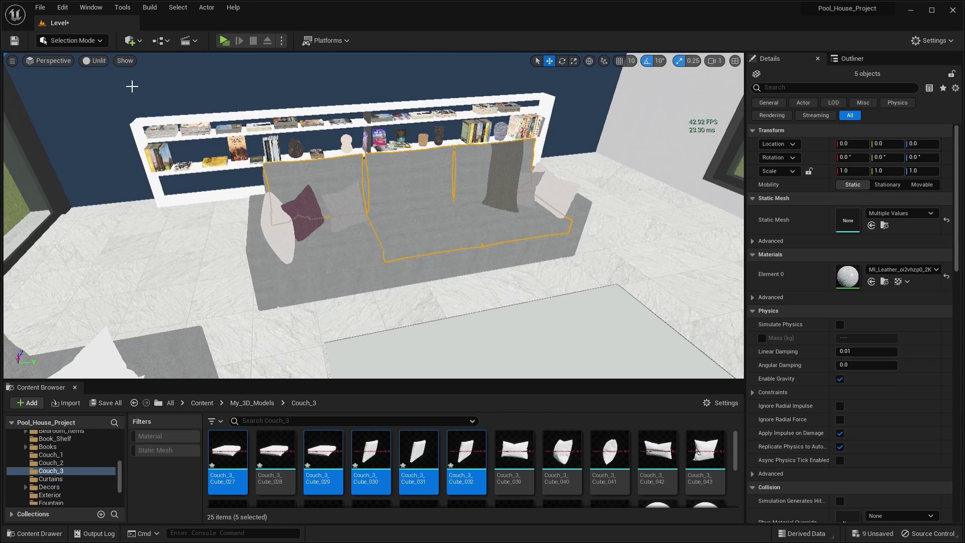
click(101, 59)
click(141, 86)
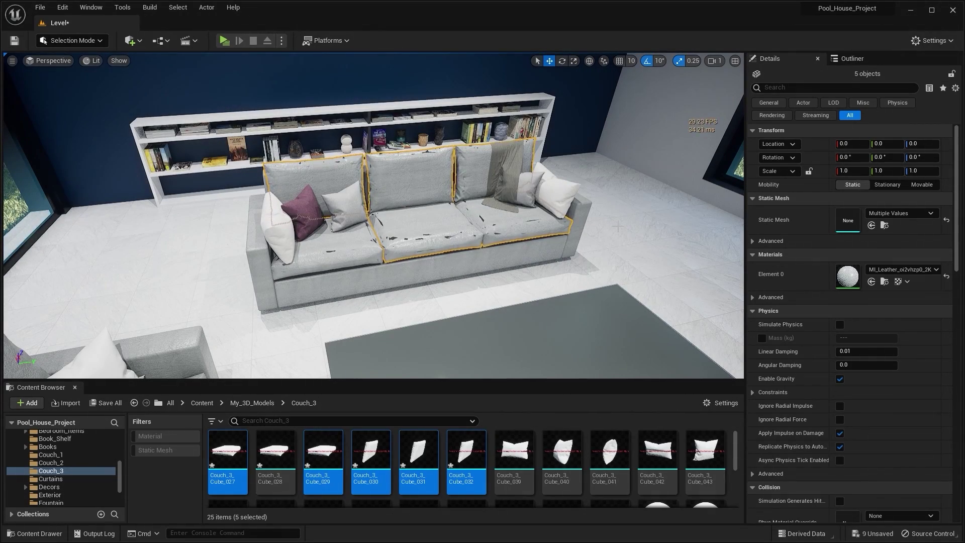
Open the My_3D_Models content folder and set the viewport camera speed to 3
mouse_move(371, 295)
right_down()
mouse_move(382, 287)
mouse_move(212, 287)
mouse_move(370, 296)
right_up()
scroll(42, 466, up, 3)
click(63, 472)
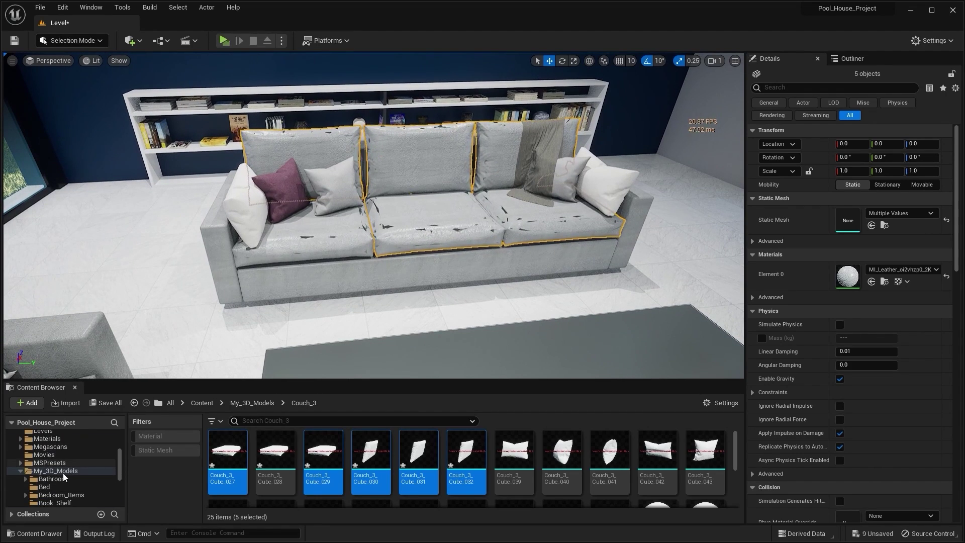
click(715, 61)
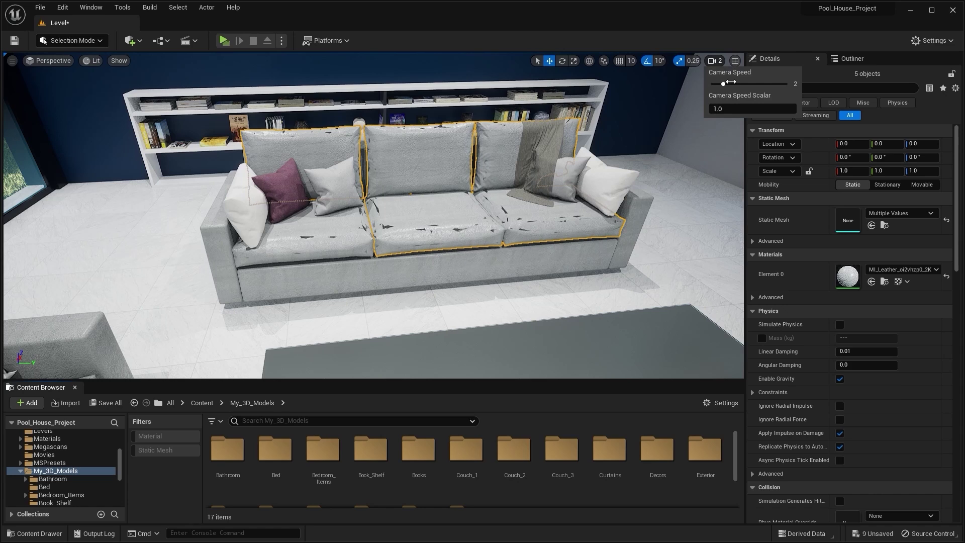
drag(726, 84, 737, 84)
key(Escape)
Deselect the couch cushions and enlarge the Content Browser to give its folders more room
right_drag(440, 230, 503, 215)
key(Escape)
key(grave)
key(a)
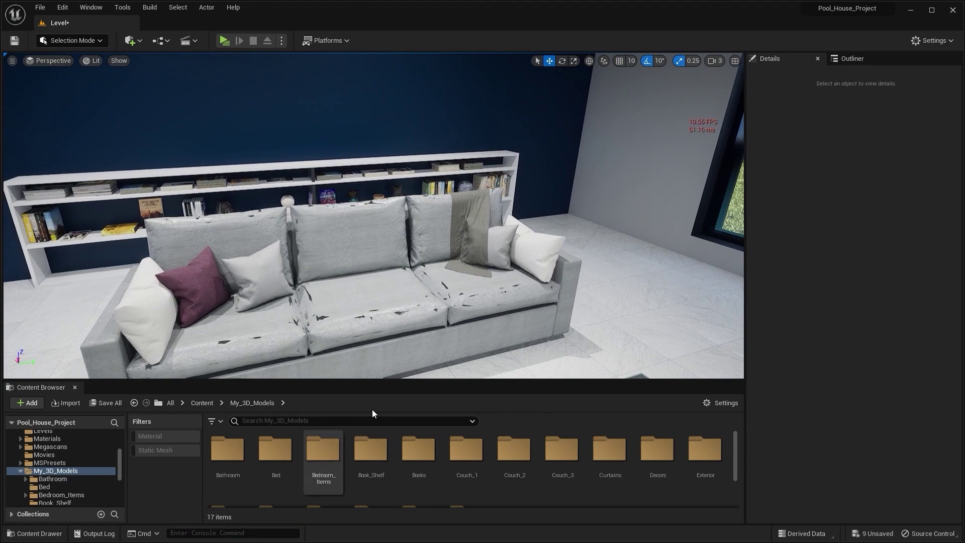
drag(388, 386, 389, 315)
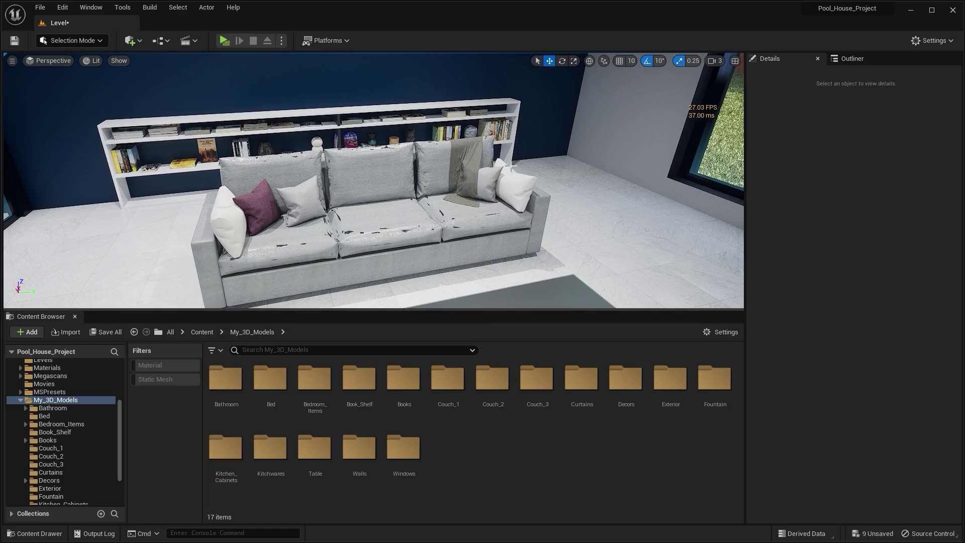
Open the Geometries folder inside the Bathroom models' bathroom subfolder and filter it to show only static meshes
right_drag(512, 166, 583, 151)
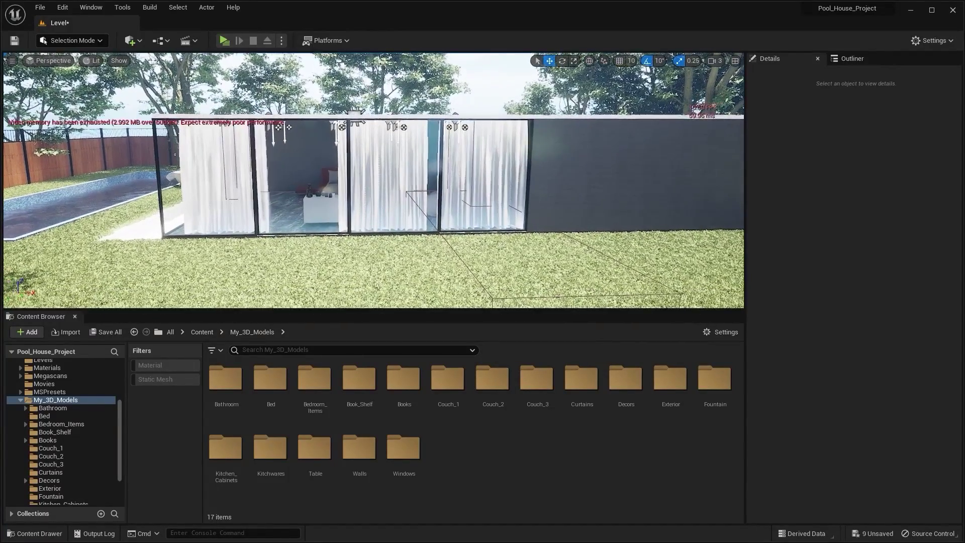
right_drag(374, 180, 533, 176)
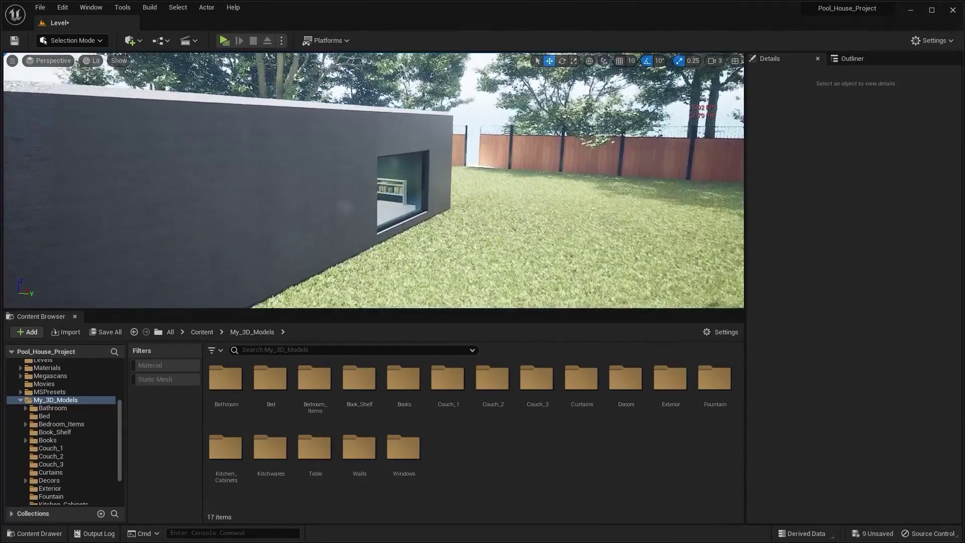
right_drag(374, 180, 470, 211)
key(w)
key(s)
key(w)
right_drag(324, 181, 324, 181)
double_click(225, 380)
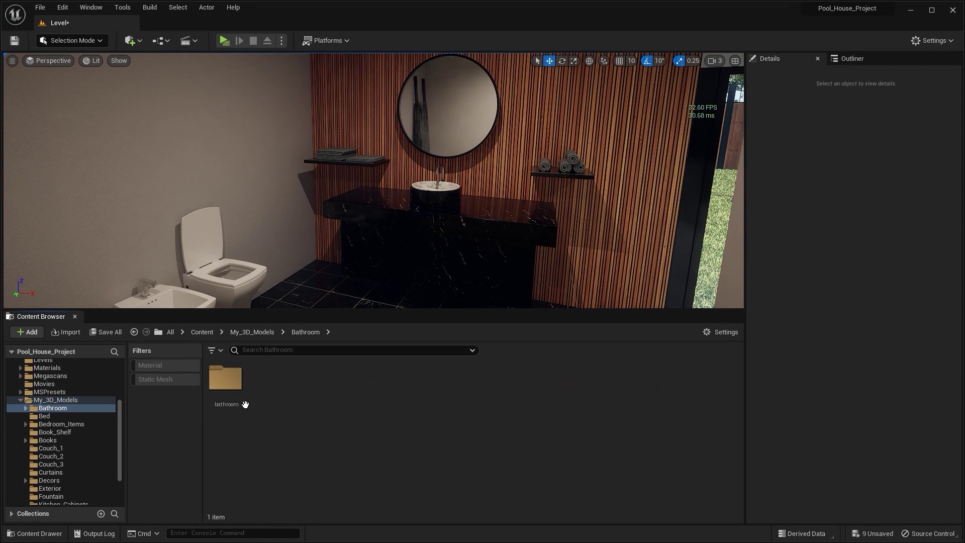
double_click(225, 379)
double_click(226, 378)
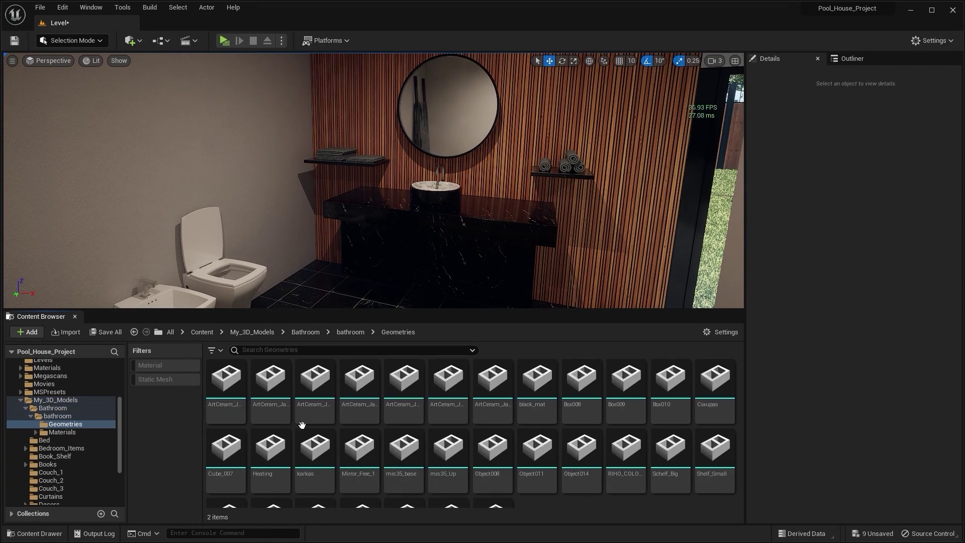
click(152, 380)
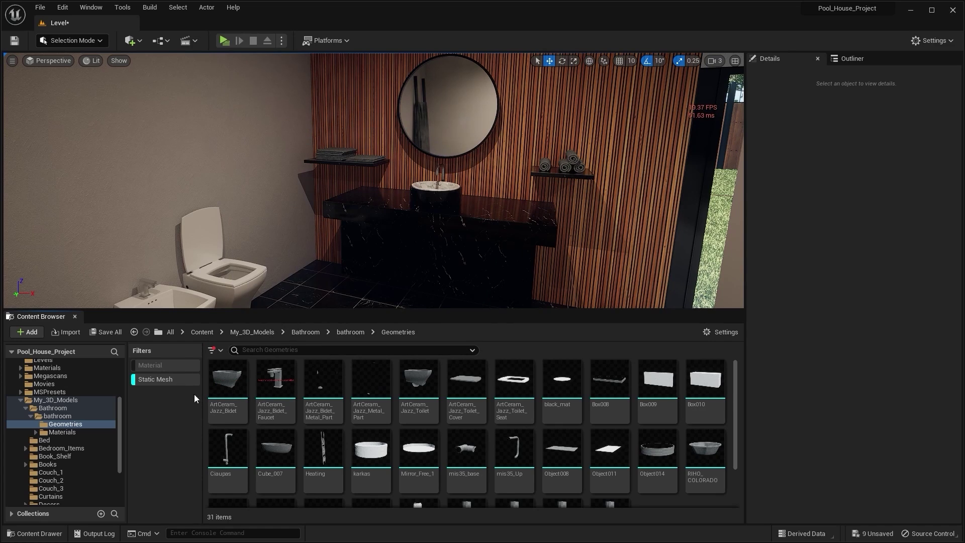
Select all static meshes in the bathroom Geometries folder and enable Nanite for them
click(223, 405)
key(ctrl+a)
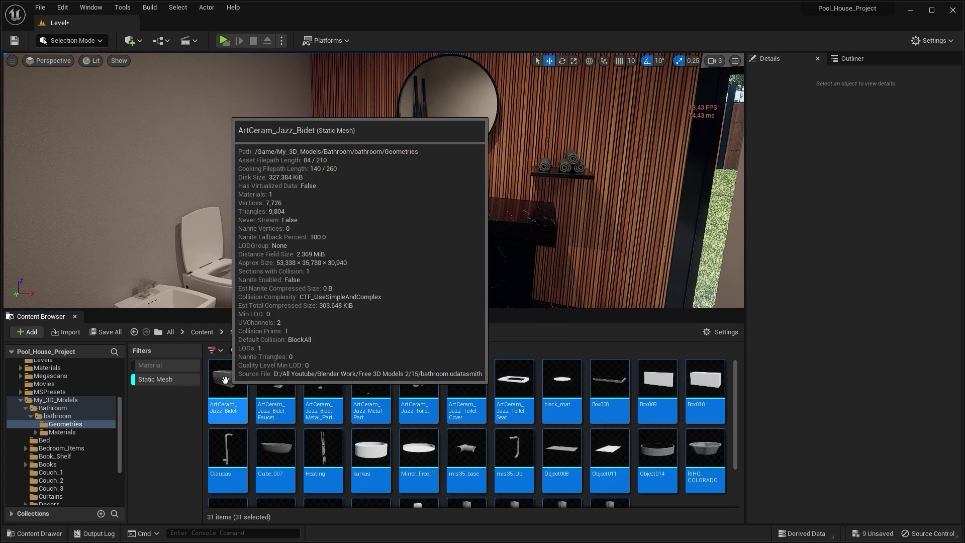
right_click(224, 404)
mouse_move(277, 58)
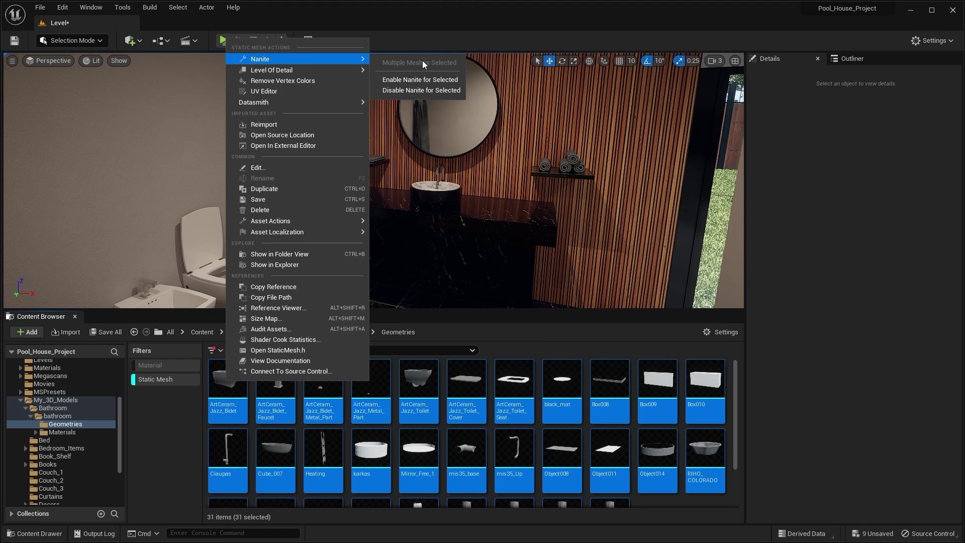
click(419, 80)
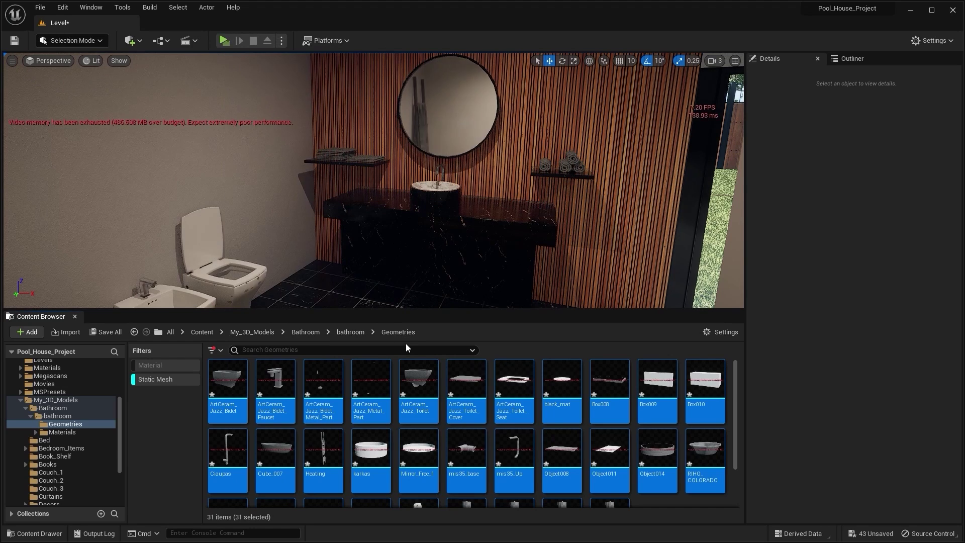
Save all the unsaved assets in the project
mouse_move(508, 367)
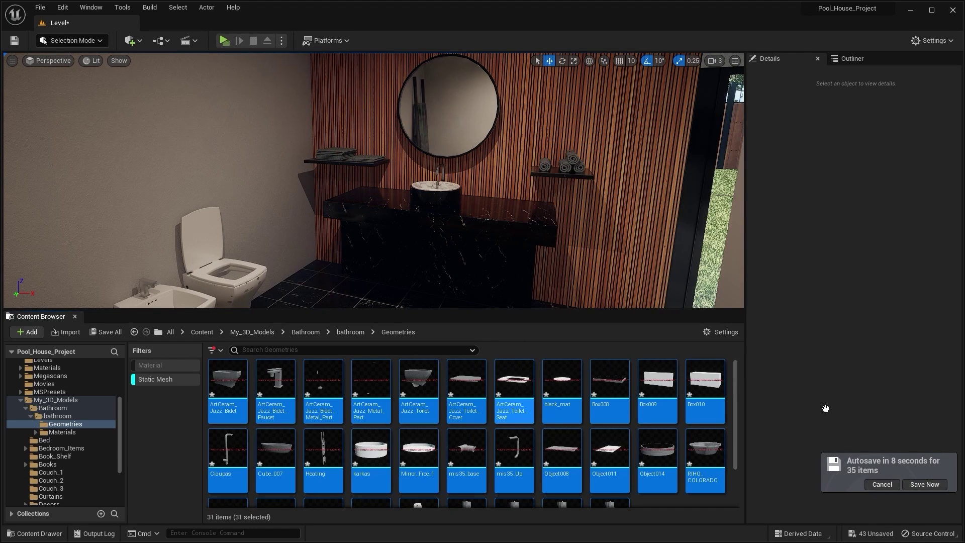
click(872, 533)
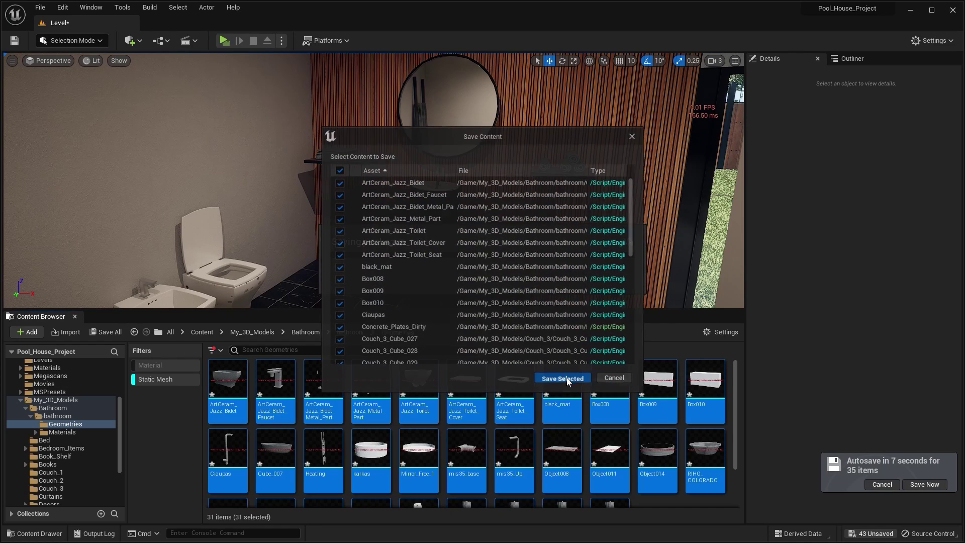
click(576, 377)
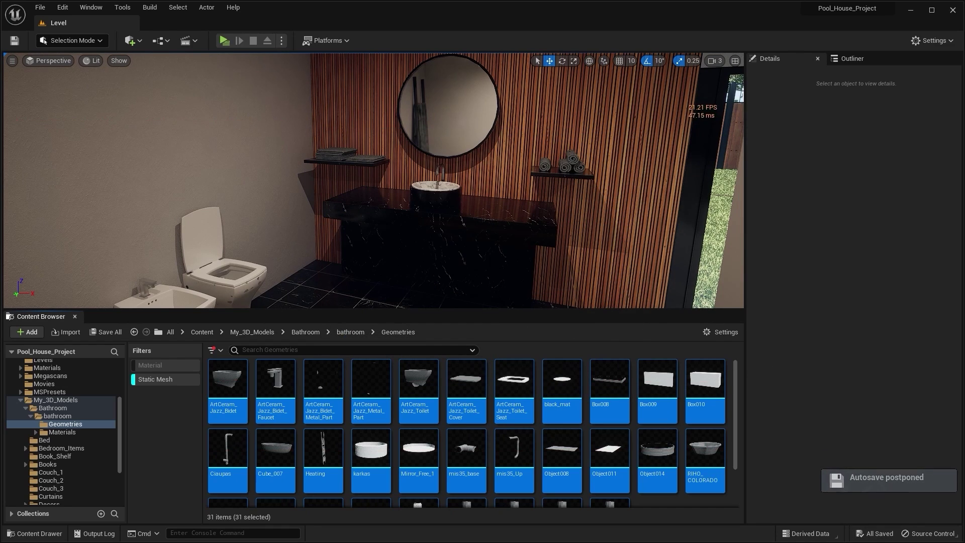
Open the project settings and search them for "raytracing"
right_drag(503, 212, 342, 193)
right_drag(397, 178, 413, 177)
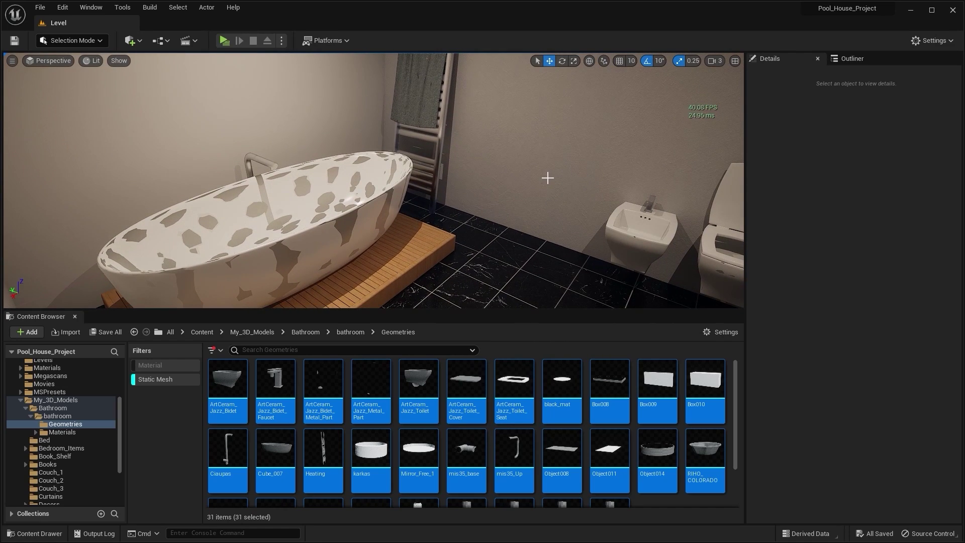
click(933, 40)
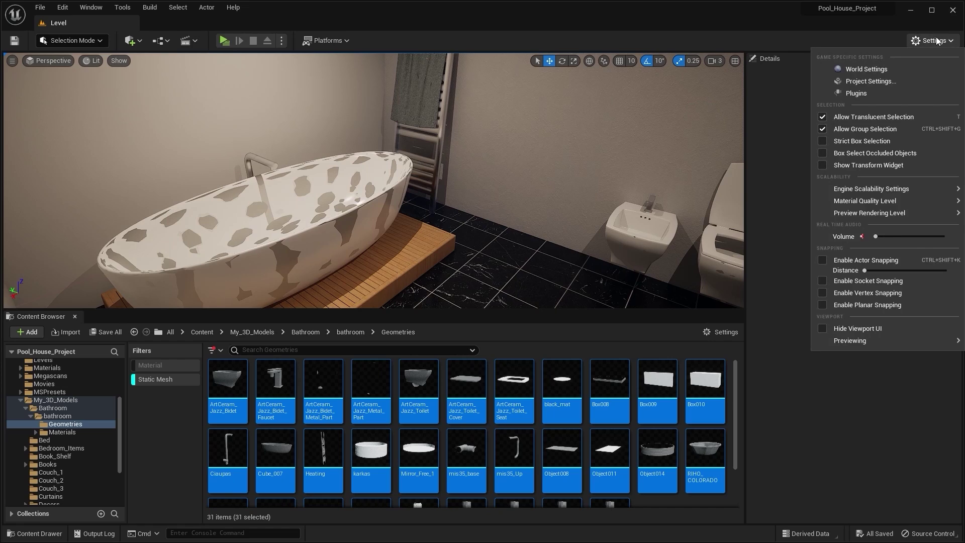
click(877, 81)
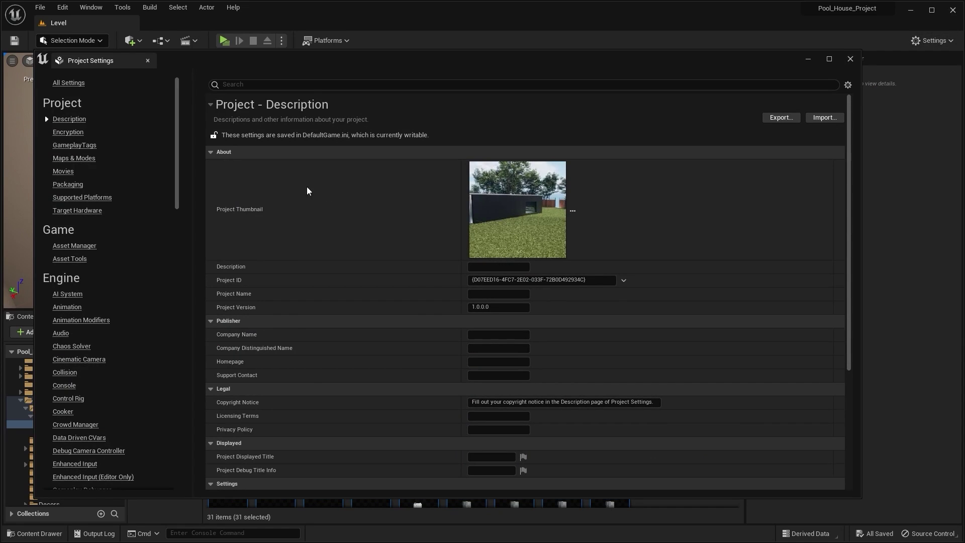
click(313, 88)
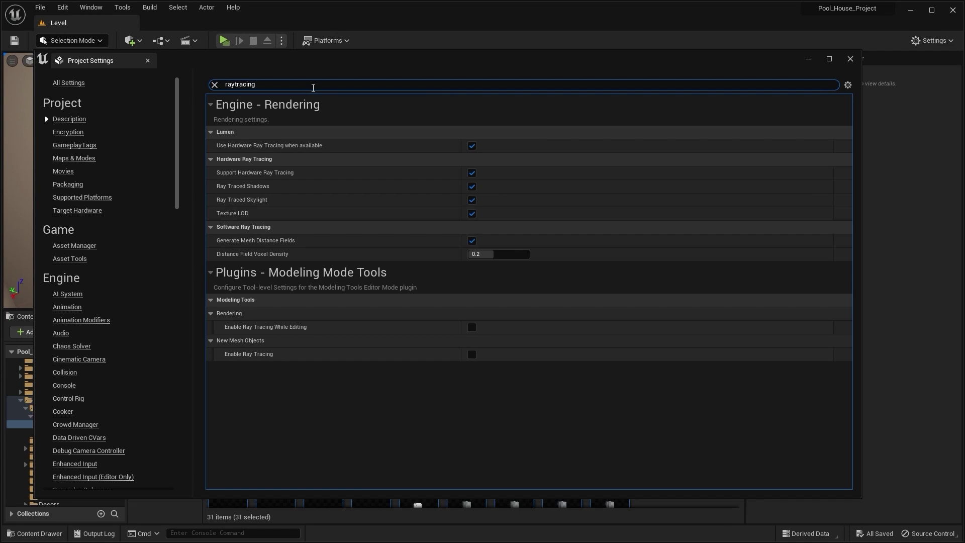
Turn off Ray Traced Shadows while keeping the bathtub in view, and close the project settings
drag(359, 67, 743, 32)
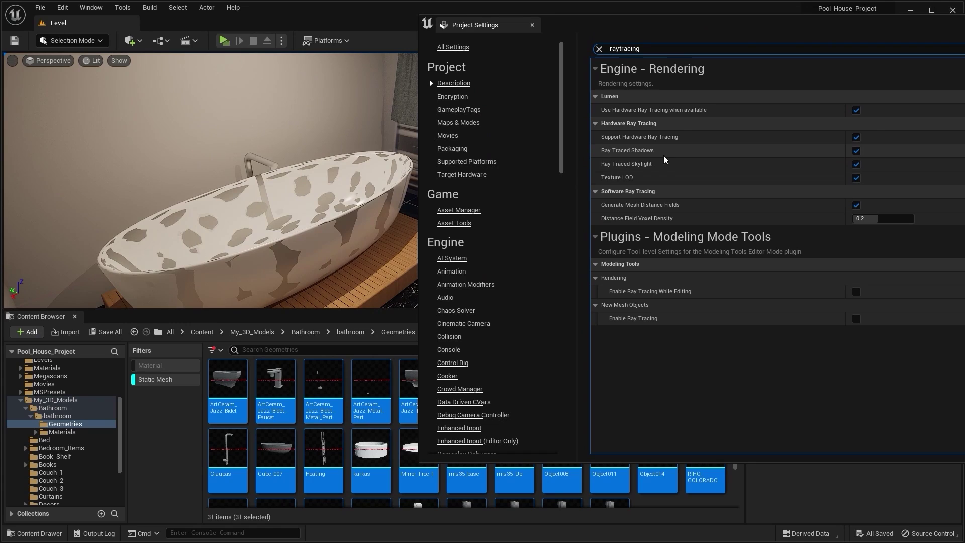
click(856, 152)
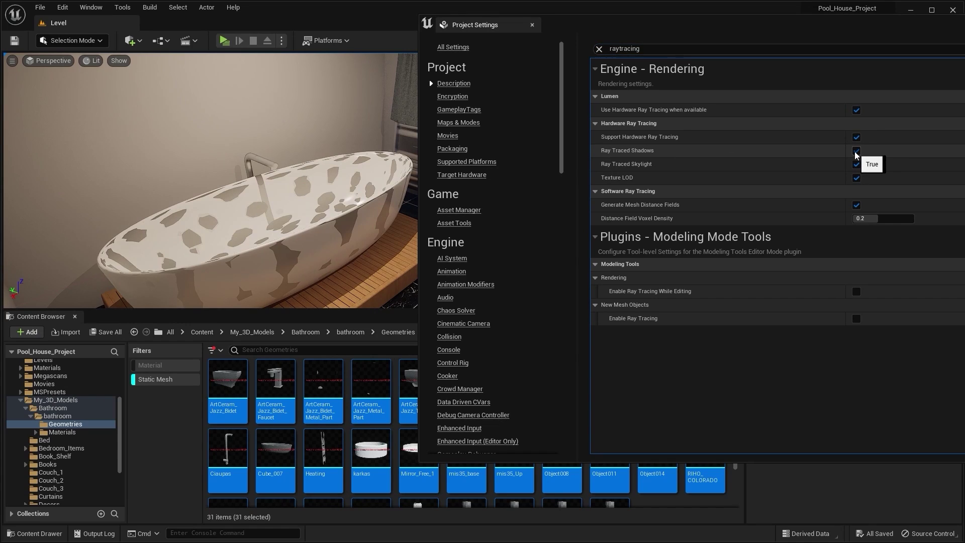
click(856, 152)
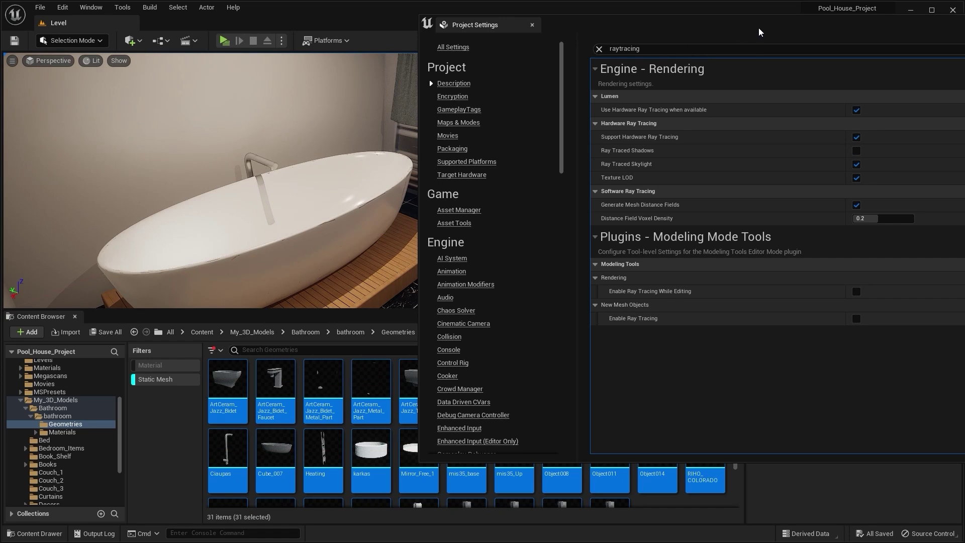
drag(760, 32, 779, 108)
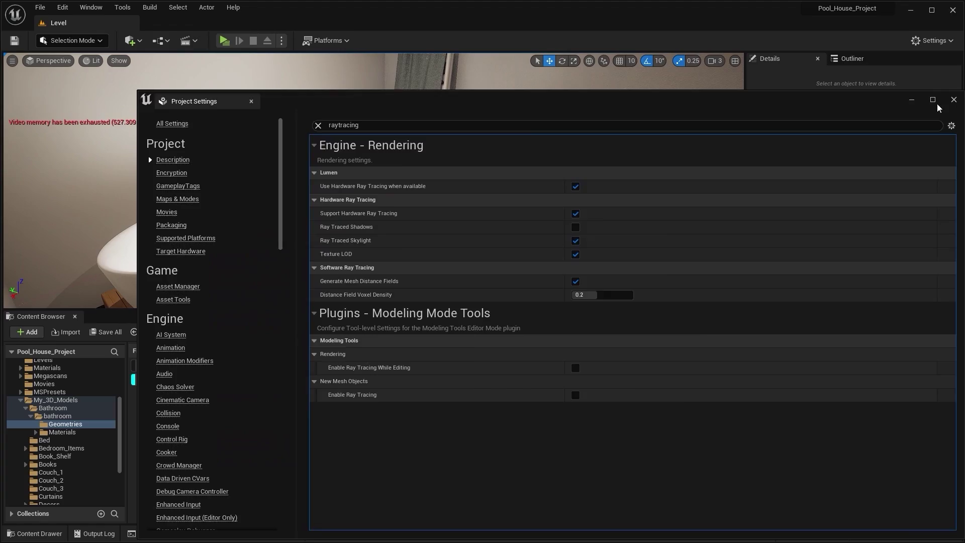
click(953, 100)
Examine the bathroom vanity and the living room couches for shading and frame rate with ray traced shadows off
right_drag(308, 194, 533, 155)
key(s)
key(q)
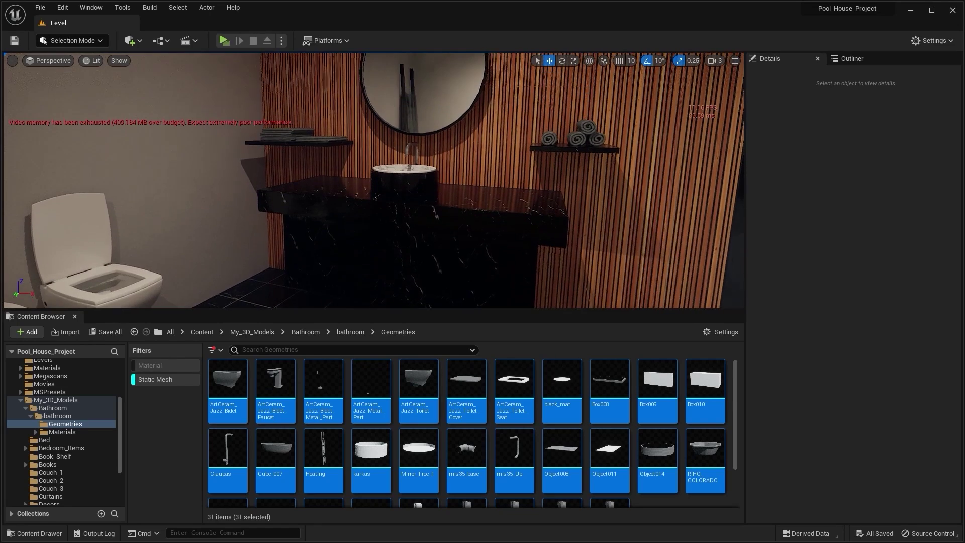
right_drag(420, 151, 603, 156)
key(w)
key(w)
key(s)
right_drag(486, 159, 485, 159)
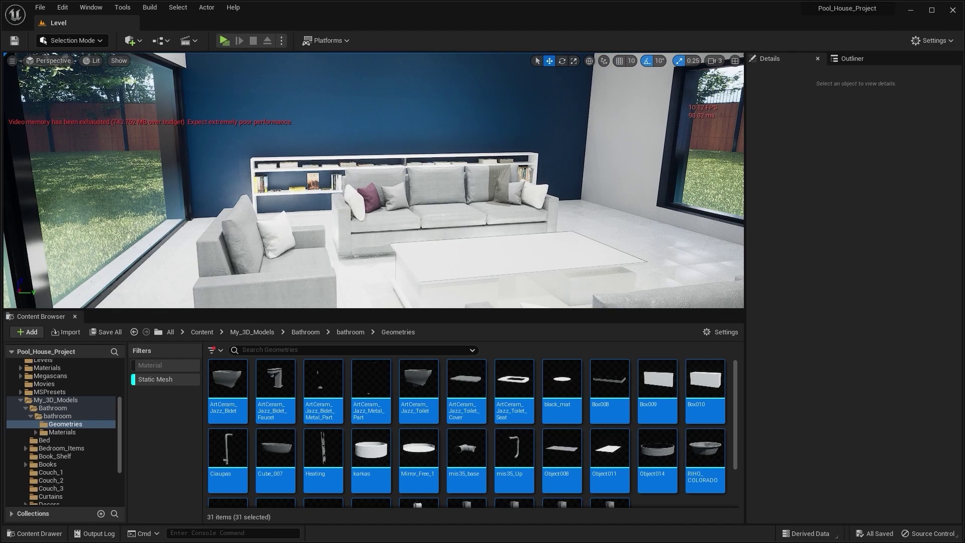
right_drag(653, 108, 653, 108)
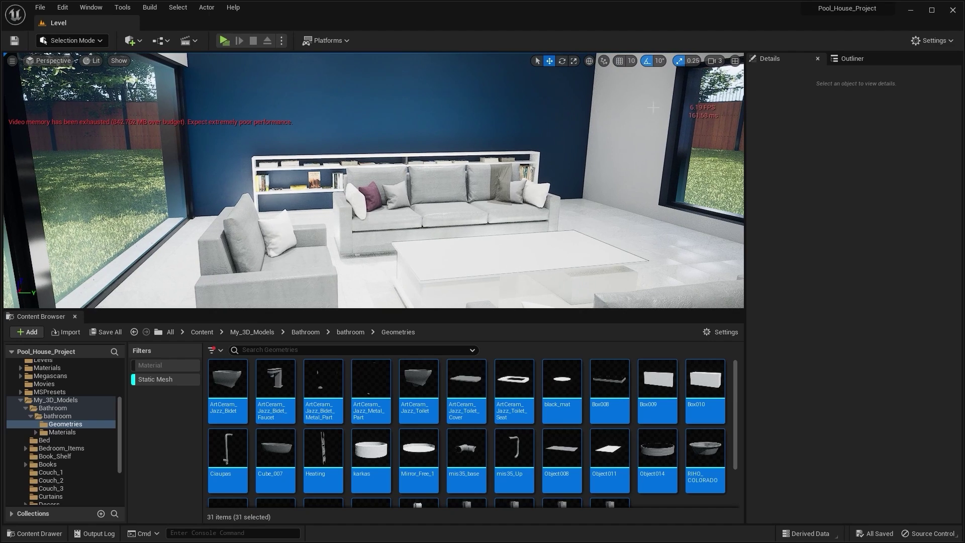
Collapse the Interior folder in the Outliner, expand Exterior and hide its Foliage folder
click(853, 59)
scroll(785, 302, down, 1)
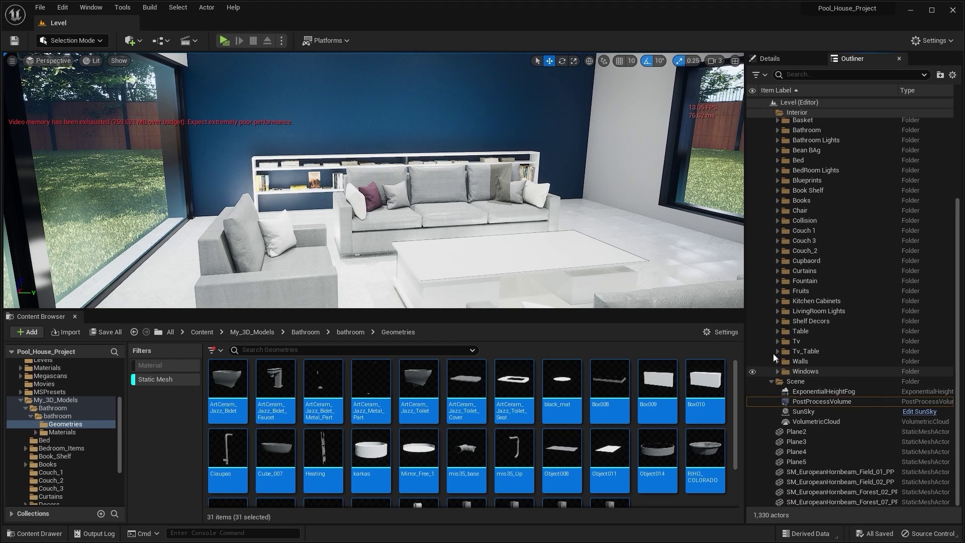
scroll(785, 130, up, 2)
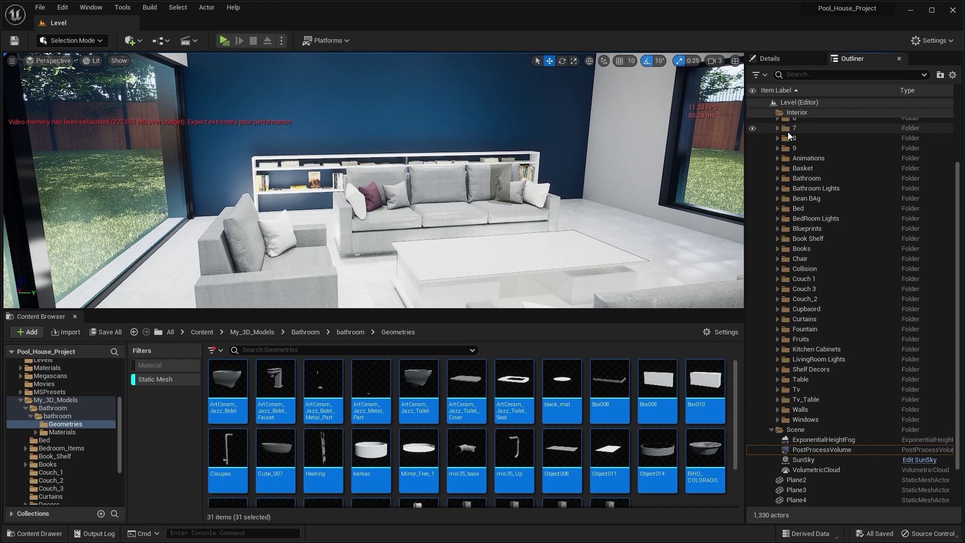
scroll(789, 131, up, 2)
click(773, 123)
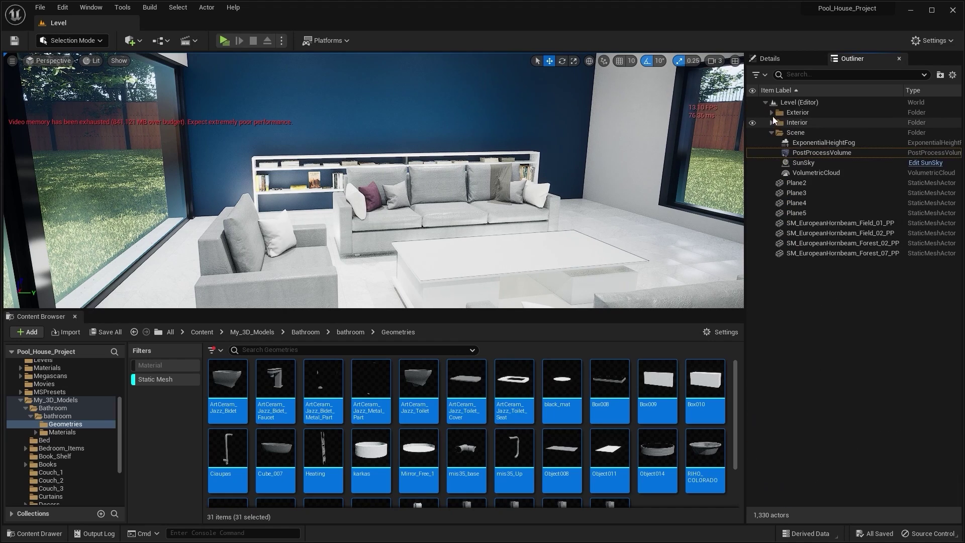
click(772, 113)
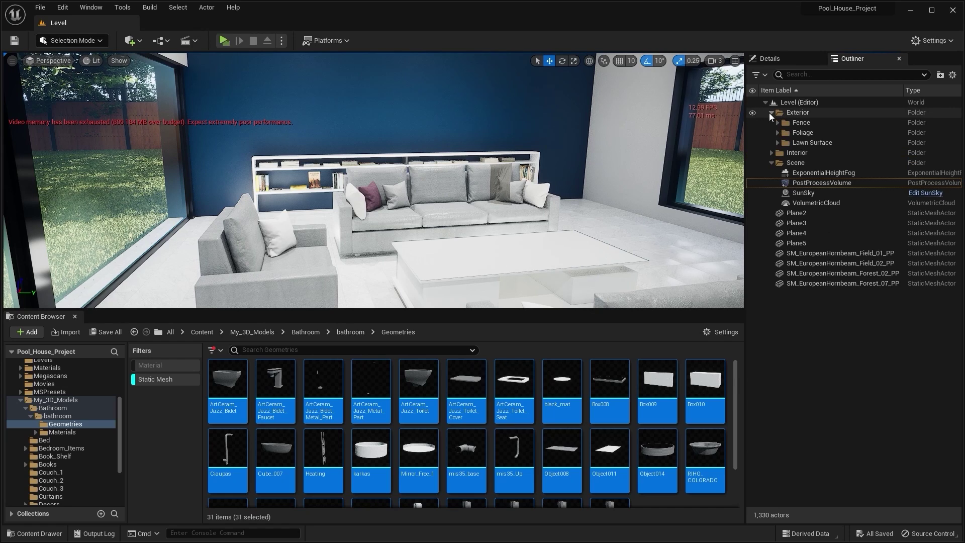
click(754, 133)
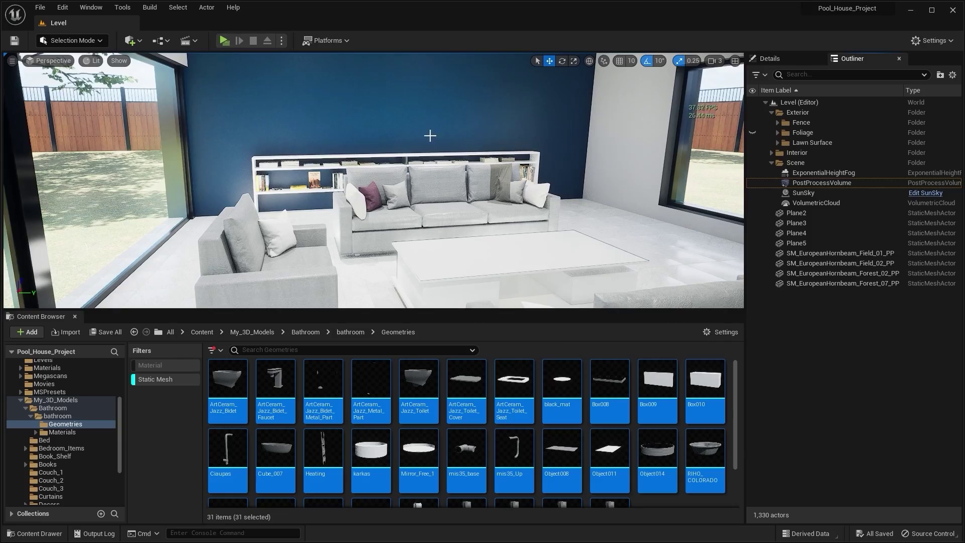
Examine the pool, fountain, bedroom and living room for performance with the foliage hidden
right_drag(430, 136, 352, 146)
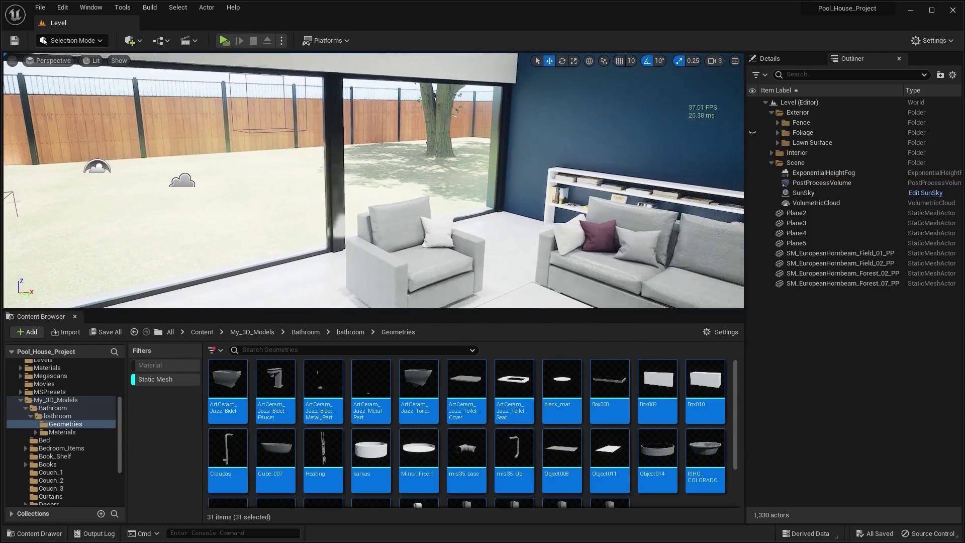
right_drag(286, 144, 294, 143)
right_drag(432, 132, 226, 125)
key(w)
key(w)
right_drag(302, 136, 567, 112)
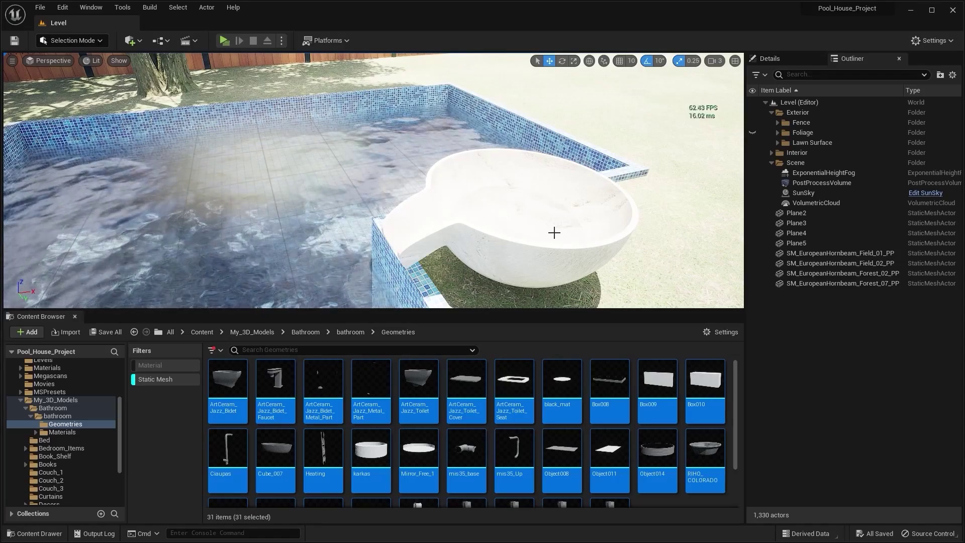
right_drag(554, 232, 401, 140)
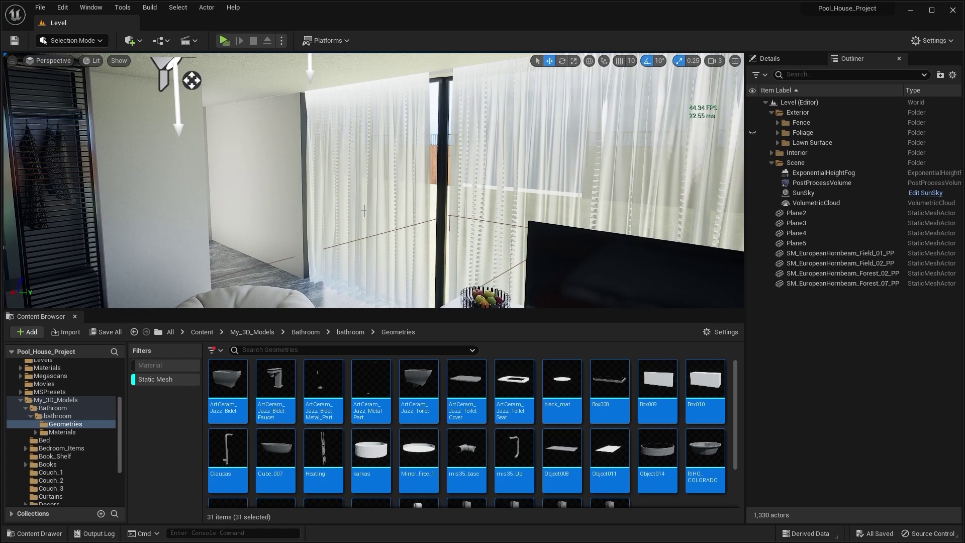
right_drag(364, 211, 364, 157)
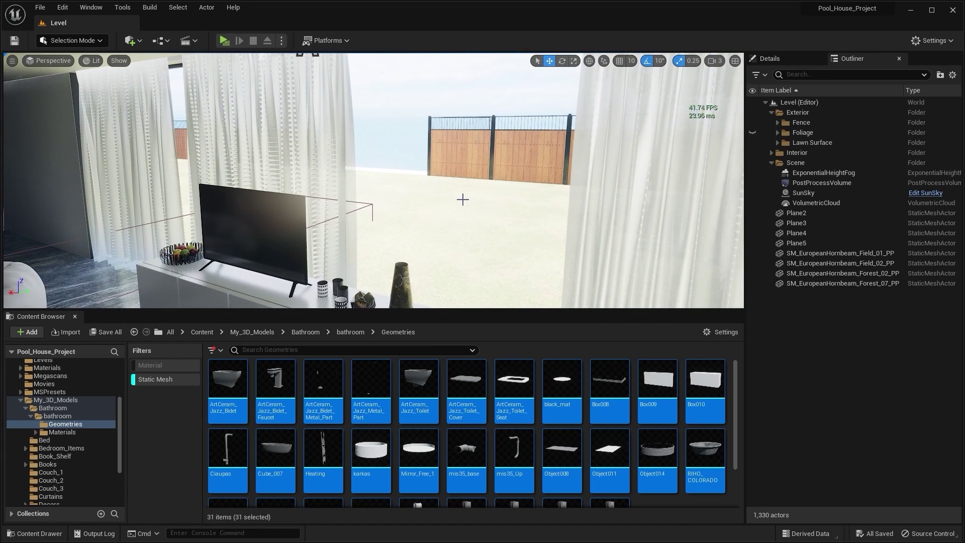
right_drag(462, 199, 358, 205)
right_drag(500, 201, 307, 234)
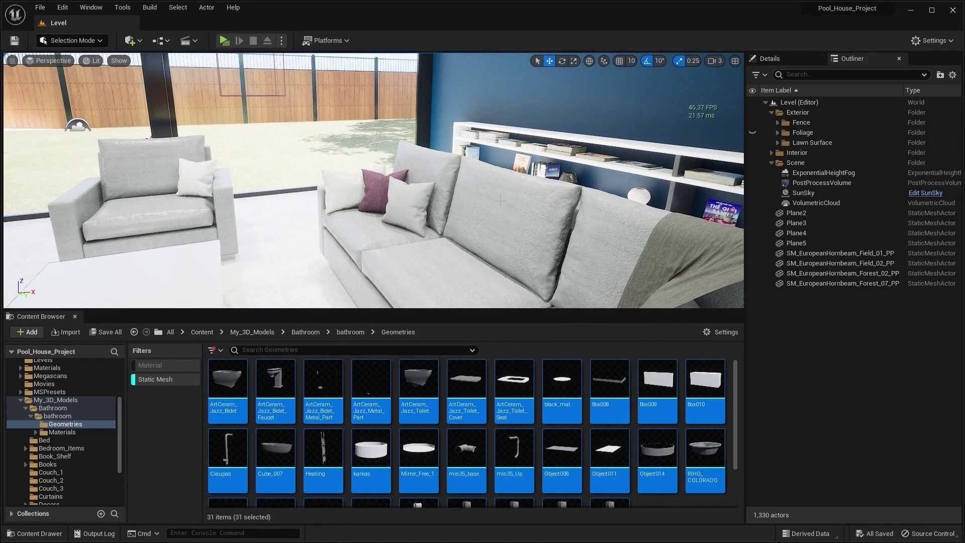
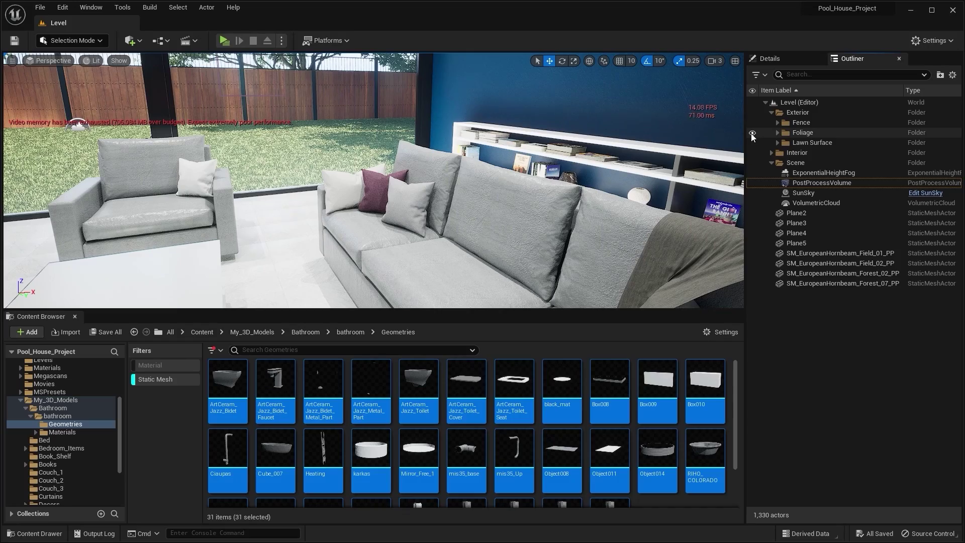
Hide the Exterior group's Foliage folder again and bring the bathroom vanity back into view
click(752, 133)
right_drag(503, 176, 322, 191)
key(w)
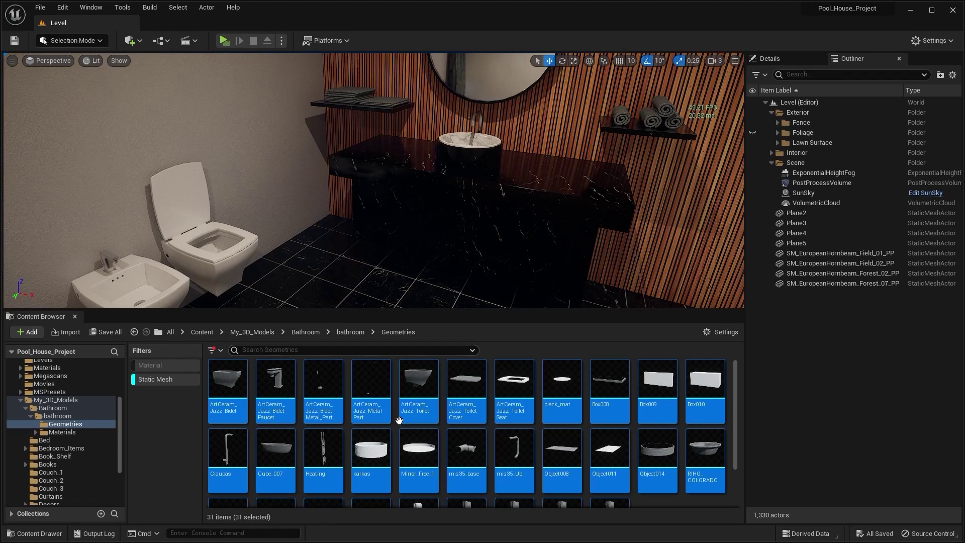
Remove the Static Mesh filter from My_3D_Models, open its Bed folder and bring the bed into view
click(56, 401)
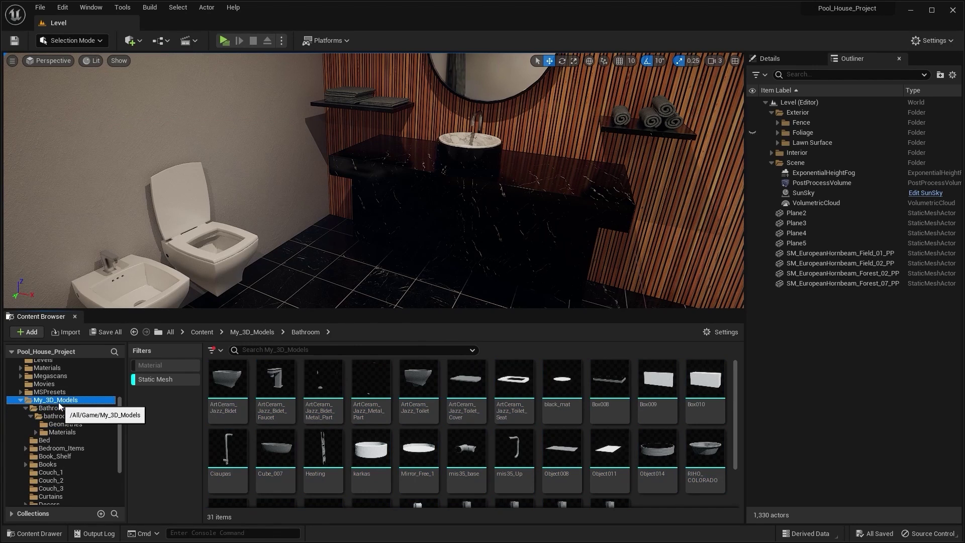
click(169, 385)
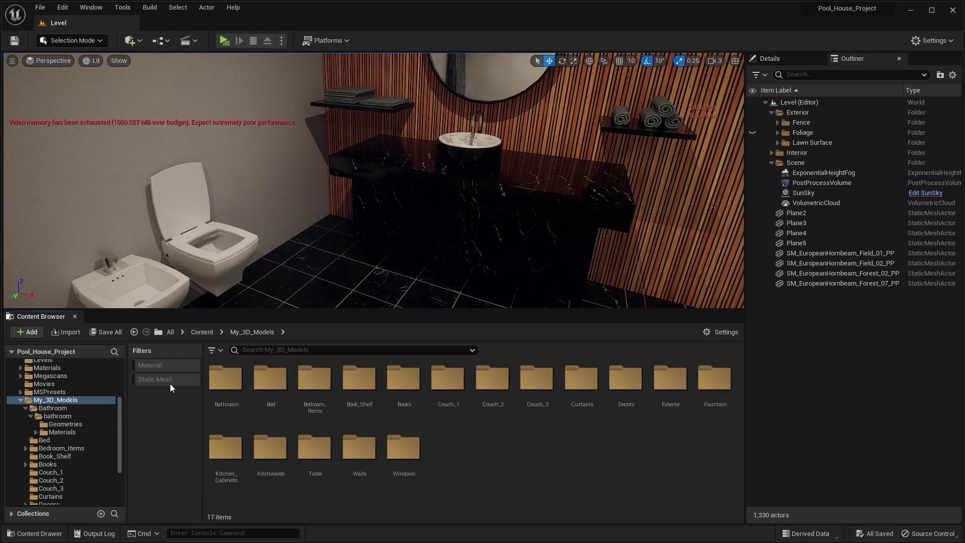
double_click(270, 378)
key(w)
mouse_move(402, 192)
right_down()
mouse_move(402, 161)
mouse_move(401, 193)
right_up()
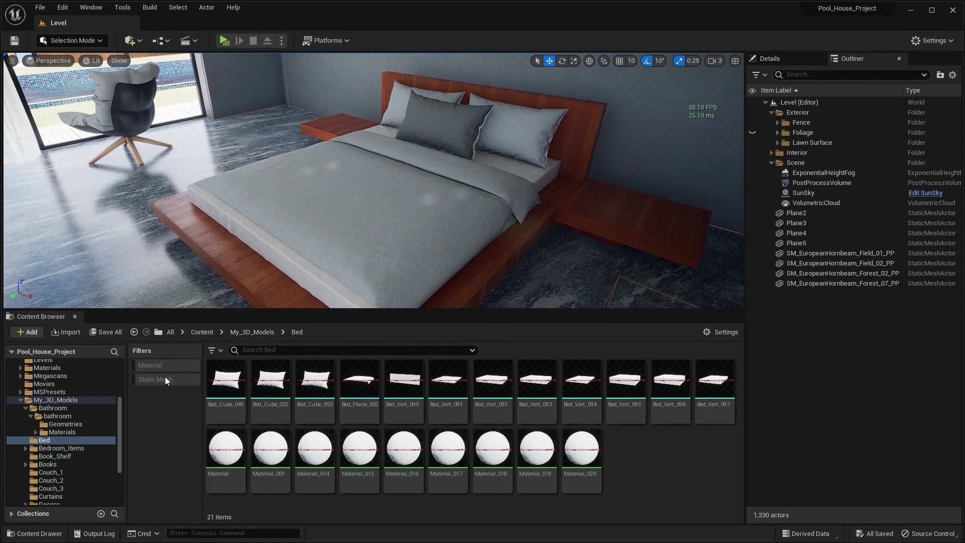
Enable Nanite for all static meshes in the Bed folder and save all the unsaved content
click(161, 380)
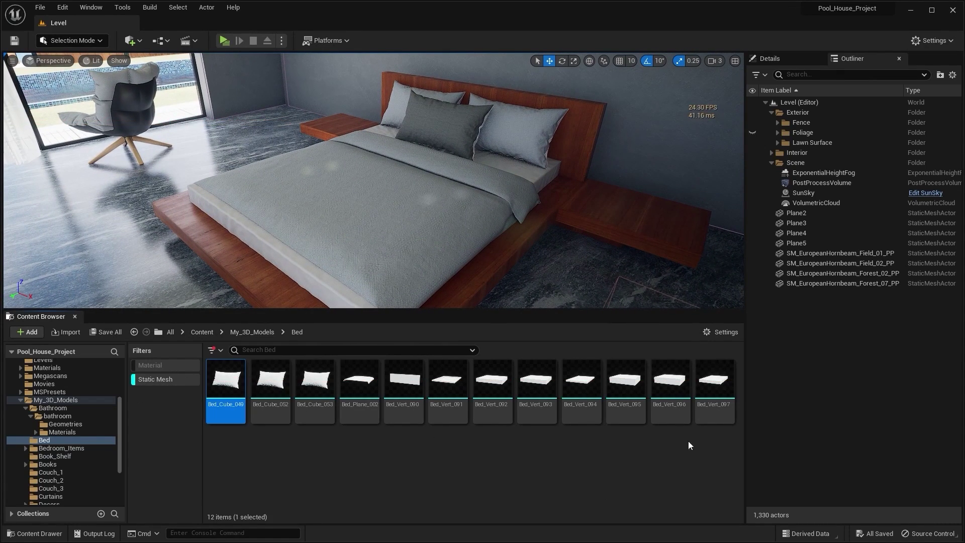
shift+click(729, 396)
right_click(356, 374)
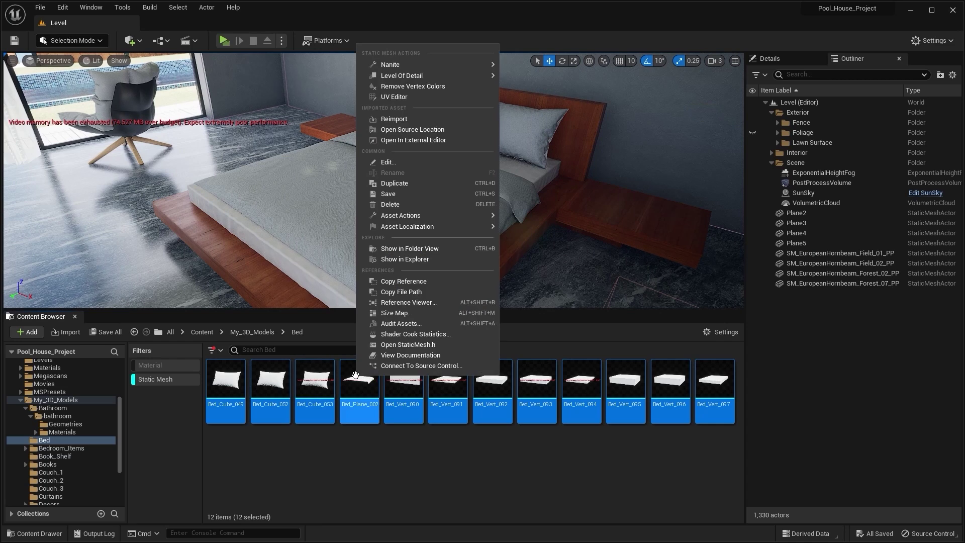
mouse_move(402, 64)
click(543, 65)
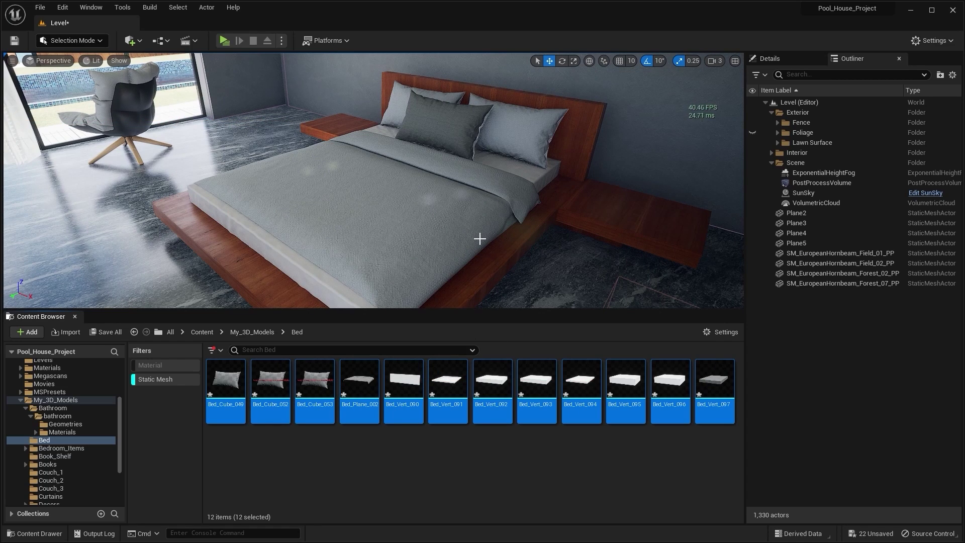
click(871, 534)
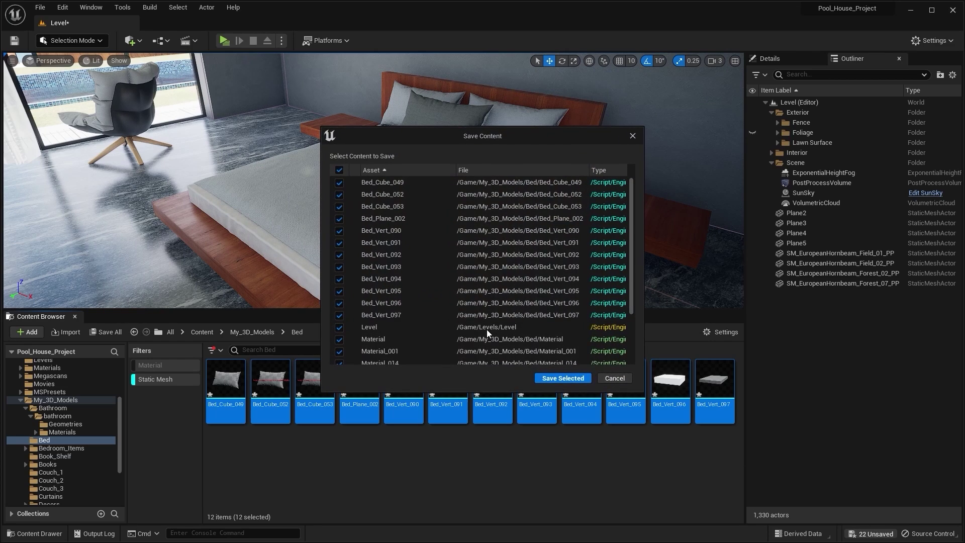
click(563, 378)
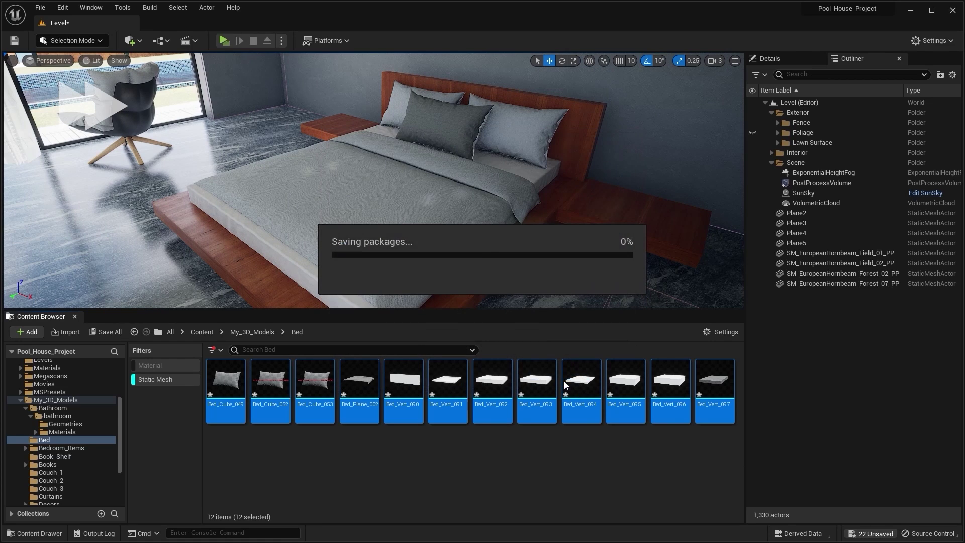
Return to My_3D_Models without the Static Mesh filter, open Bedroom_Items and bring the bedroom furniture into view
click(50, 400)
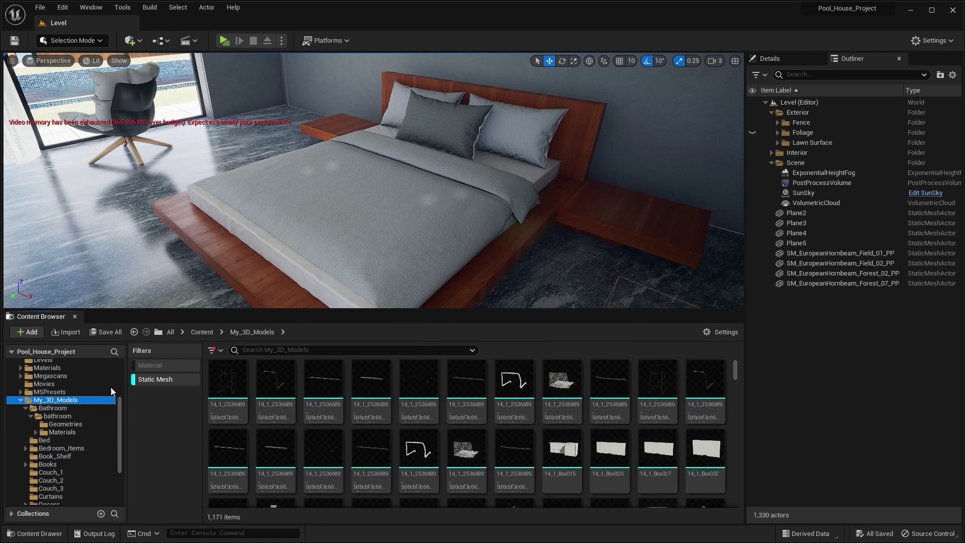
click(155, 380)
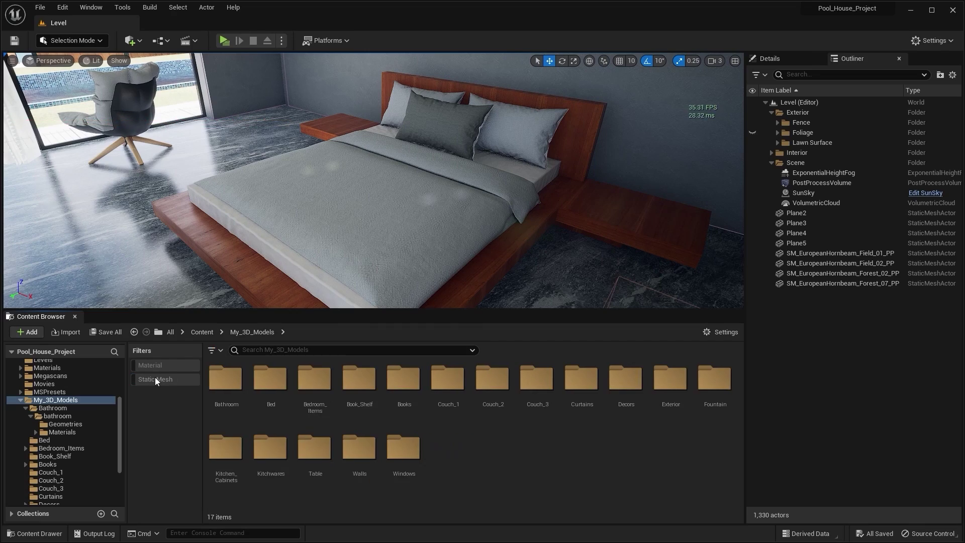
double_click(311, 387)
right_drag(481, 199, 176, 183)
key(s)
right_drag(308, 287, 308, 286)
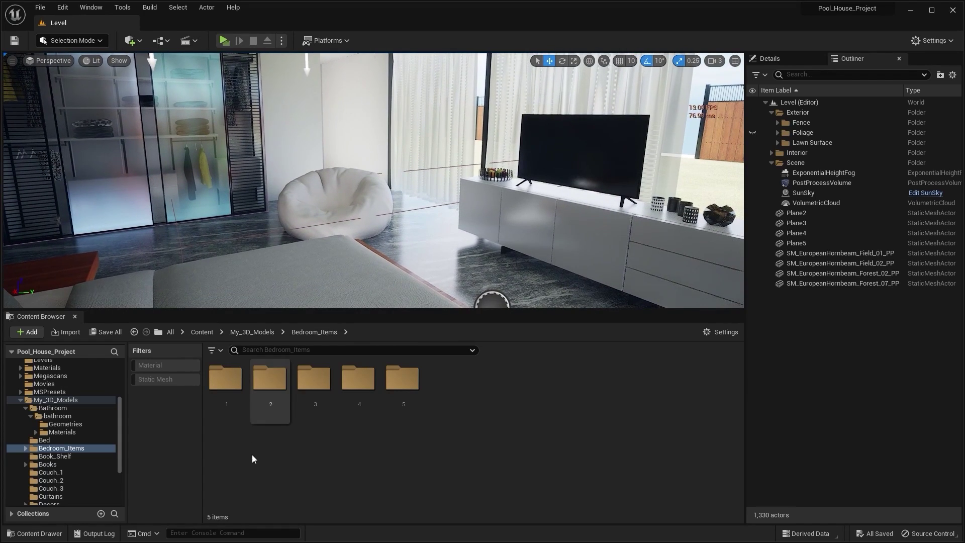
Filter Bedroom_Items by Static Mesh, enable Nanite for all its static meshes and save all the unsaved content
click(169, 380)
click(231, 383)
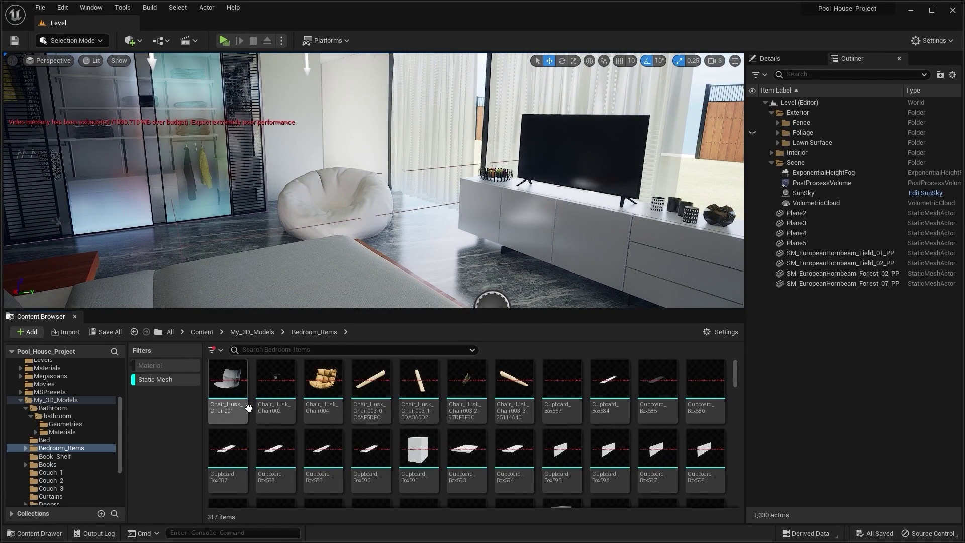
right_click(238, 387)
click(234, 388)
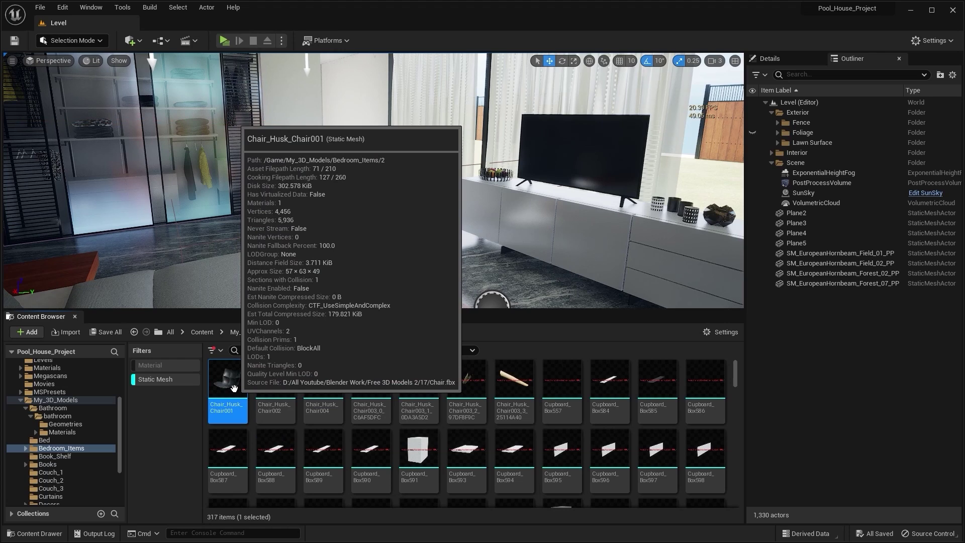
key(ctrl+a)
right_click(234, 387)
mouse_move(316, 69)
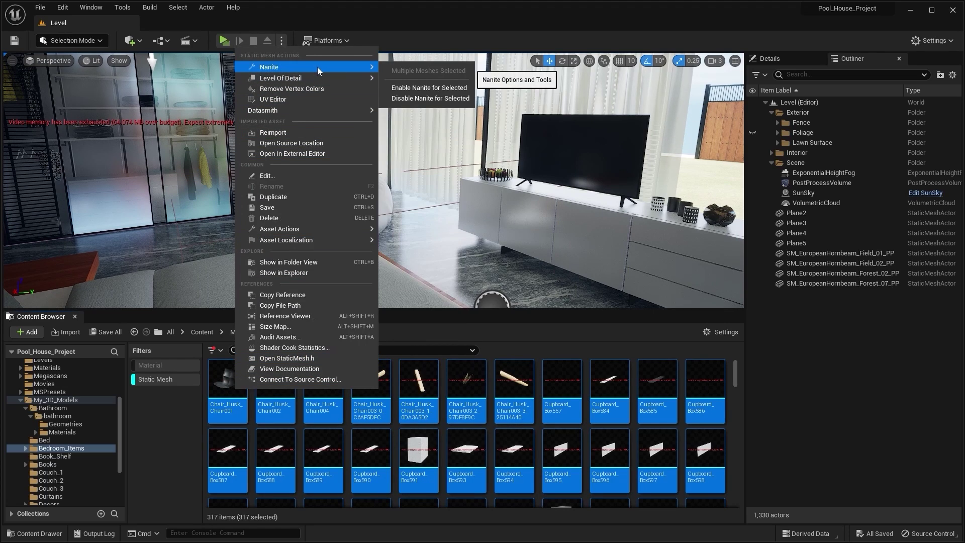
click(429, 87)
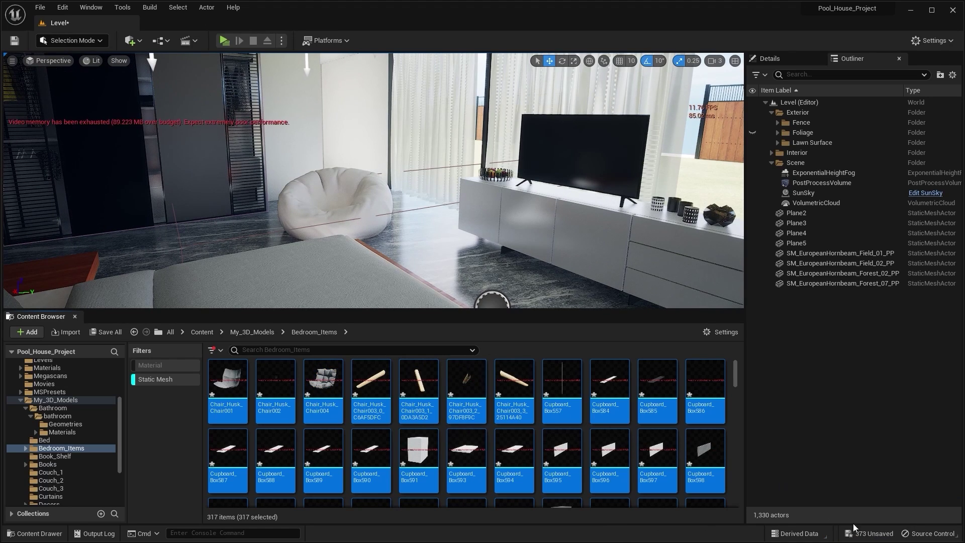
click(866, 534)
click(573, 379)
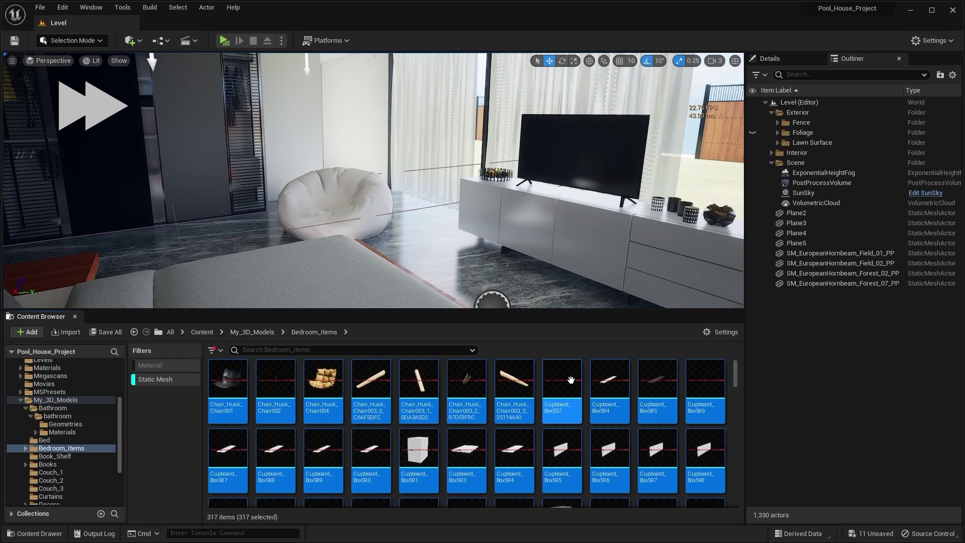
Locate the meshes of the cupboard's two glass doors from the level and disable Nanite for both
right_drag(531, 167, 287, 156)
click(528, 161)
ctrl+click(322, 173)
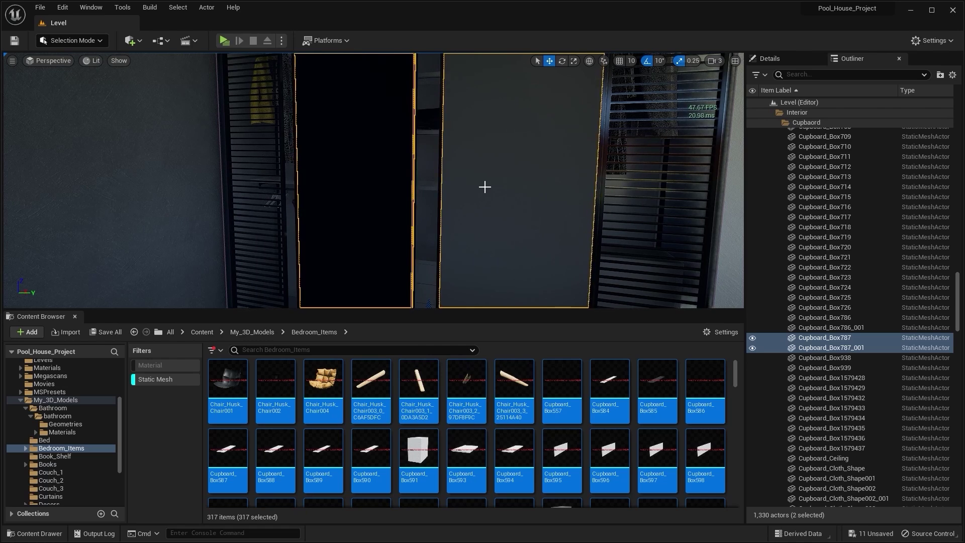
key(ctrl+b)
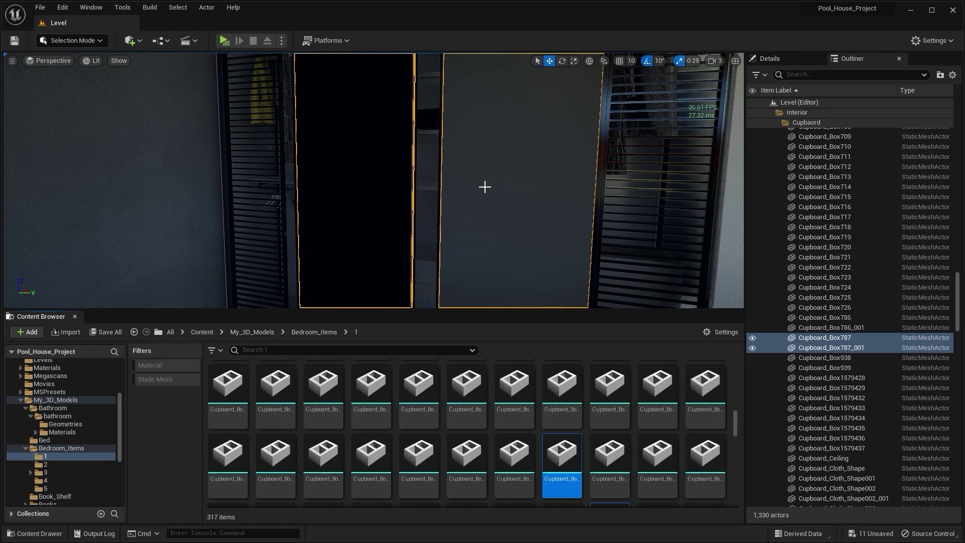
scroll(556, 409, down, 1)
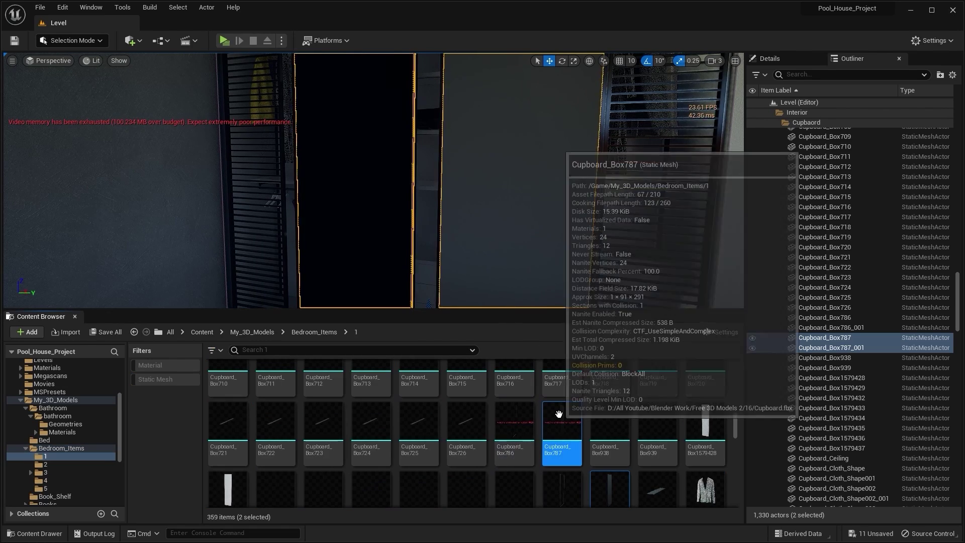
right_click(560, 414)
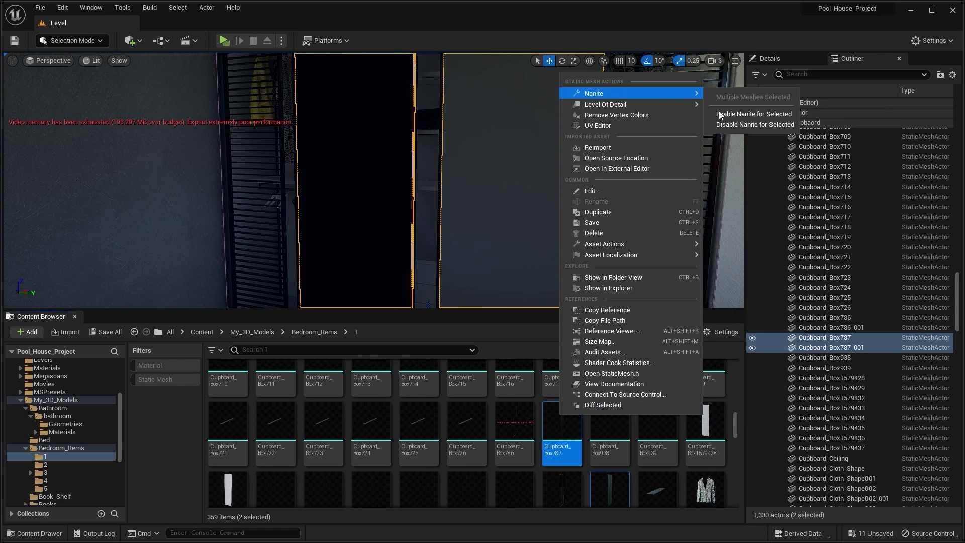
mouse_move(687, 93)
click(752, 125)
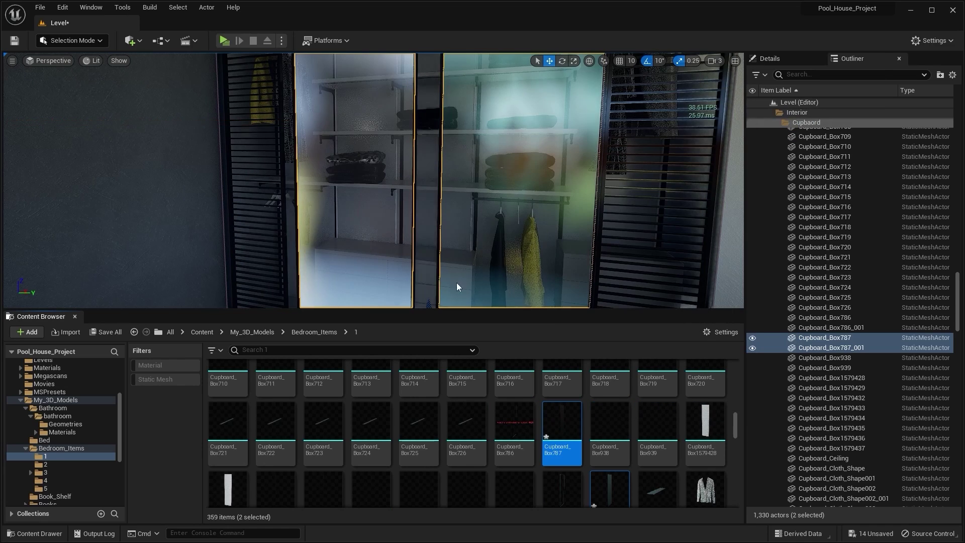
Deselect the cupboard's glass doors, return to My_3D_Models and open its Book_Shelf folder
key(s)
mouse_move(519, 261)
right_down()
mouse_move(557, 269)
mouse_move(524, 271)
right_up()
key(Escape)
key(q)
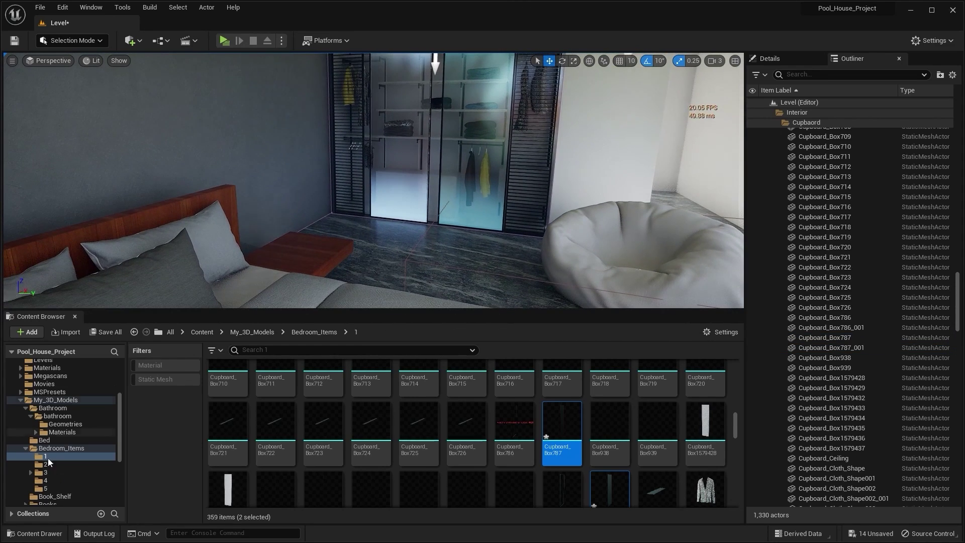
click(65, 401)
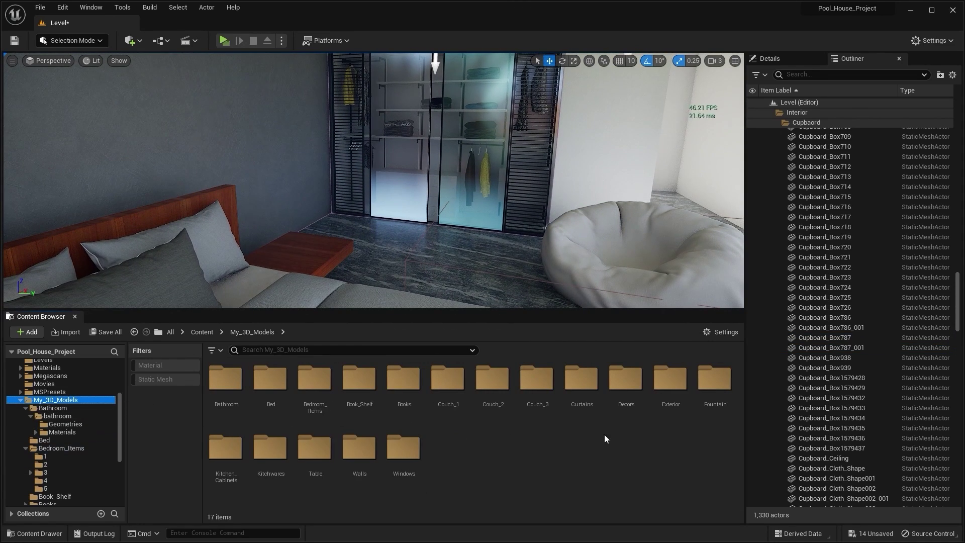
click(345, 384)
double_click(345, 383)
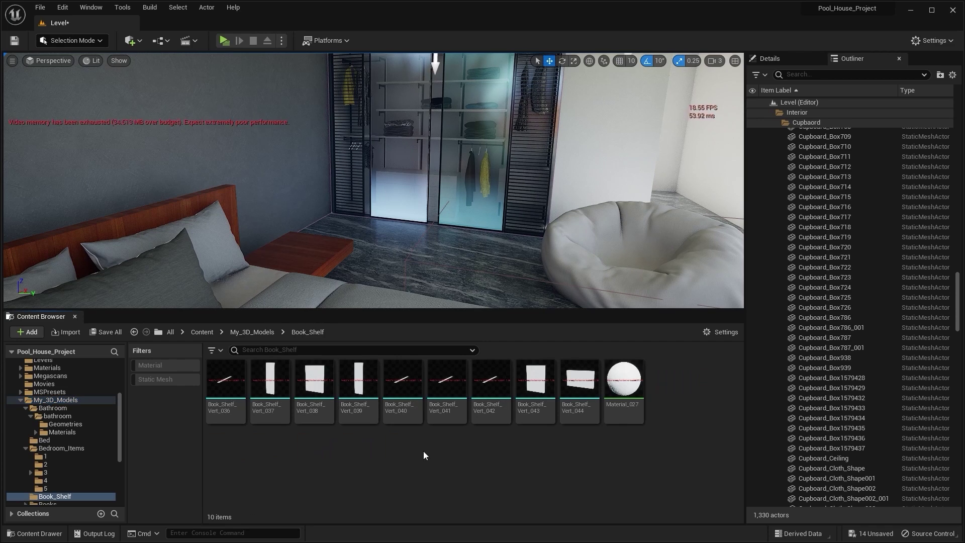
Enable Nanite for all Book_Shelf static meshes, leaving out the material, and save all the unsaved content
click(217, 377)
shift+click(578, 384)
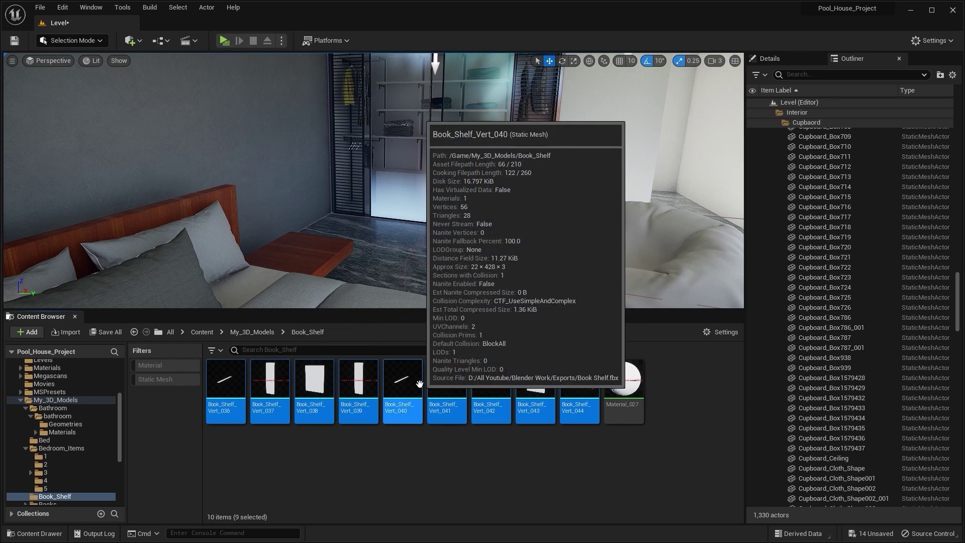
right_click(420, 385)
mouse_move(508, 76)
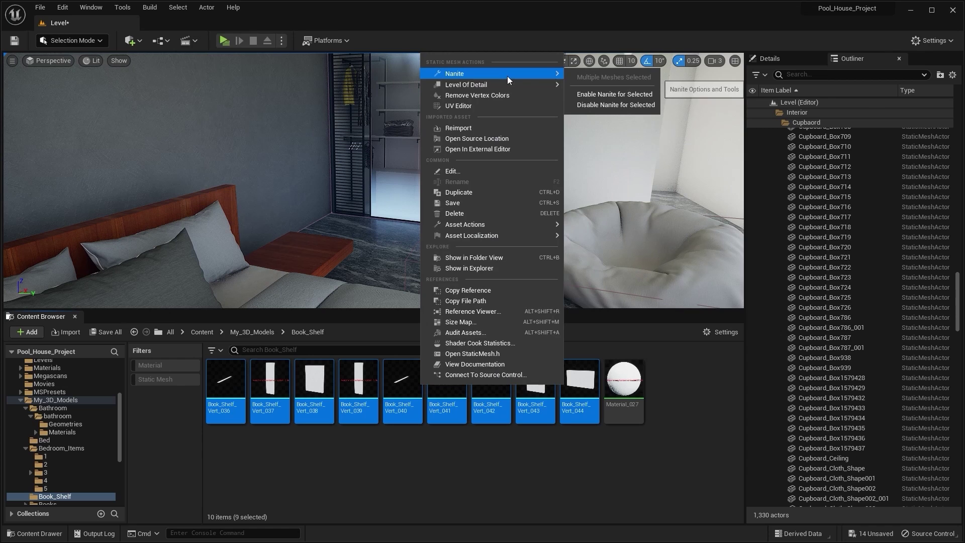
click(604, 94)
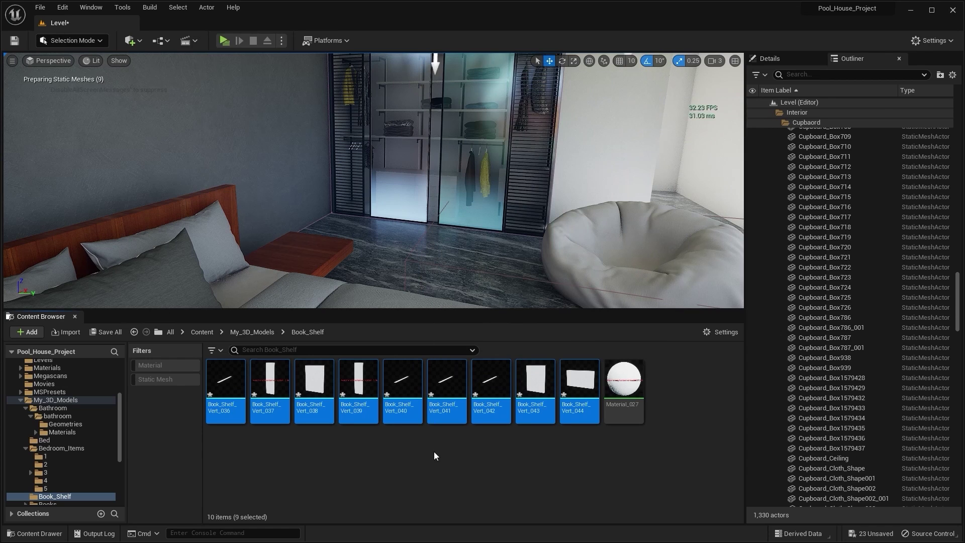
click(866, 528)
click(548, 379)
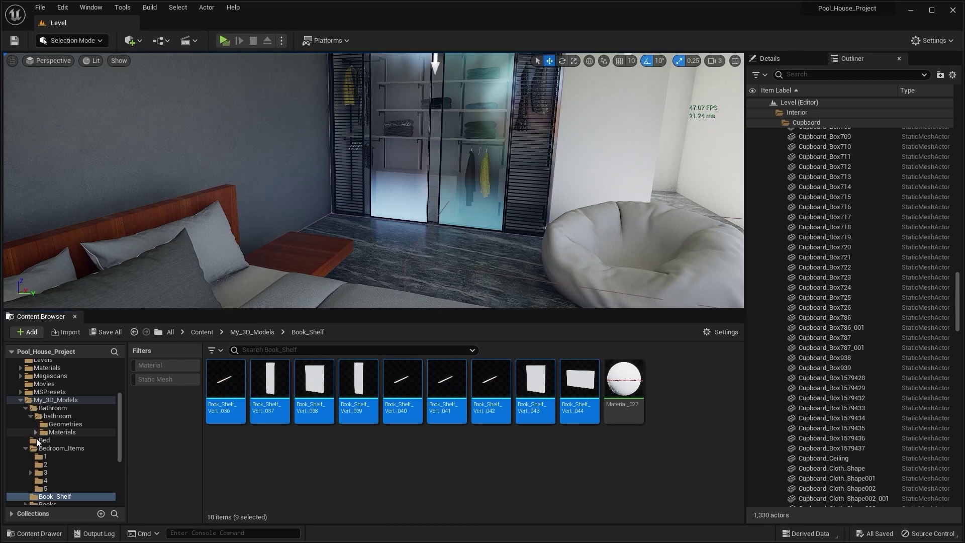
Open the Books folder and filter its content by Static Mesh
scroll(37, 441, down, 1)
click(47, 488)
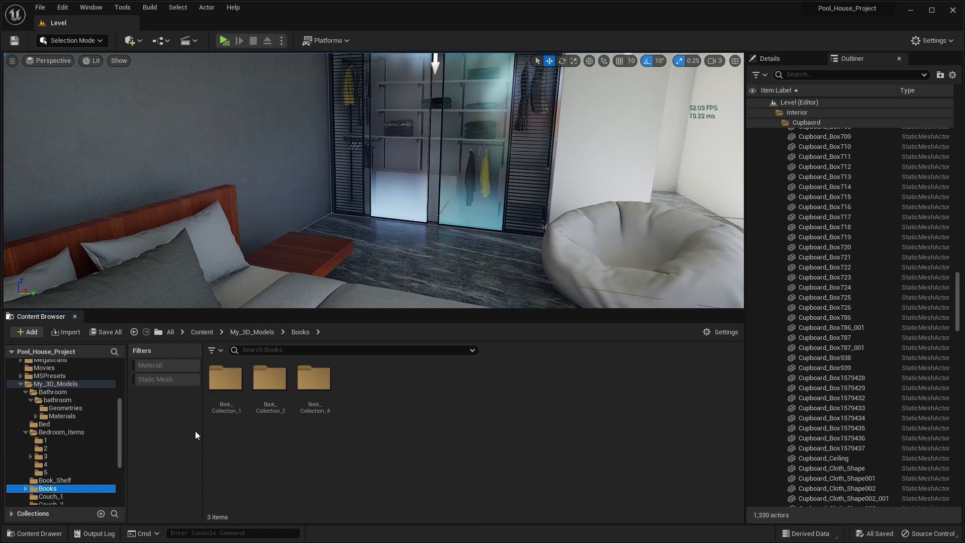
click(158, 378)
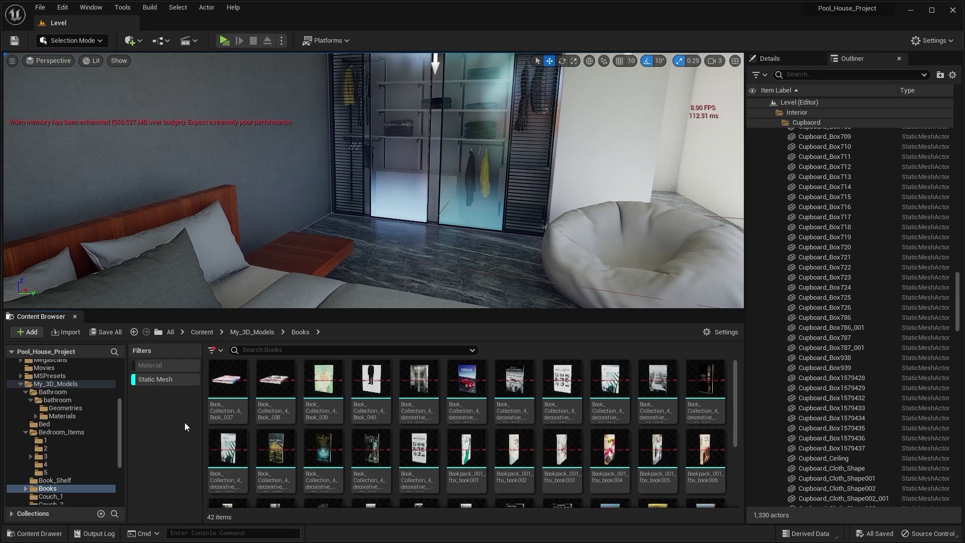
Enable Nanite for all static meshes in the Books folder, with the living room bookshelf in view, and save all the unsaved content
click(228, 382)
key(ctrl+a)
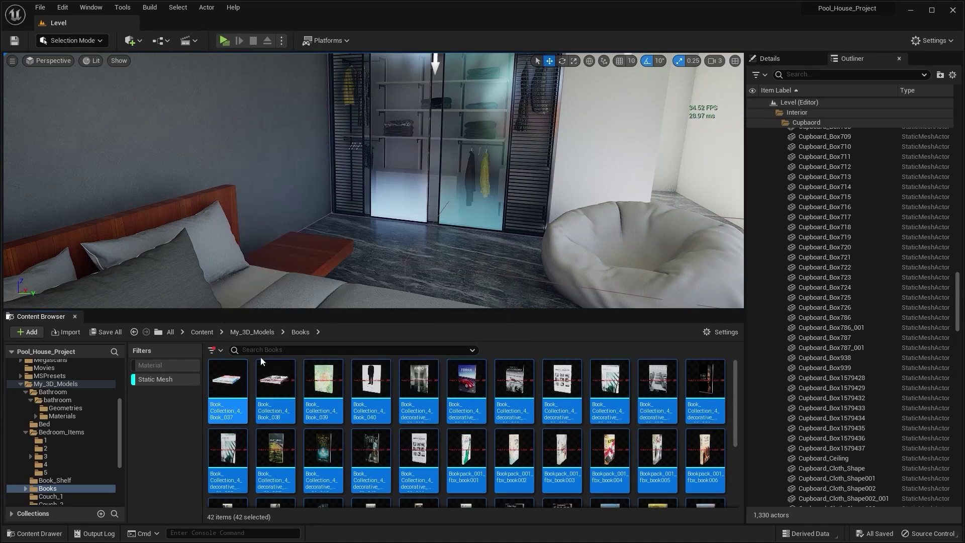
key(w)
right_drag(372, 201, 458, 176)
key(w)
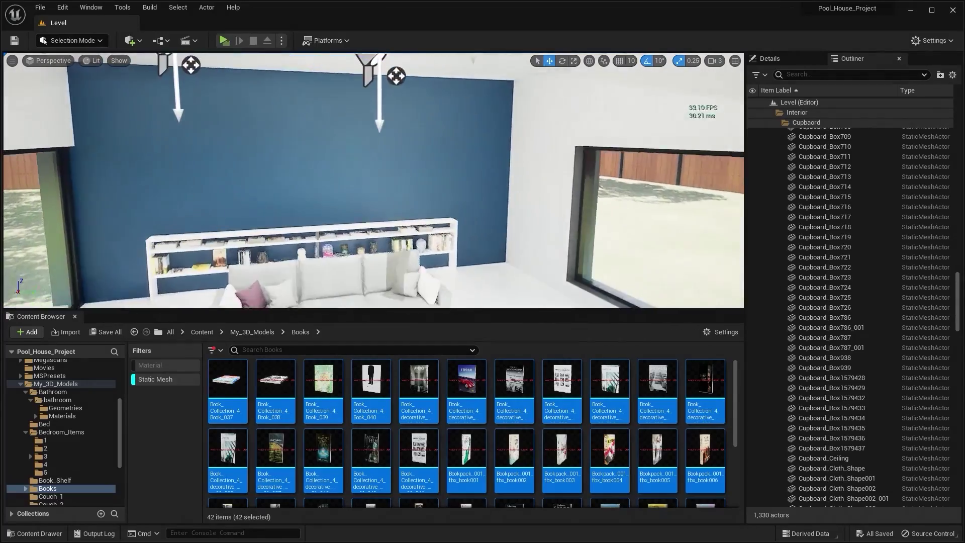
scroll(373, 181, up, 10)
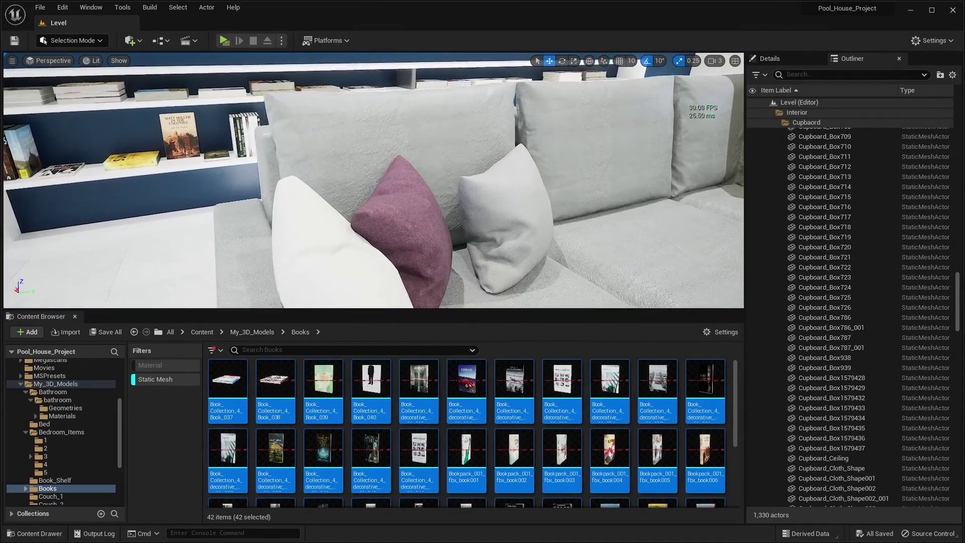
right_drag(372, 181, 372, 189)
key(e)
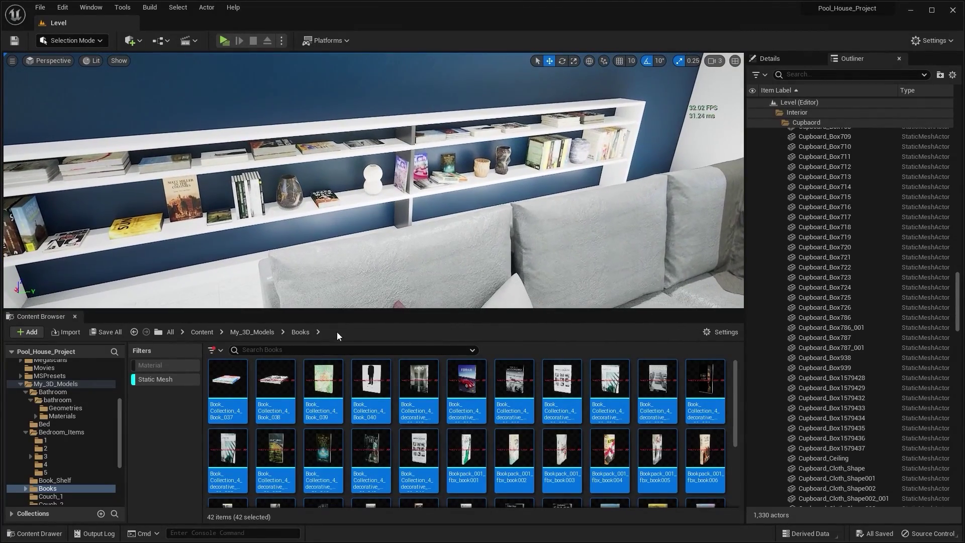
right_click(329, 378)
mouse_move(443, 60)
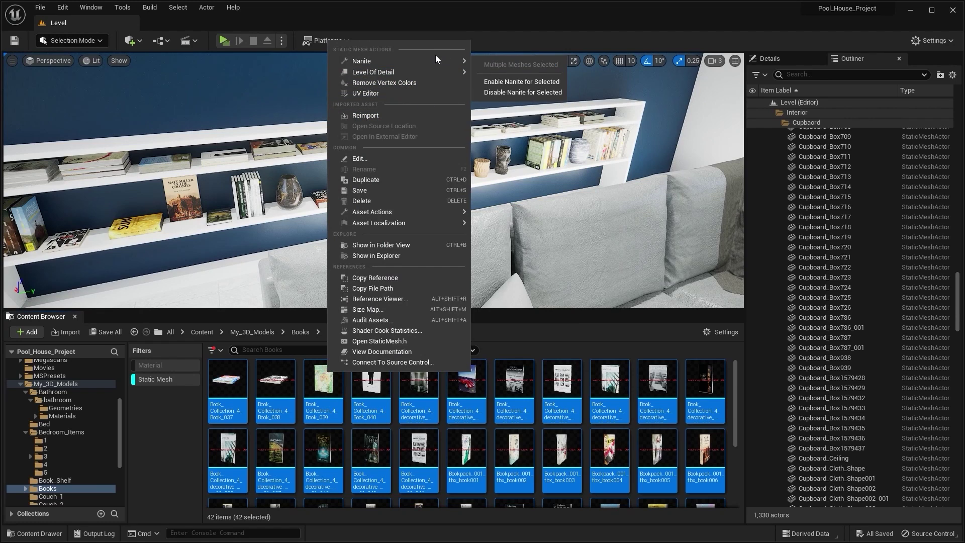
click(521, 82)
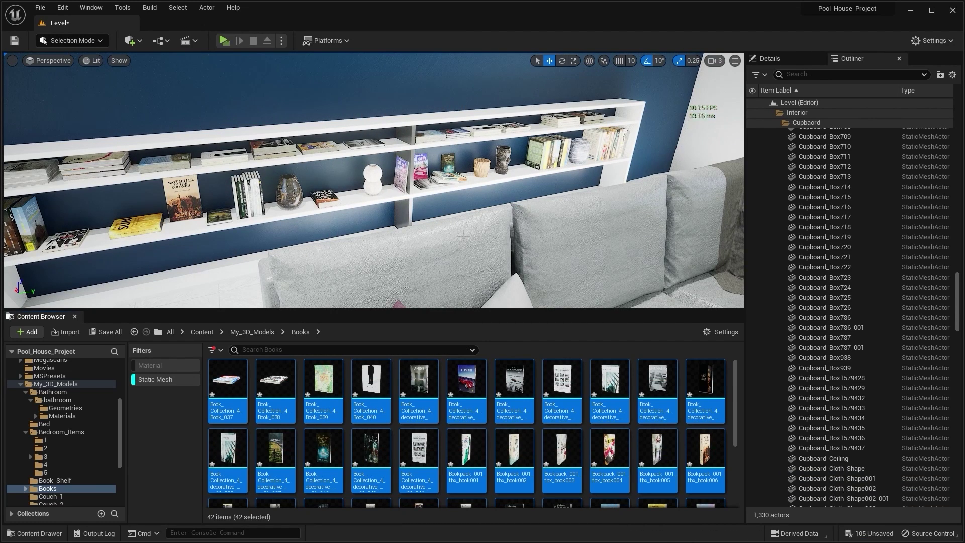
click(881, 537)
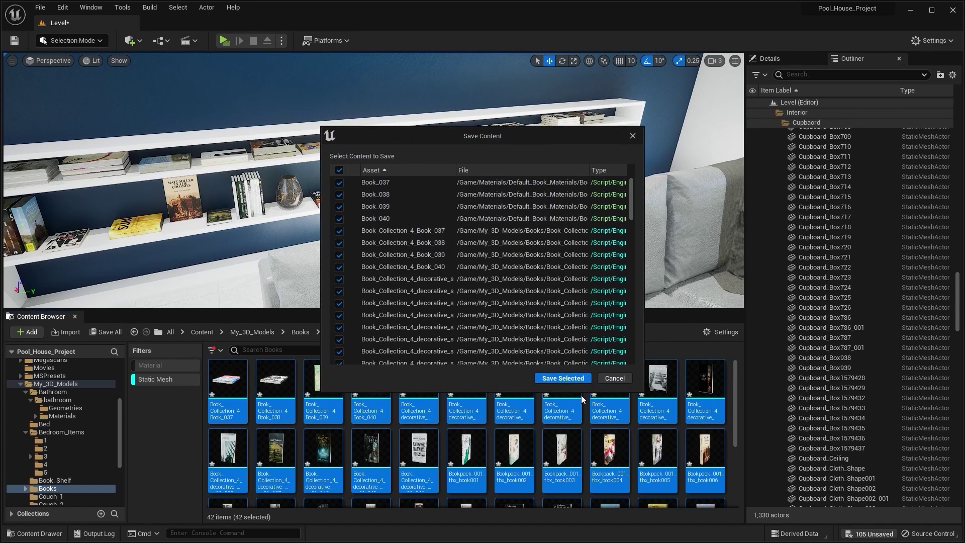
click(561, 379)
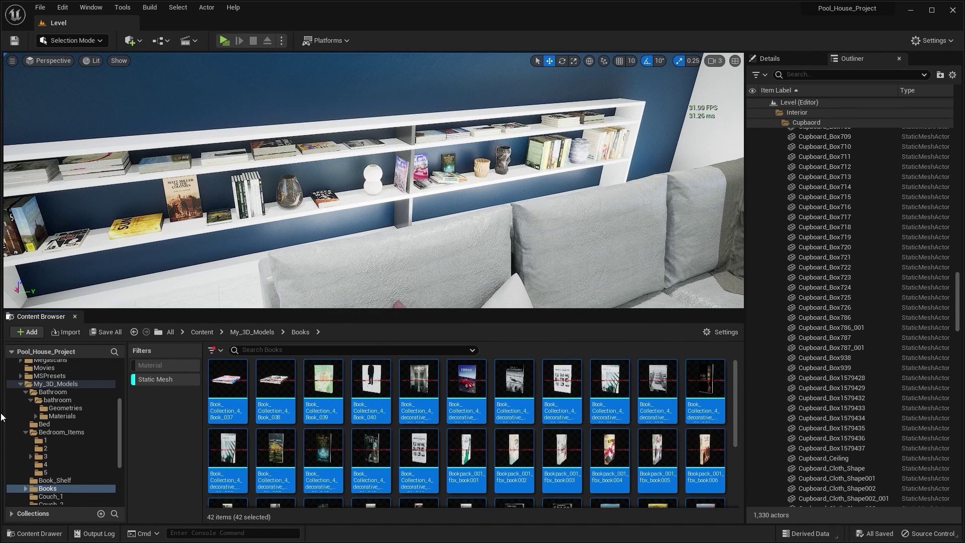
Open the Couch_1 folder and bring the grey couch in front of the bookshelf into view
scroll(59, 417, down, 4)
click(54, 402)
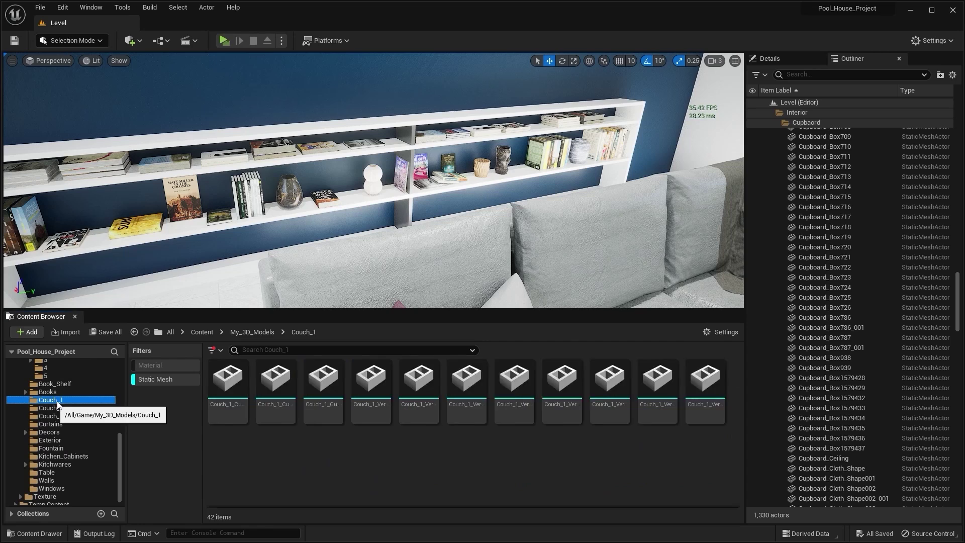
right_drag(373, 181, 452, 180)
right_drag(332, 201, 332, 186)
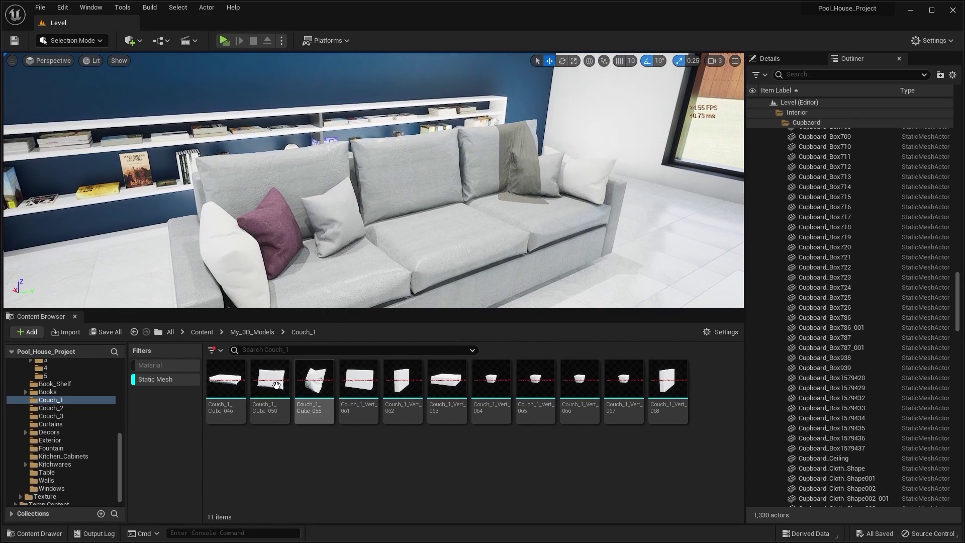
Enable Nanite for all static meshes in the Couch_1 folder and save all the unsaved content
click(226, 382)
shift+click(666, 389)
right_click(481, 389)
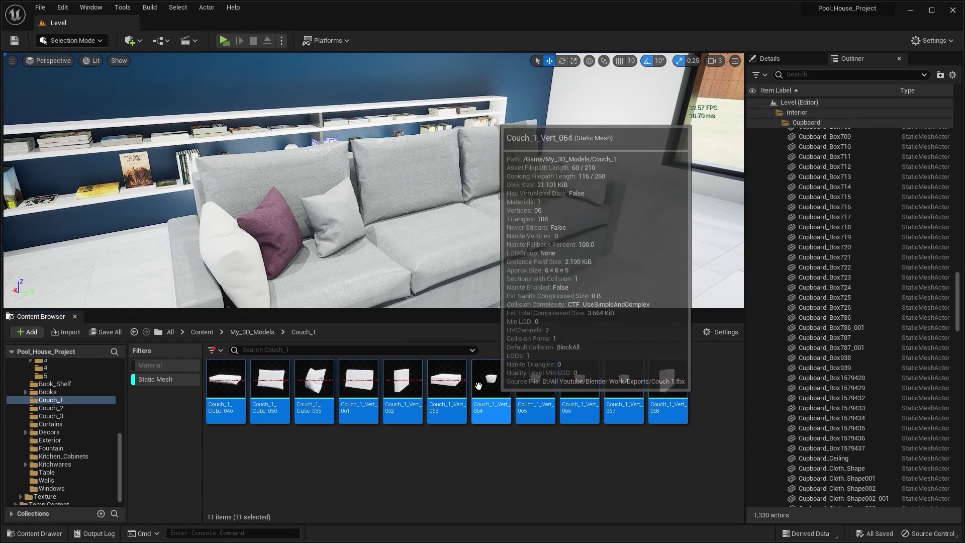
mouse_move(524, 73)
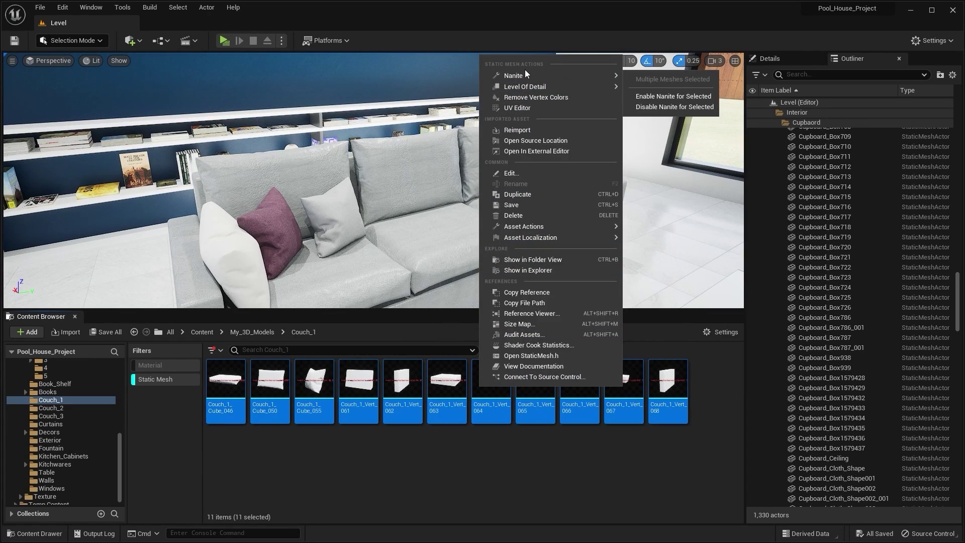
click(671, 97)
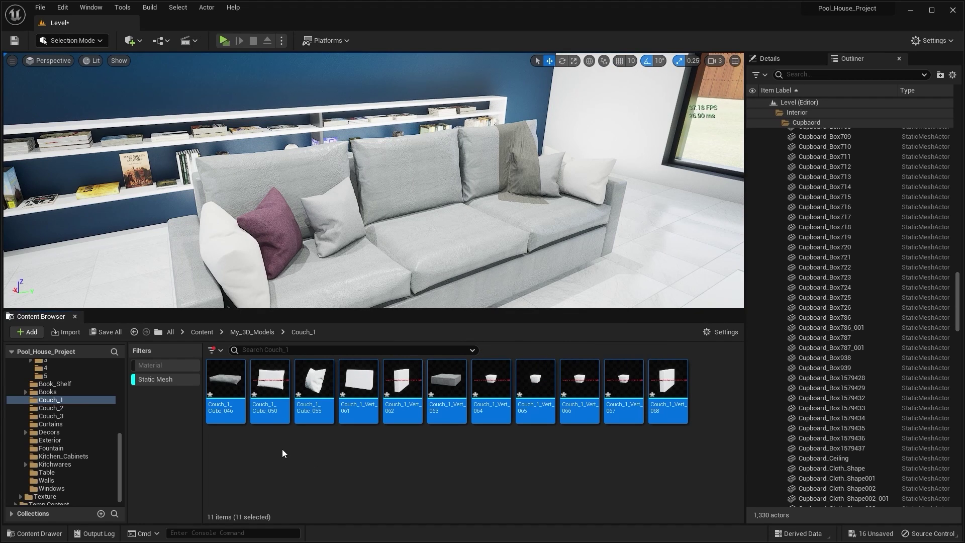
click(870, 537)
click(563, 388)
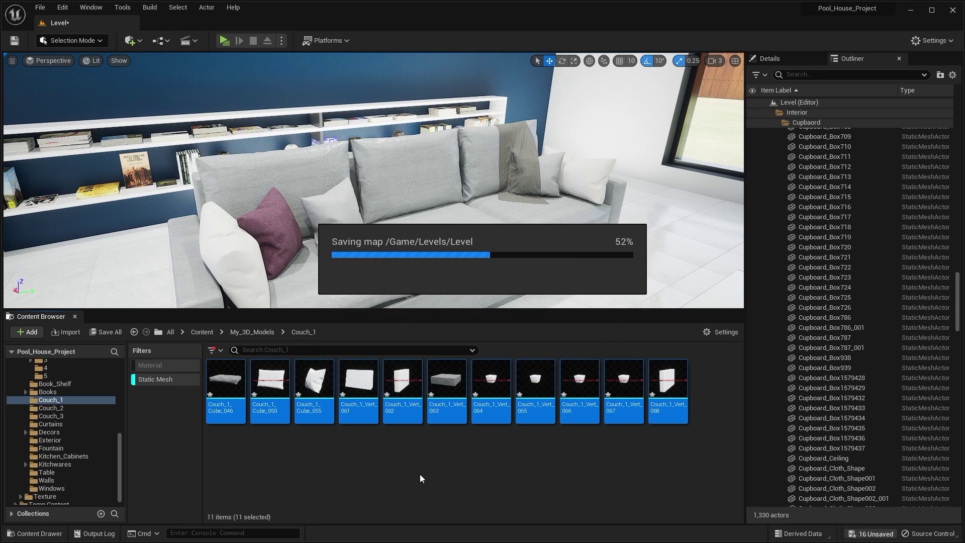
Enable Nanite for all static meshes in the Couch_2 folder
click(60, 409)
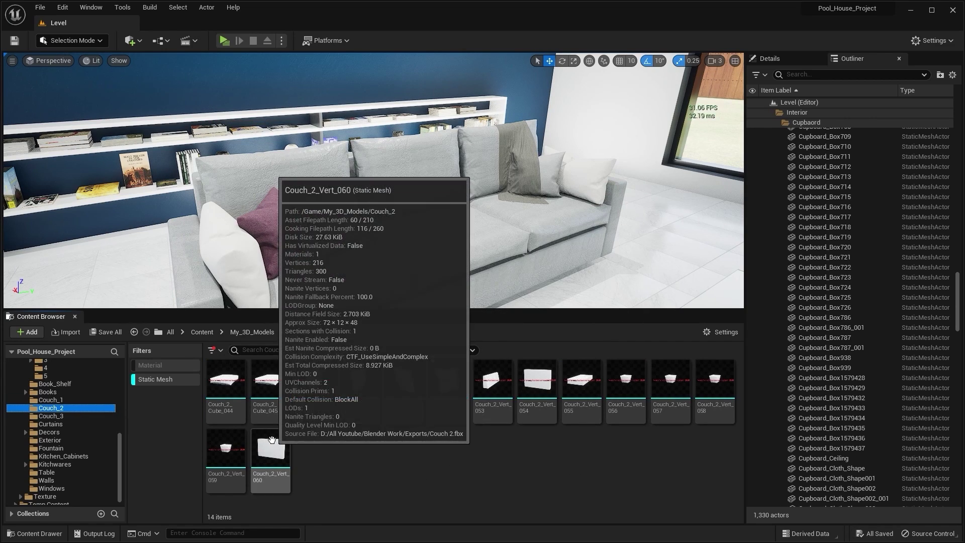
click(272, 440)
shift+click(240, 387)
right_click(241, 386)
mouse_move(339, 74)
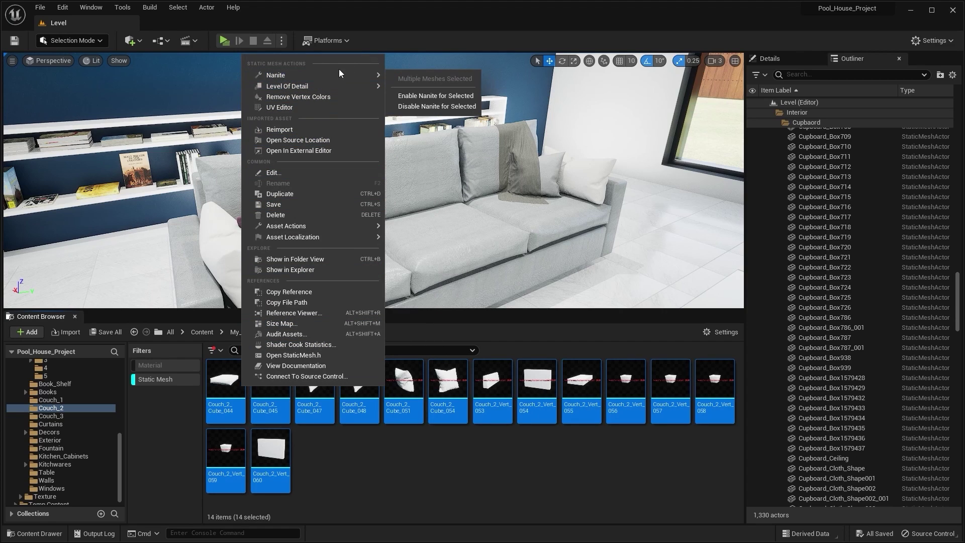
click(436, 96)
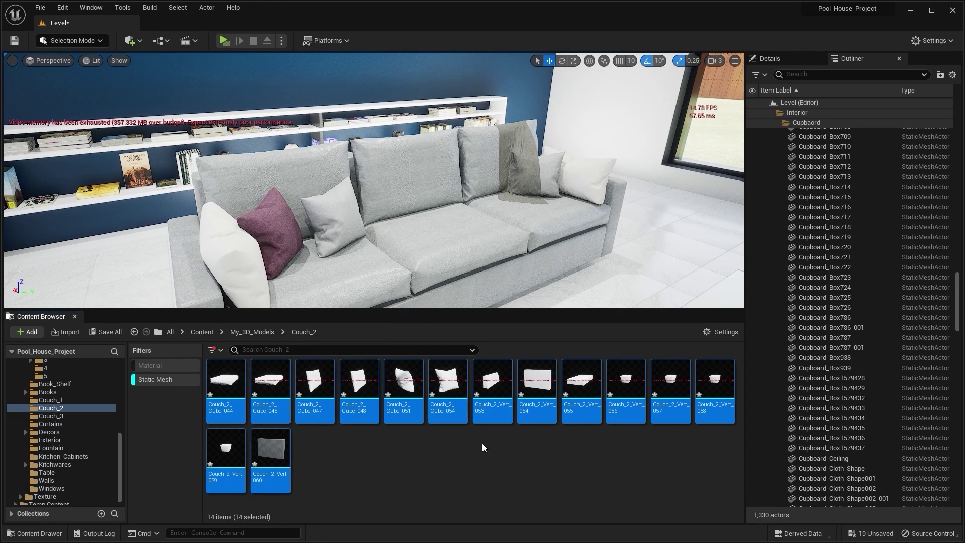
Enable Nanite for all static meshes in the Couch_3 folder
click(51, 416)
click(226, 379)
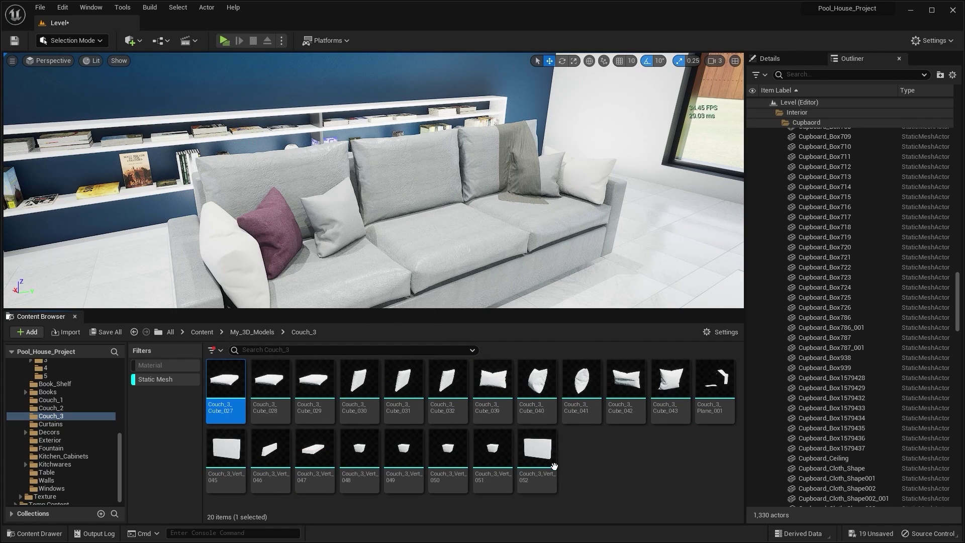
key(ctrl+a)
right_click(226, 393)
mouse_move(313, 73)
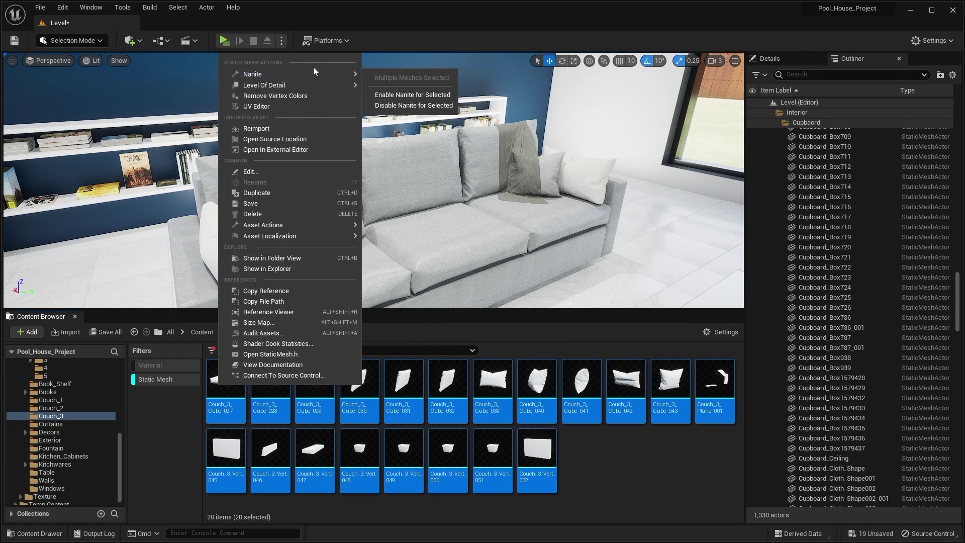
click(397, 95)
click(674, 480)
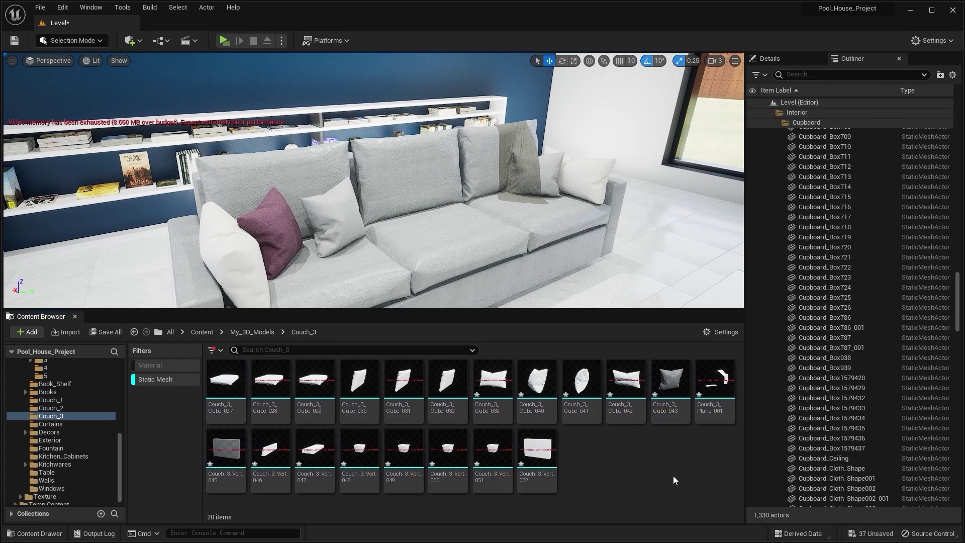
Try to enable Nanite for the three curtain meshes in the Curtains folder
scroll(54, 418, down, 1)
click(55, 415)
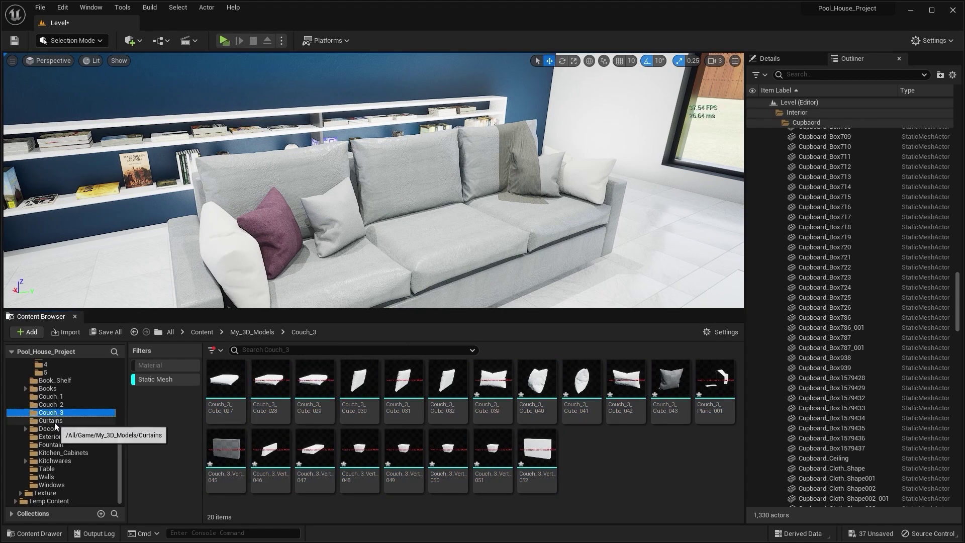
click(50, 421)
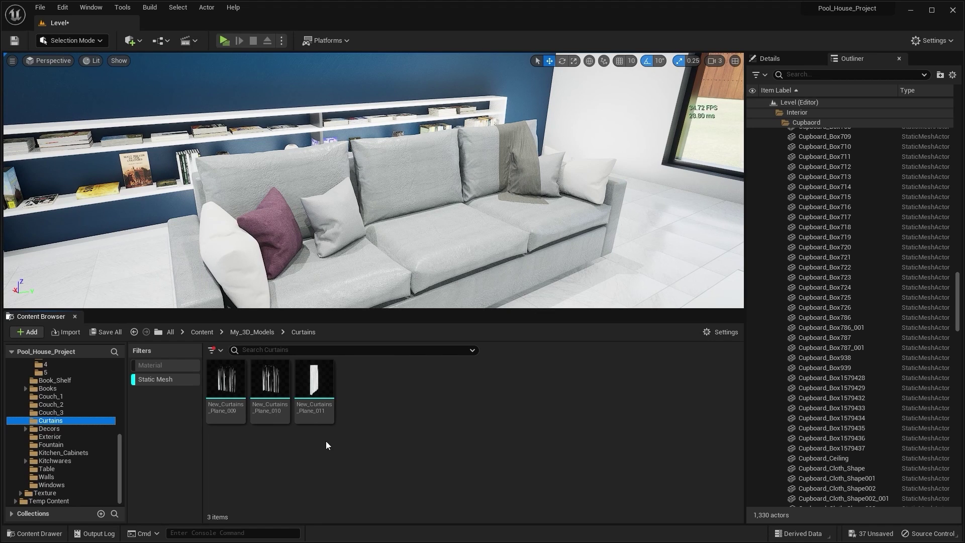
drag(326, 442, 229, 373)
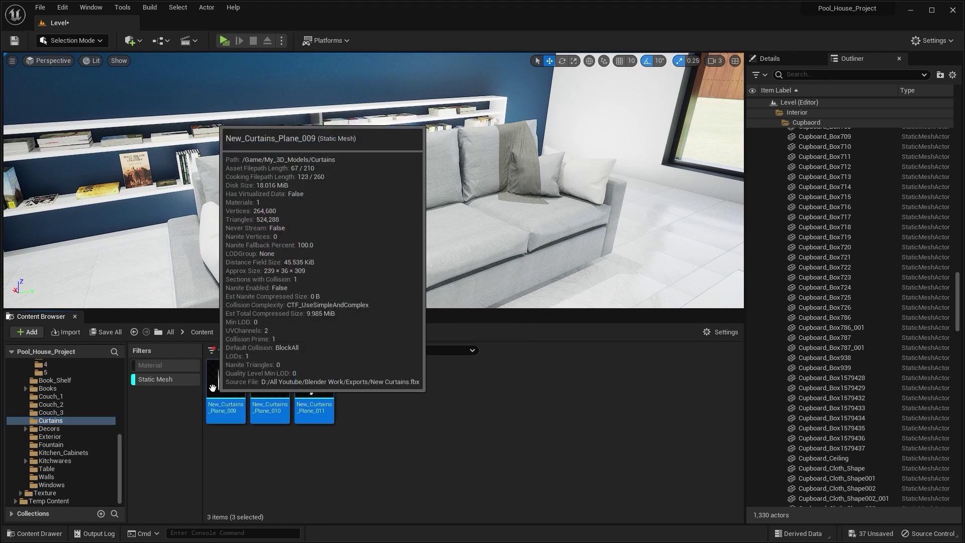
right_click(229, 373)
mouse_move(327, 65)
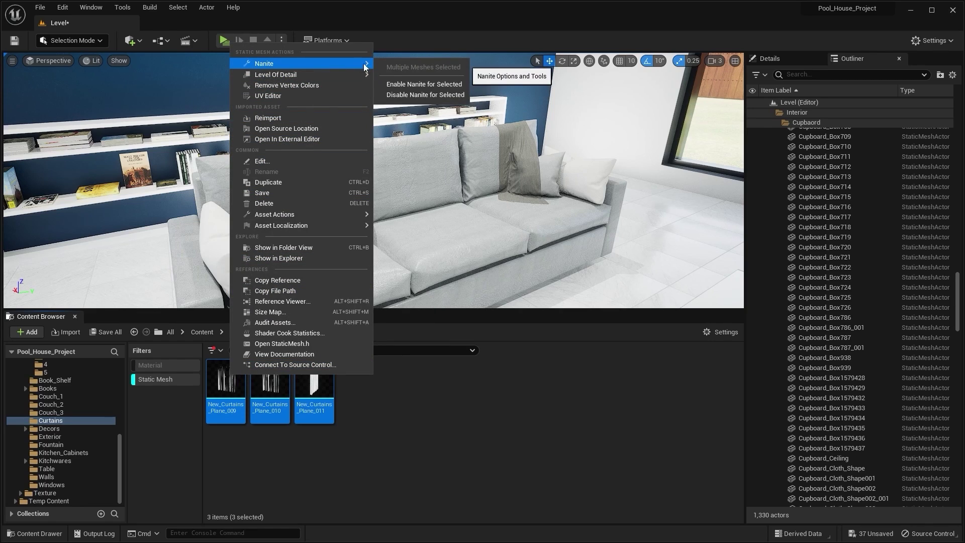
click(390, 84)
Check the living room curtains in the viewport and disable Nanite for all meshes in the Curtains folder
right_drag(374, 180, 729, 181)
key(w)
right_drag(346, 174, 238, 167)
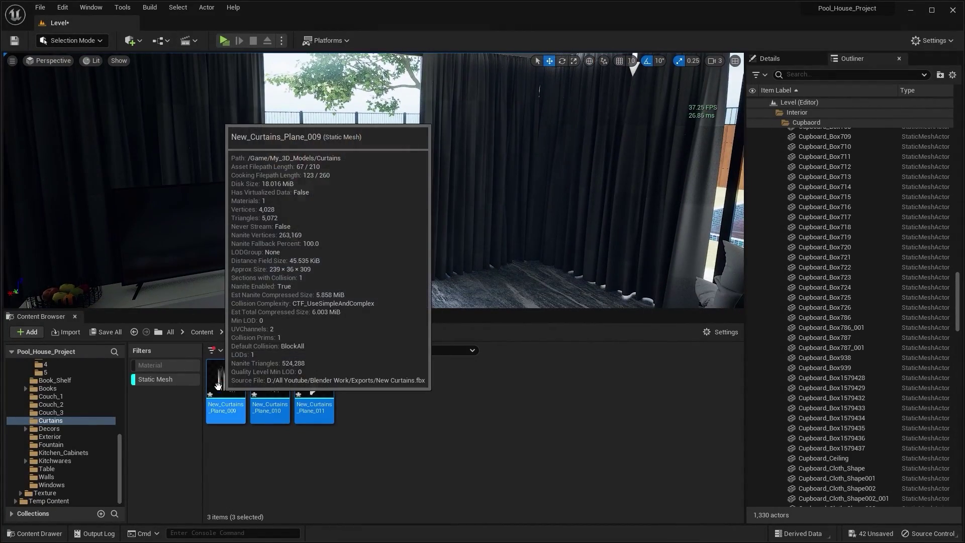
right_click(219, 392)
mouse_move(282, 76)
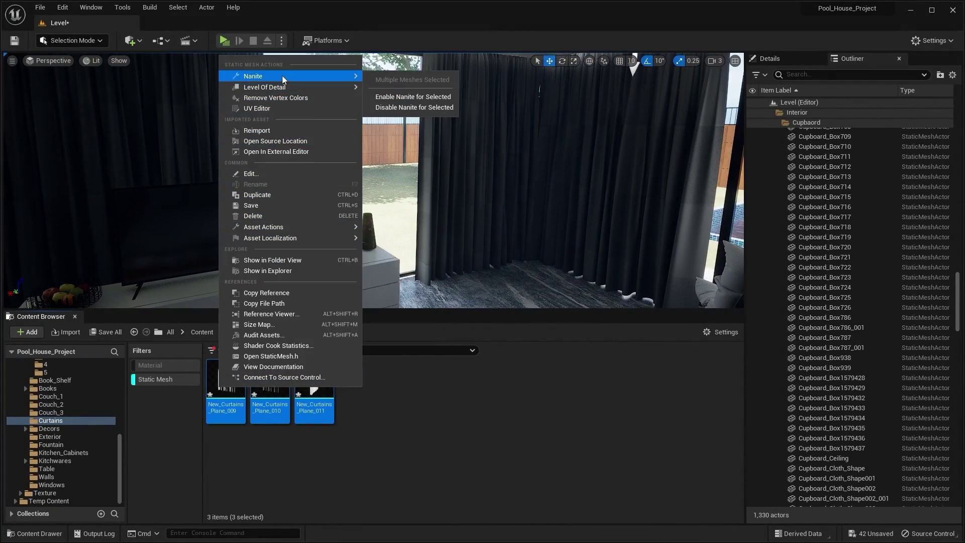
click(434, 108)
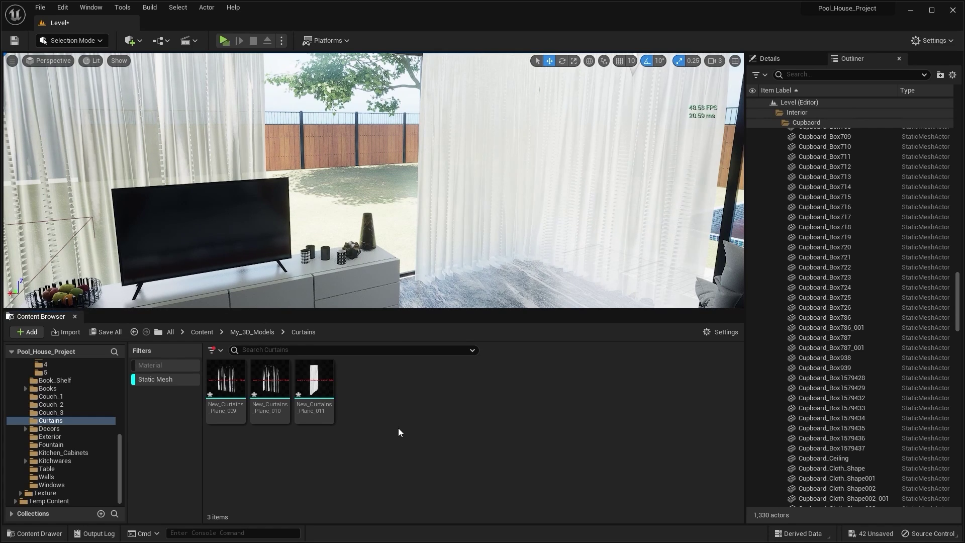
Open the Decors folder and bring the decorations on the bookshelf behind the couch into view
right_drag(439, 192, 431, 192)
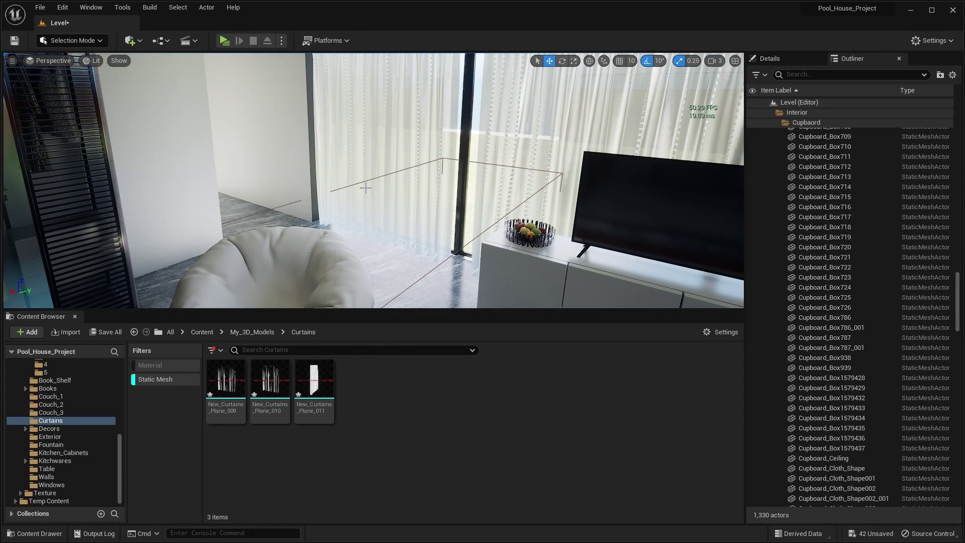
right_drag(374, 180, 297, 180)
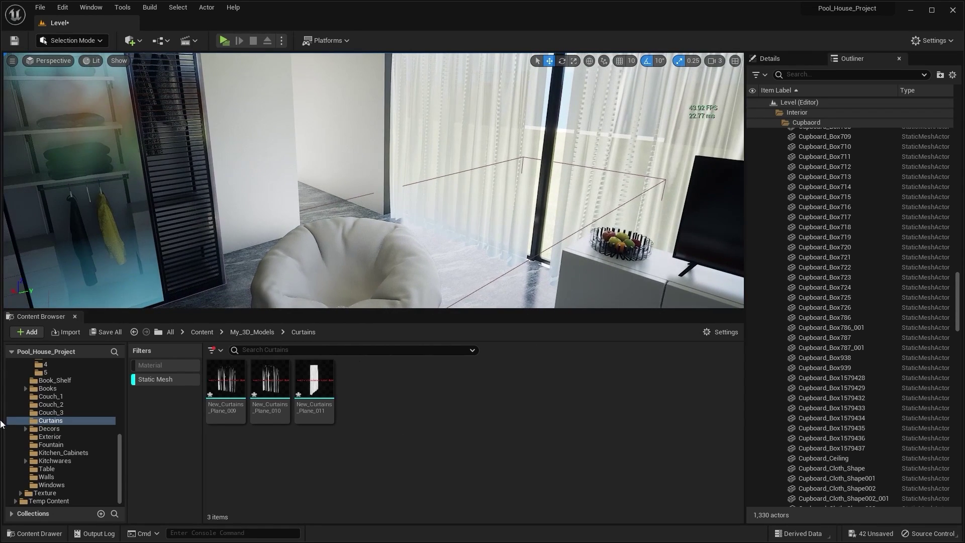
click(52, 431)
right_drag(393, 194, 186, 196)
key(w)
key(w)
right_drag(373, 180, 390, 216)
Enable Nanite for all static meshes in the Decors folder and save all the unsaved content
click(229, 390)
shift+click(424, 383)
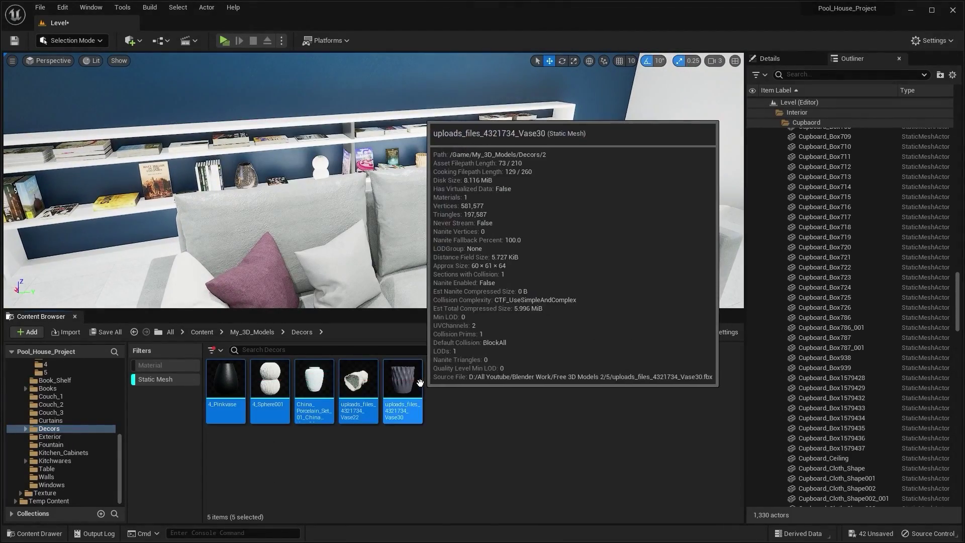
right_click(424, 383)
mouse_move(512, 76)
click(602, 93)
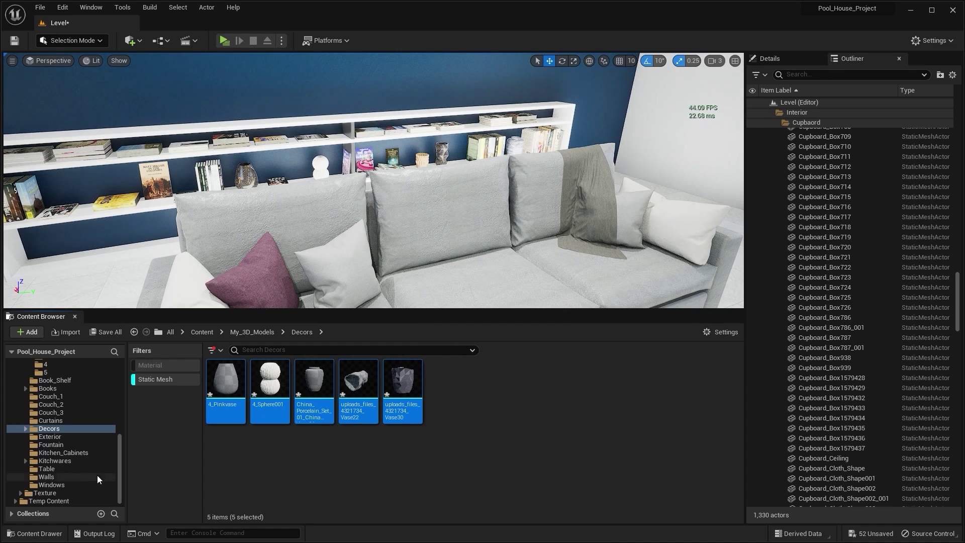
click(894, 536)
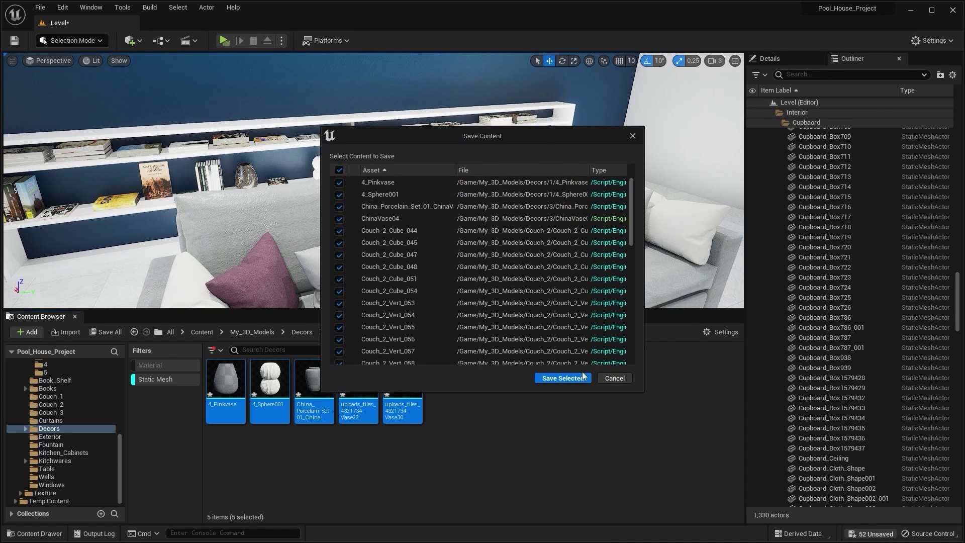
click(568, 379)
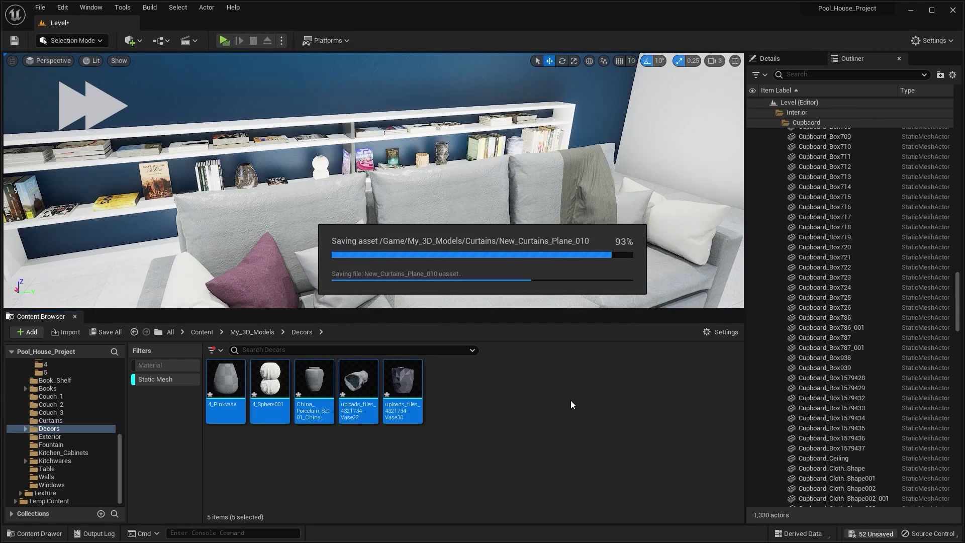
click(571, 400)
Enable Nanite for all static meshes in the Exterior folder, with the garden fence in view, and save all the unsaved content
right_drag(383, 171, 166, 126)
right_drag(294, 249, 289, 249)
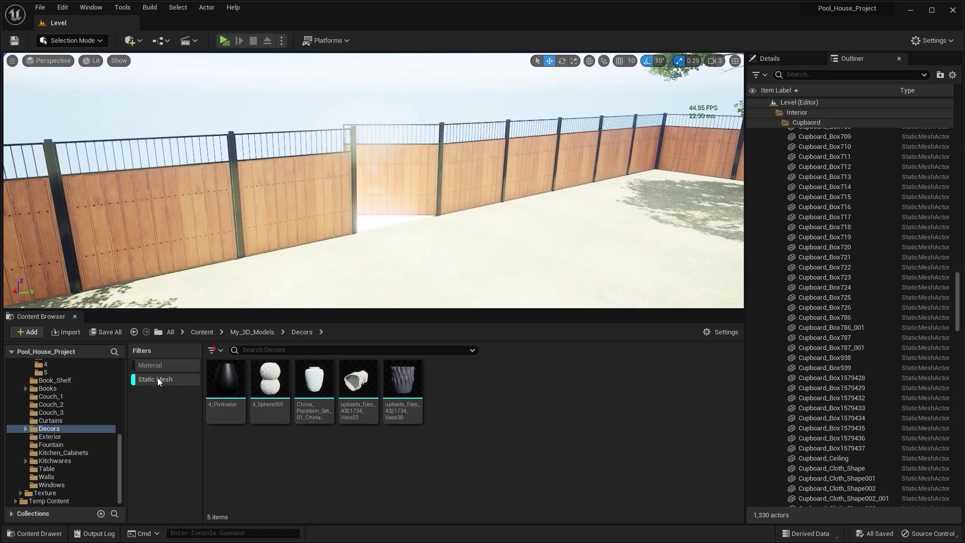
click(71, 440)
click(213, 403)
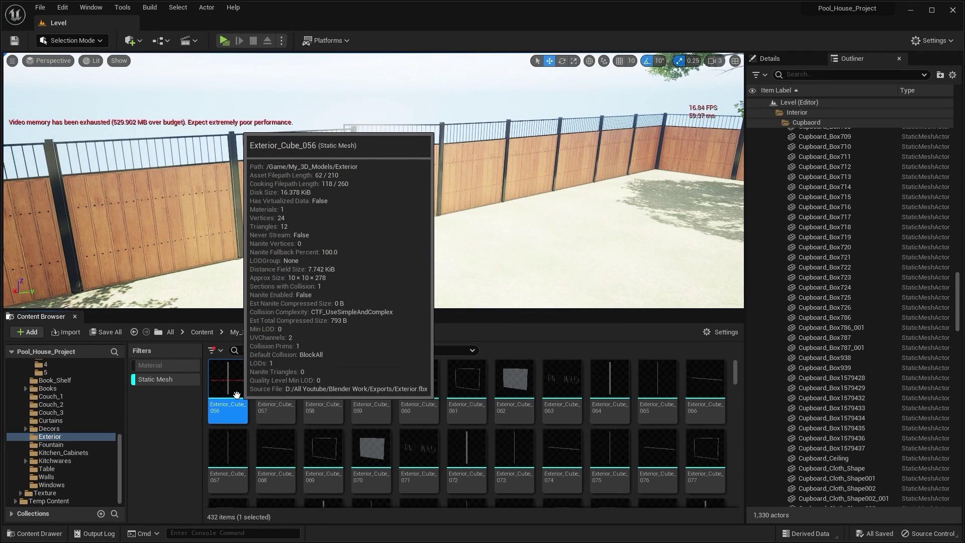
key(ctrl+a)
right_click(230, 384)
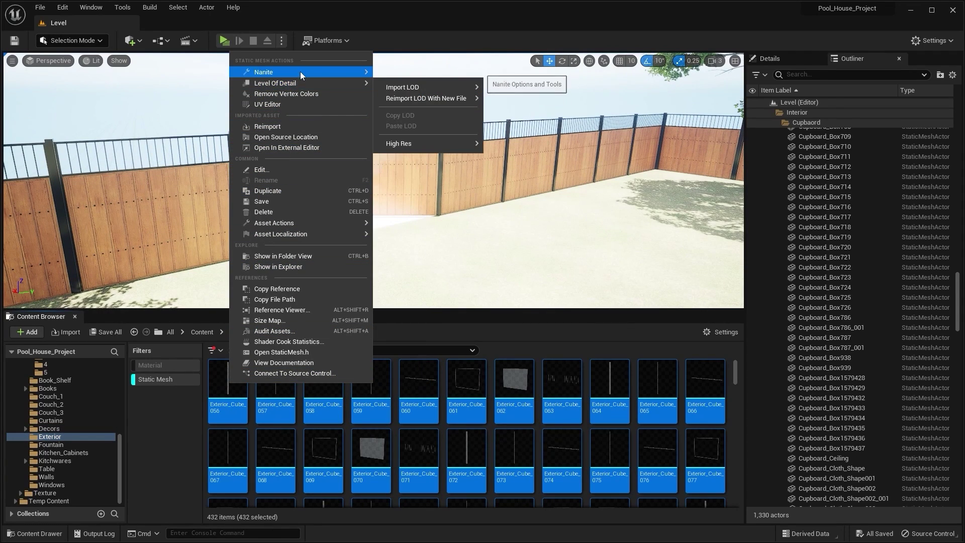
mouse_move(355, 72)
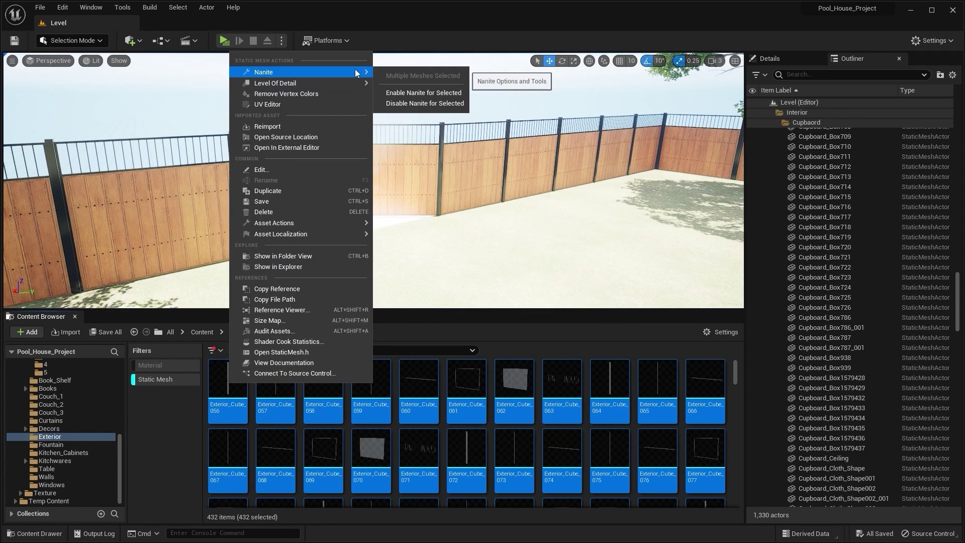
click(417, 92)
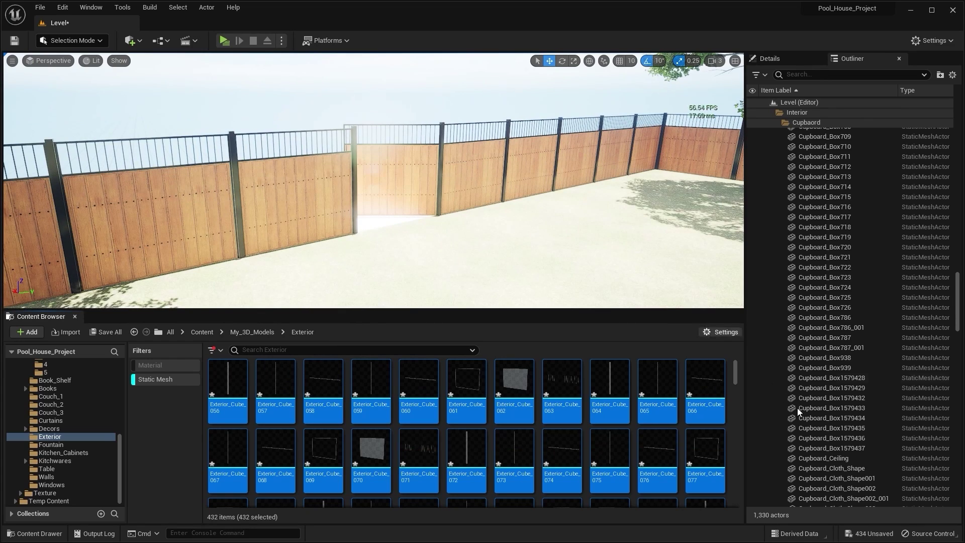
click(875, 534)
click(542, 376)
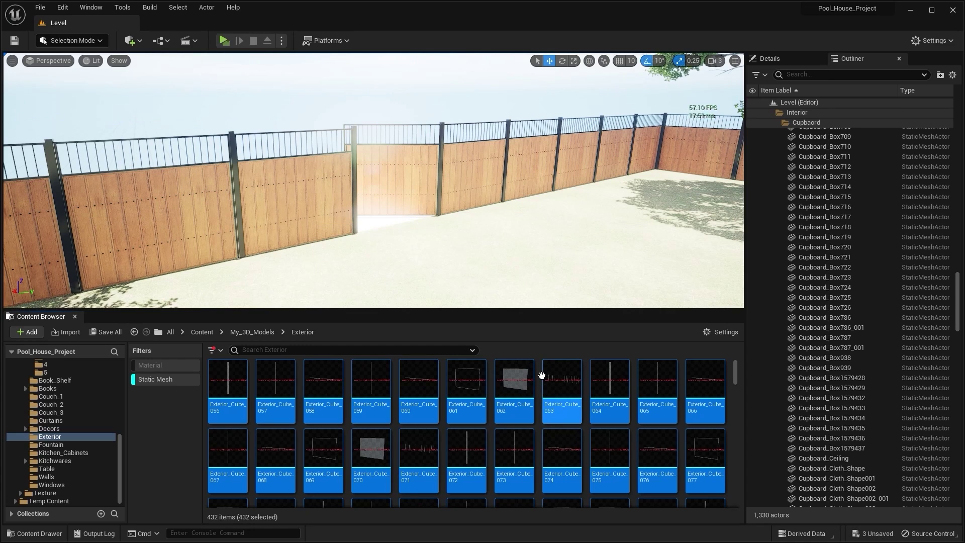
Enable Nanite for the Fountain static mesh in the Fountain folder
click(58, 445)
right_drag(322, 212, 490, 168)
right_click(240, 387)
mouse_move(322, 59)
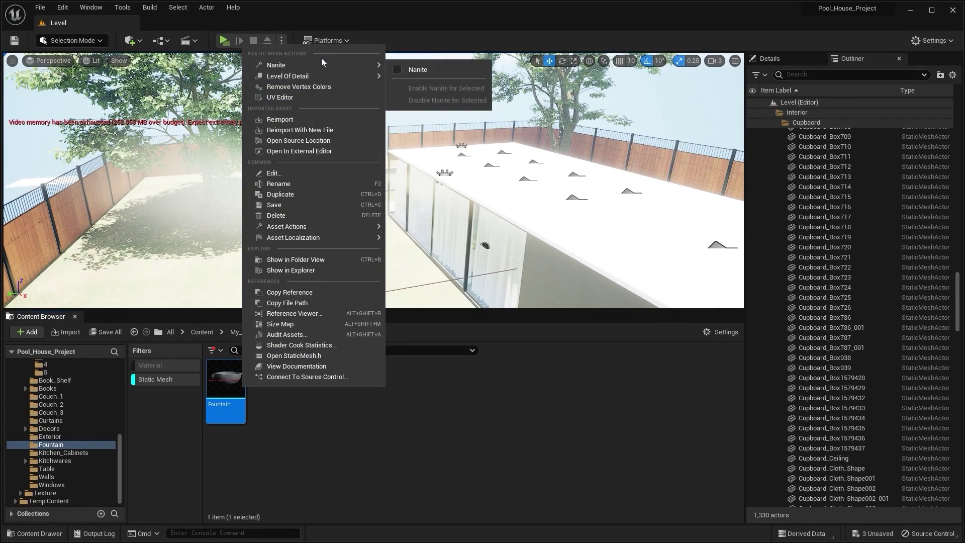
click(403, 69)
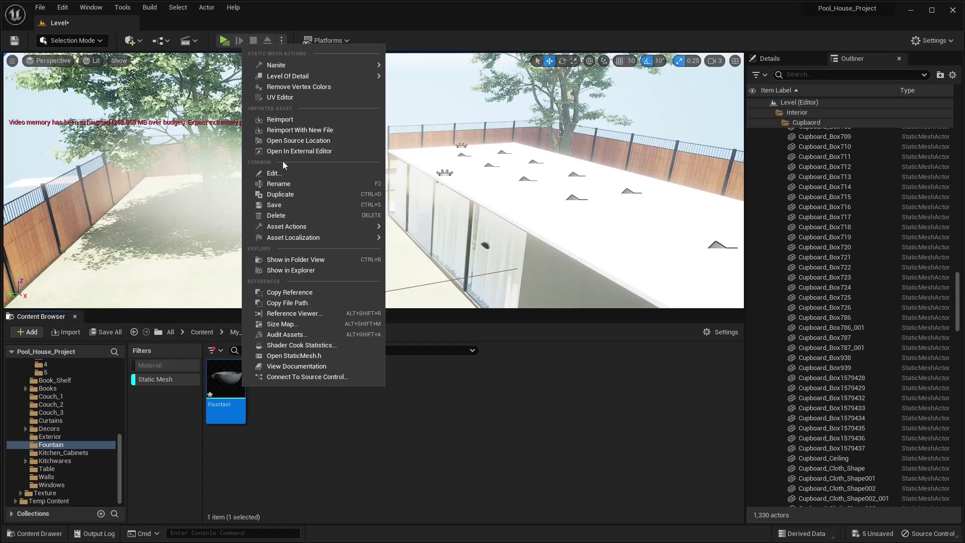
Enable Nanite for all static meshes in the Kitchen_Cabinets folder and save all the unsaved content
right_drag(84, 181, 443, 221)
key(w)
key(a)
key(w)
key(s)
click(64, 453)
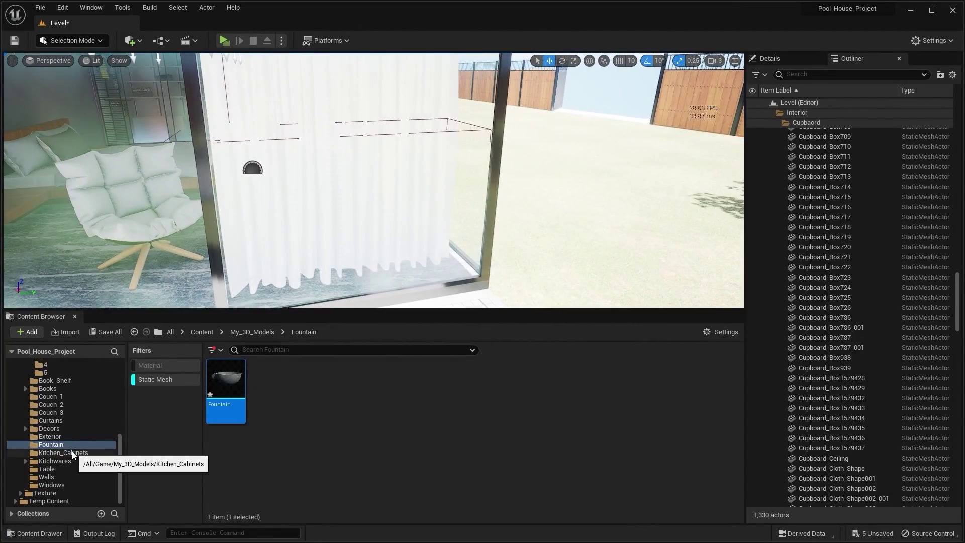
click(213, 377)
key(ctrl+a)
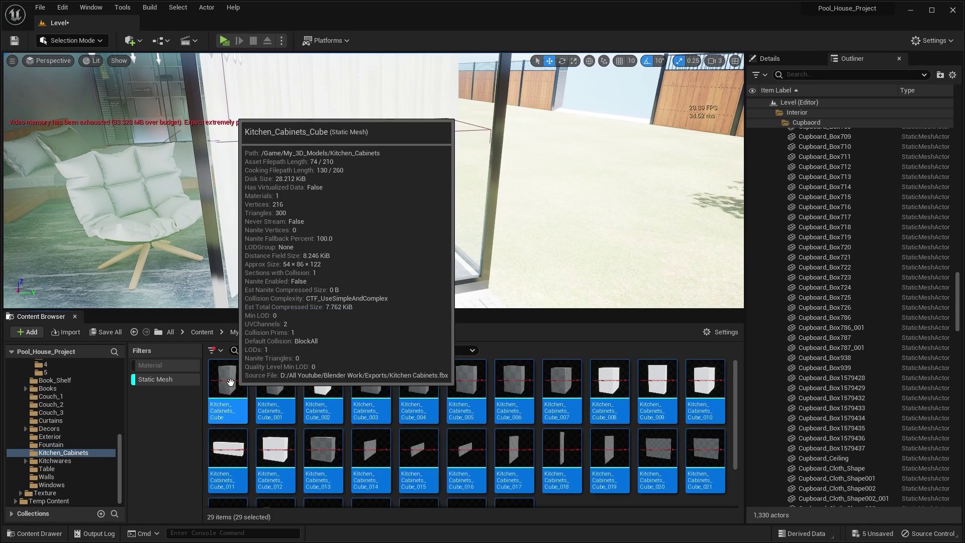
right_click(231, 383)
mouse_move(302, 76)
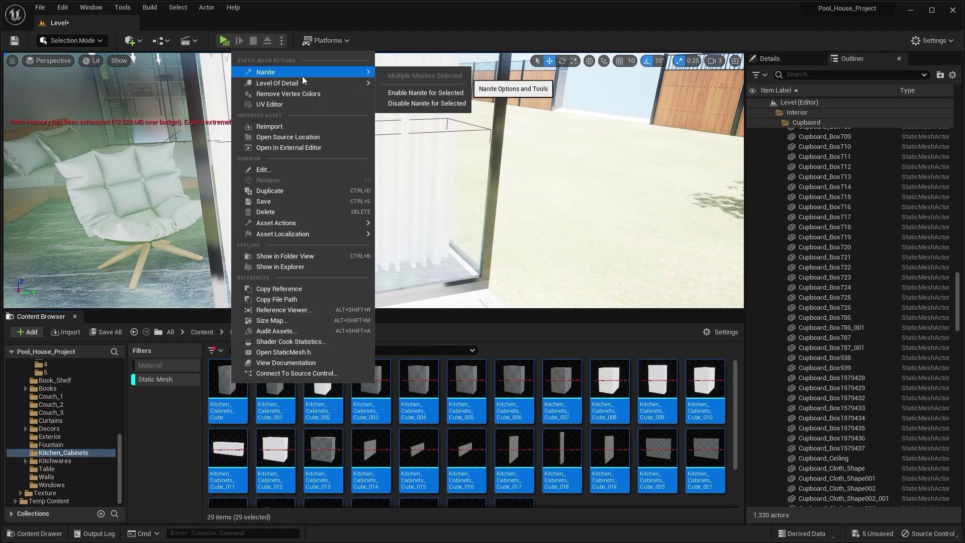
click(433, 89)
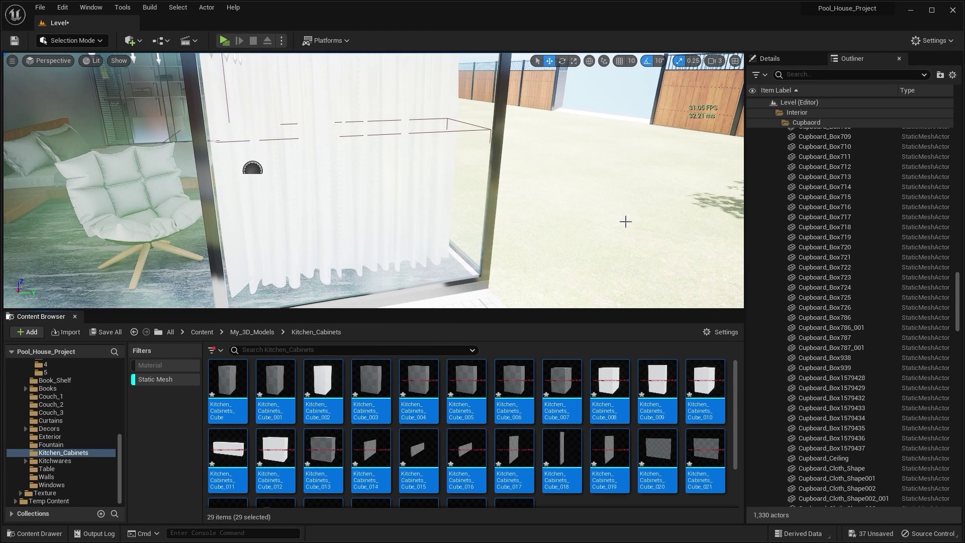
click(876, 536)
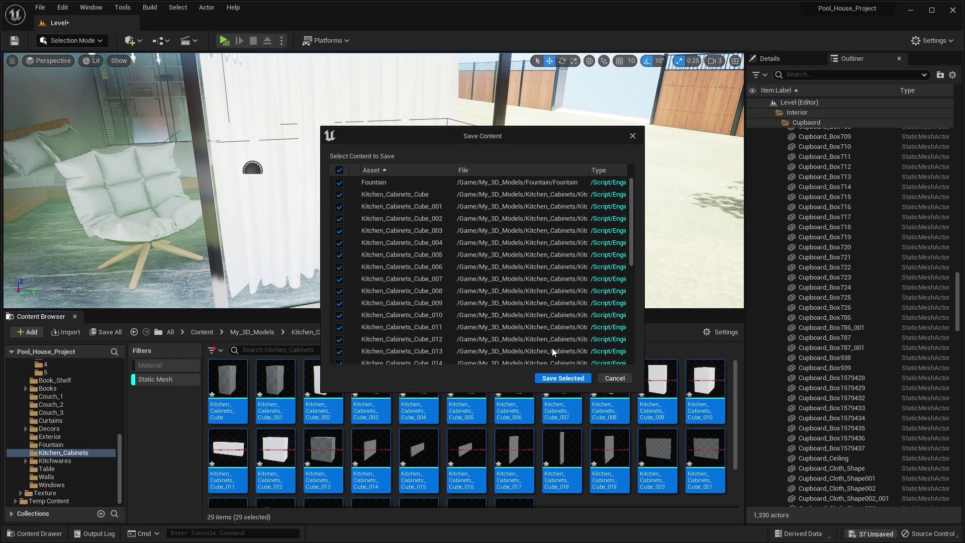
click(560, 373)
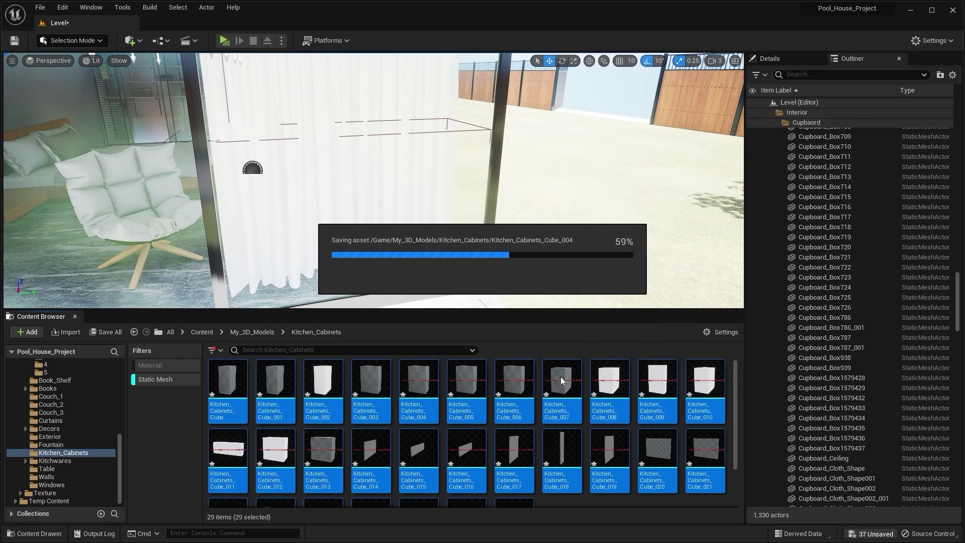
Open the Kitchwares folder and bring the kitchen counter with its utensils and dishes into view
click(55, 461)
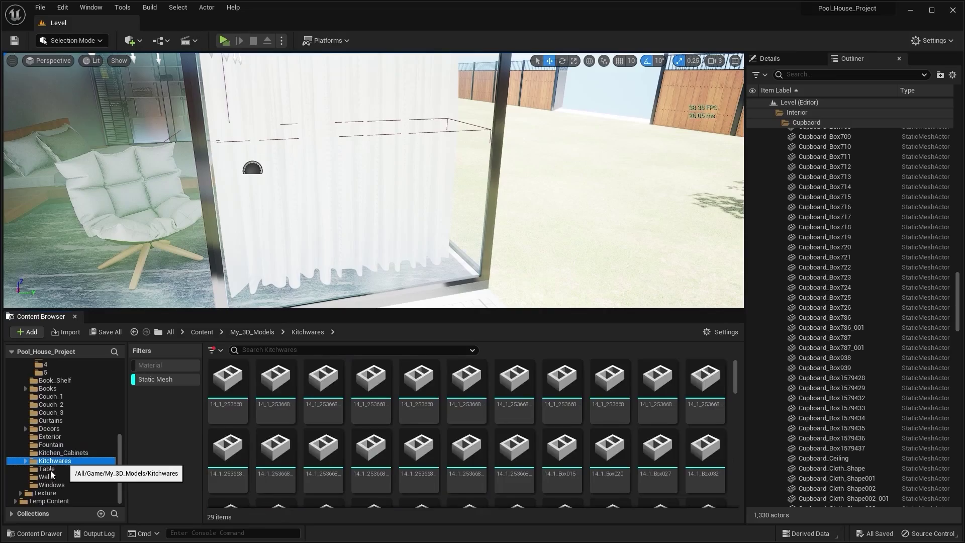
right_drag(373, 180, 498, 201)
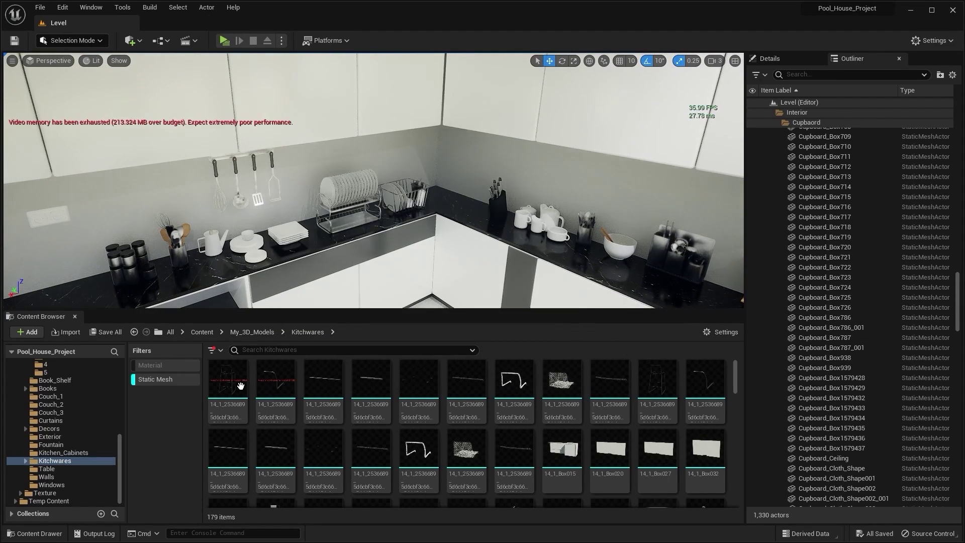
Enable Nanite for all static meshes in the Kitchwares folder and save all the unsaved content, including the changed materials
click(231, 386)
key(ctrl+a)
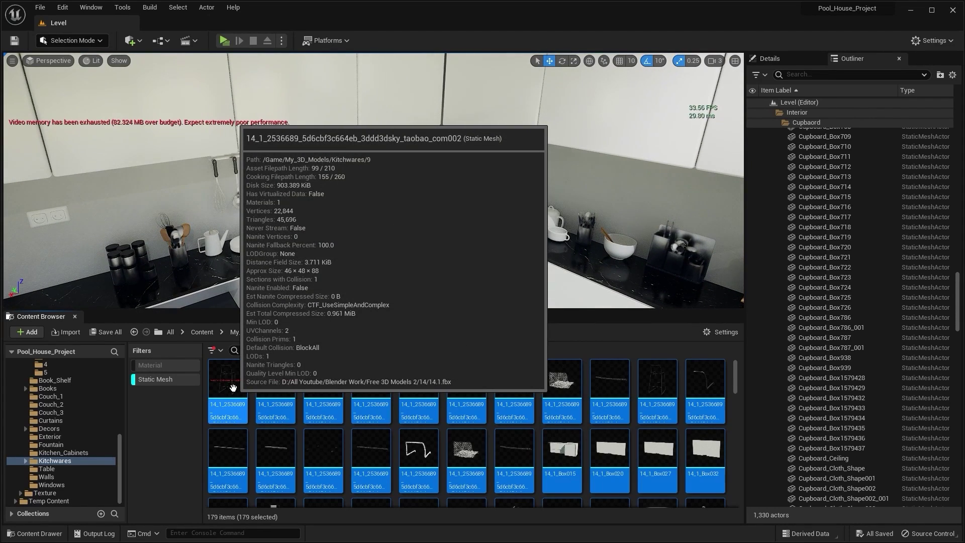
right_click(233, 387)
mouse_move(278, 78)
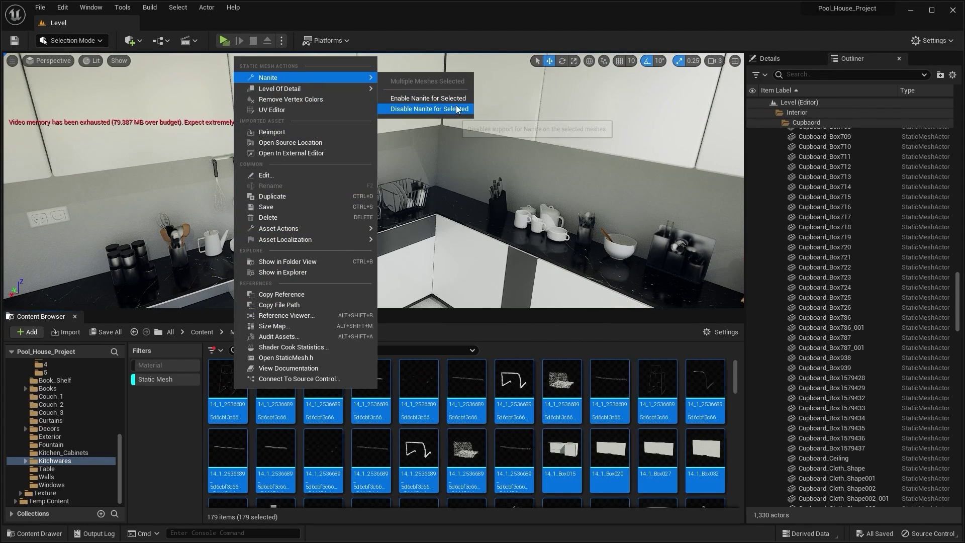
click(443, 98)
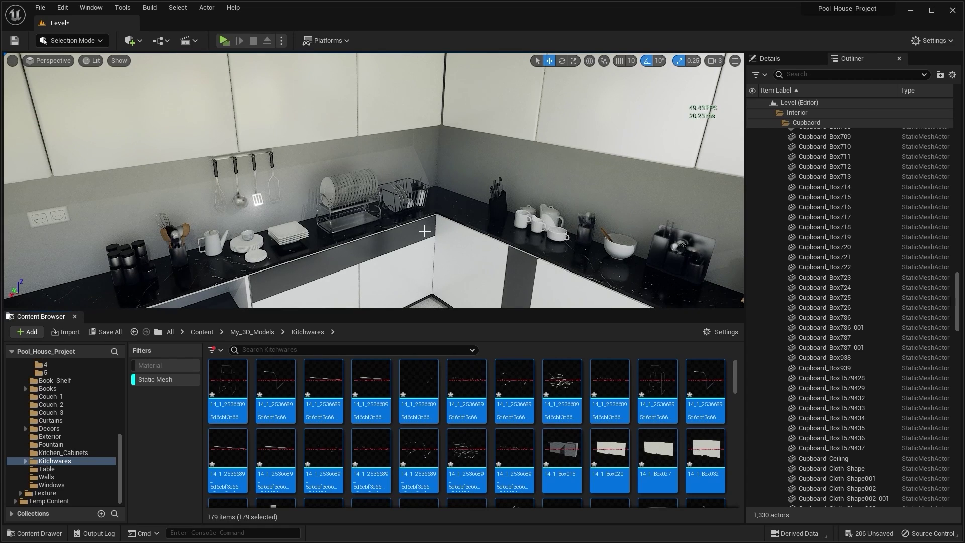
click(870, 533)
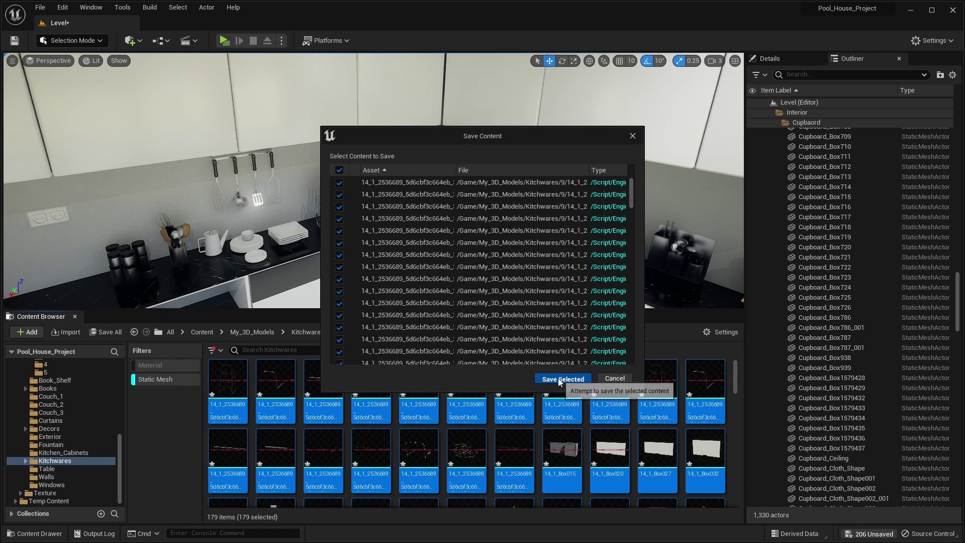
click(559, 379)
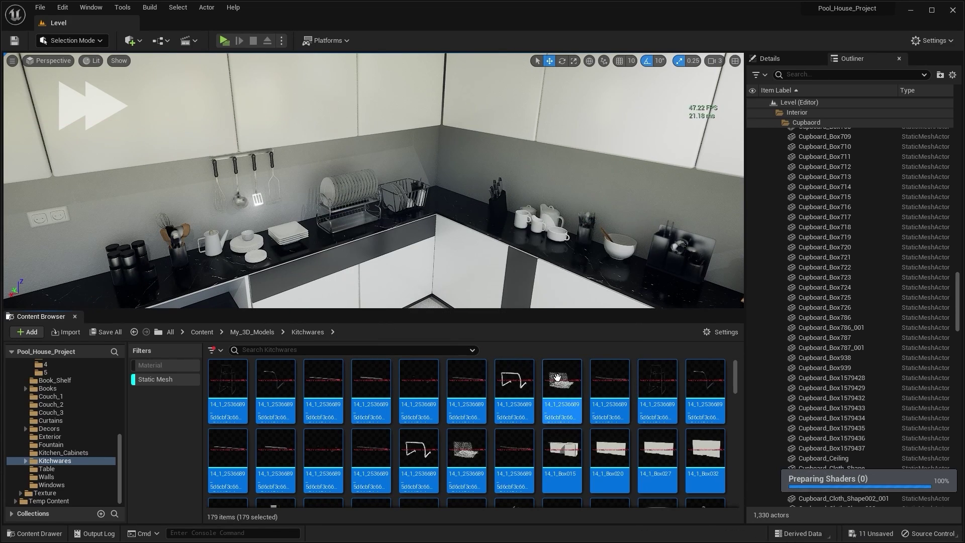
click(850, 533)
click(557, 378)
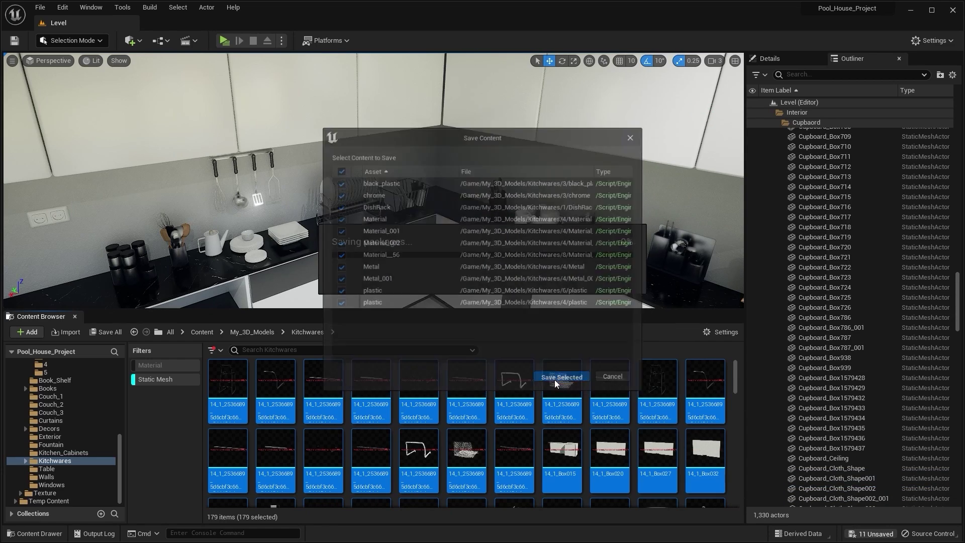
Open the Table folder, check which material the coffee table's top uses, and locate the tabletop's static mesh among the assets
click(47, 469)
key(ctrl+a)
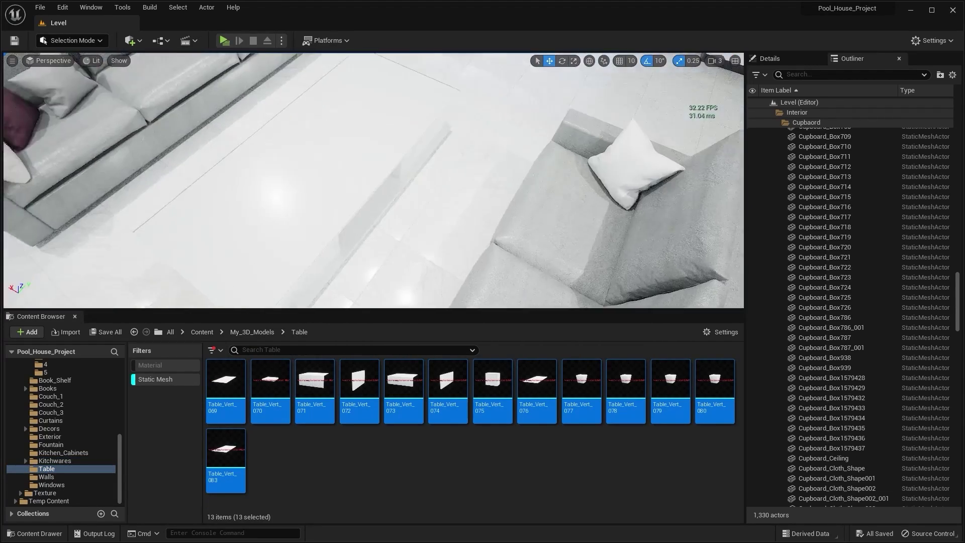
right_drag(373, 180, 372, 131)
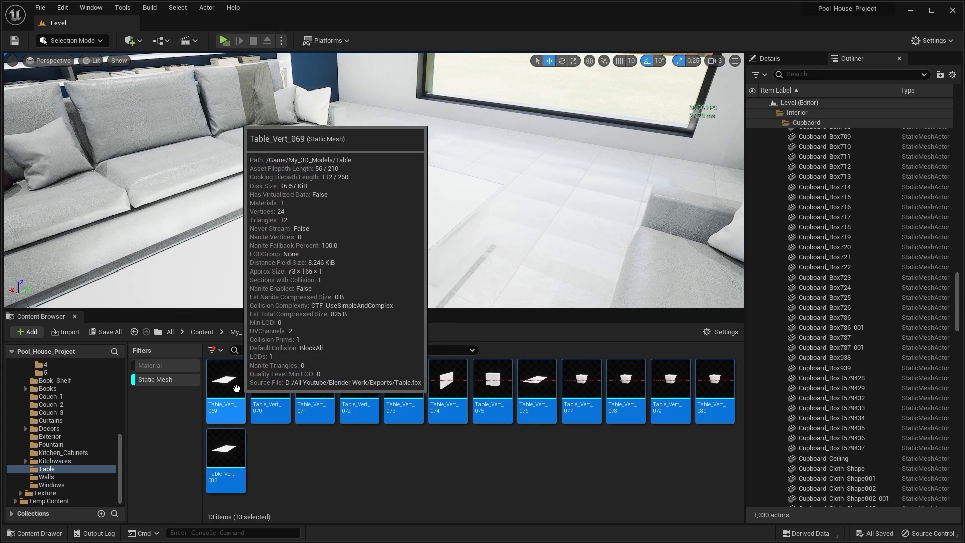
click(432, 195)
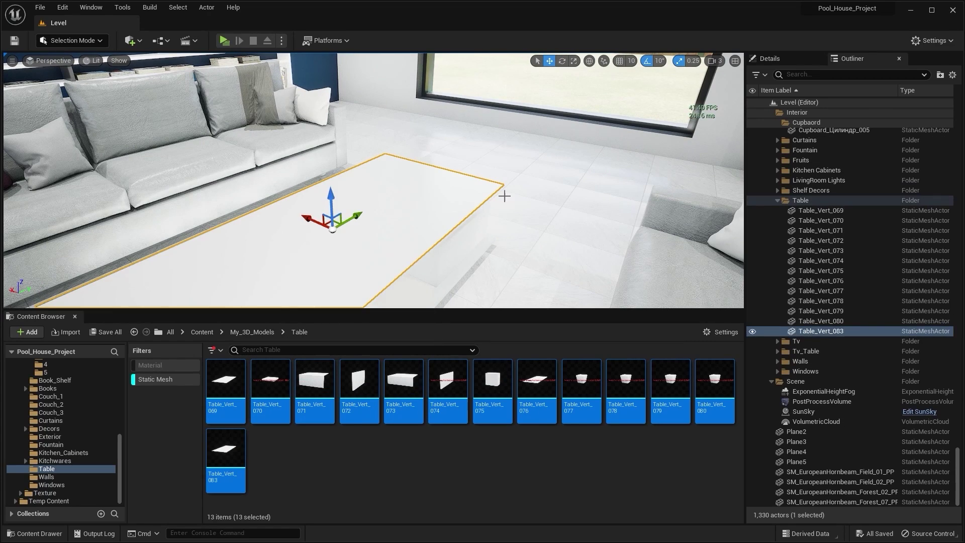
click(779, 59)
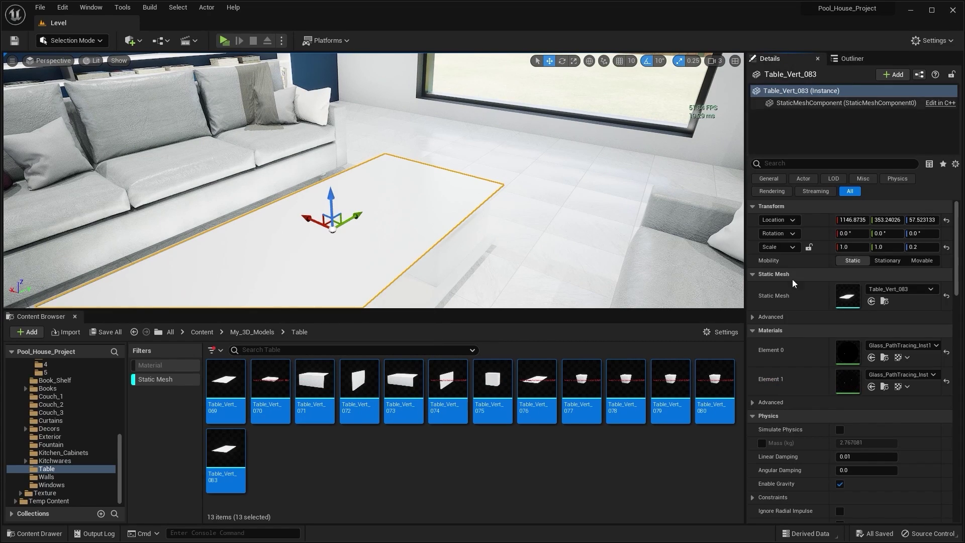
click(880, 357)
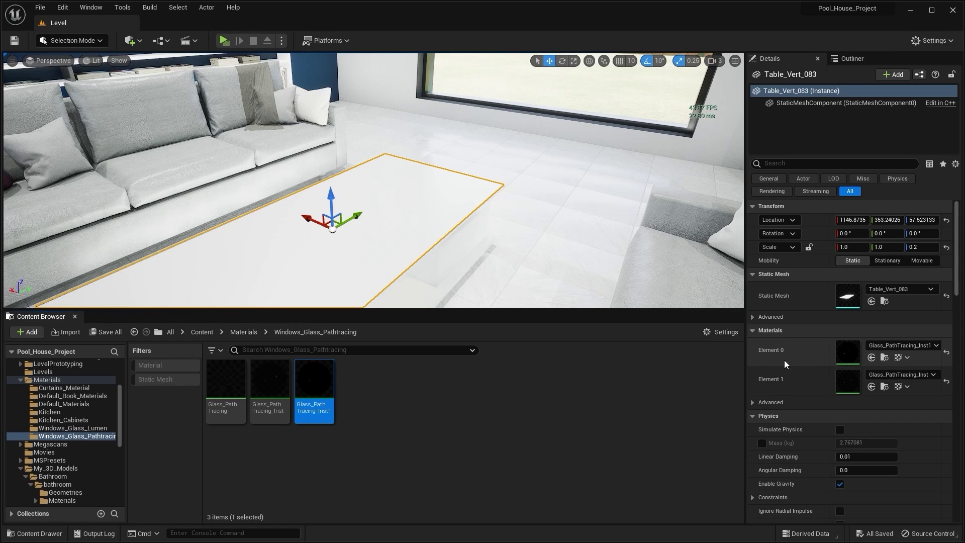
click(885, 301)
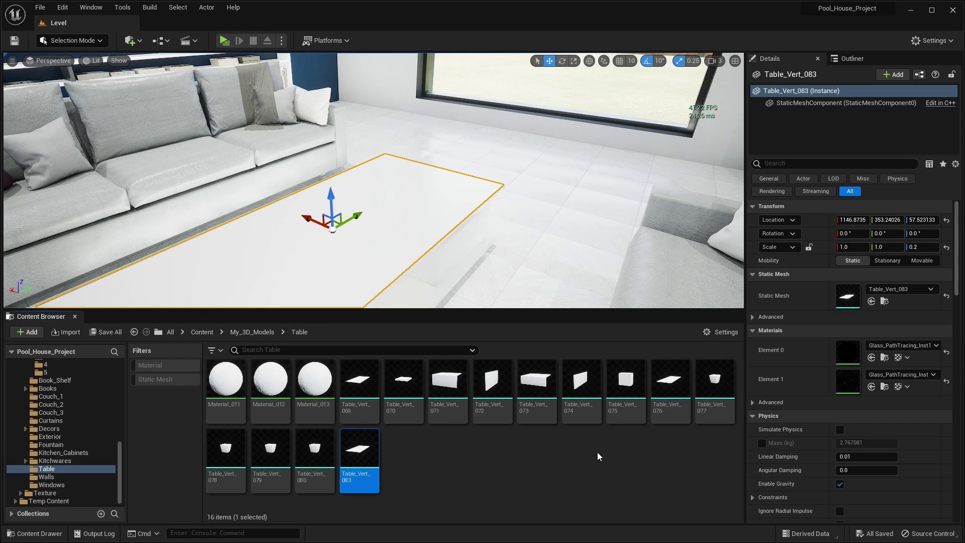
Enable Nanite for the Table folder's static meshes Table_Vert_069 to Table_Vert_080, leaving out the glass tabletop Table_Vert_083
click(302, 454)
shift+click(359, 390)
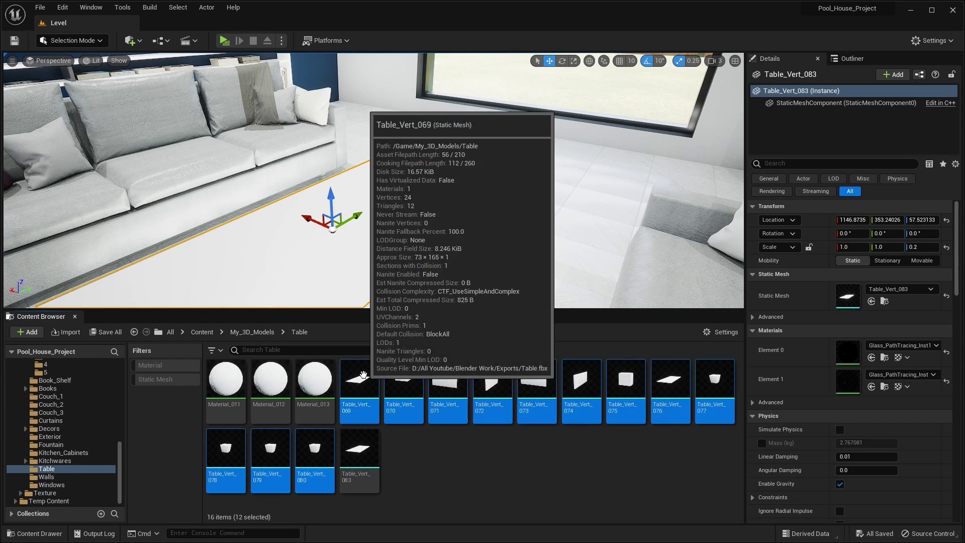
right_click(359, 390)
mouse_move(416, 70)
click(549, 90)
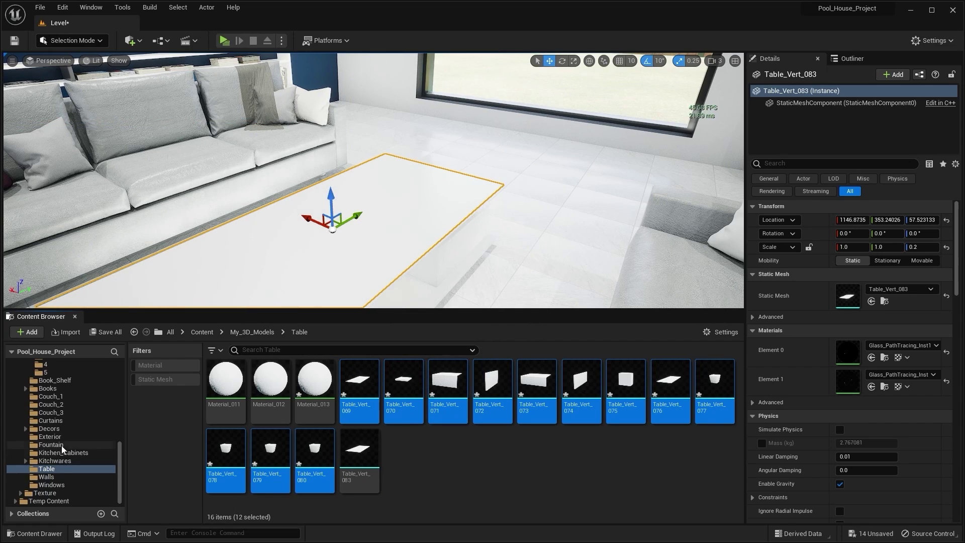
Enable Nanite for all static meshes in the Walls folder, filtering out the materials, and save all the unsaved content
click(46, 477)
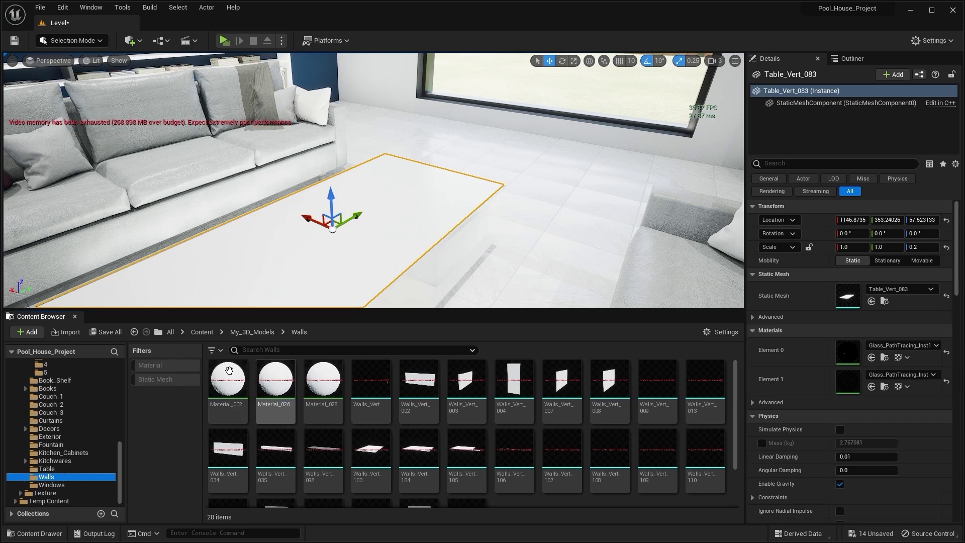
click(158, 380)
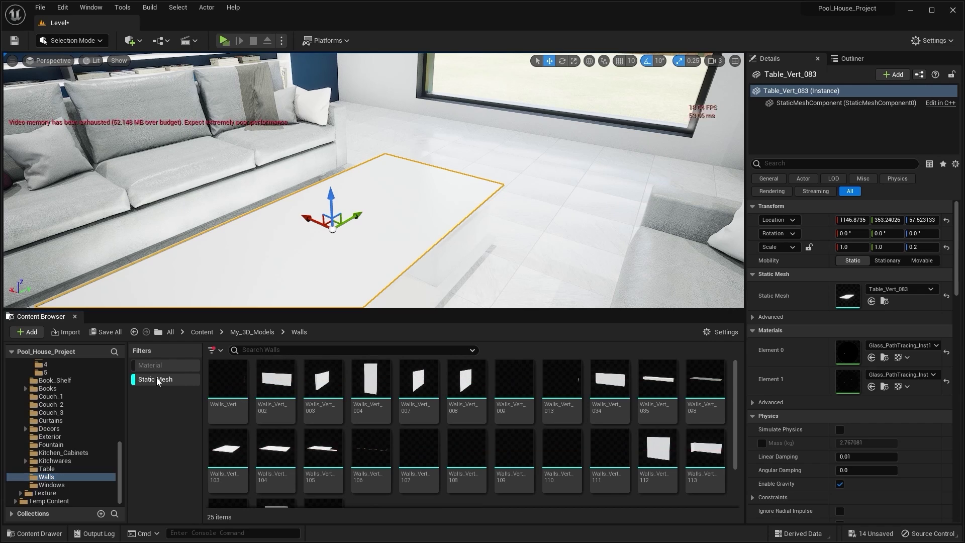
click(228, 382)
scroll(228, 402, down, 2)
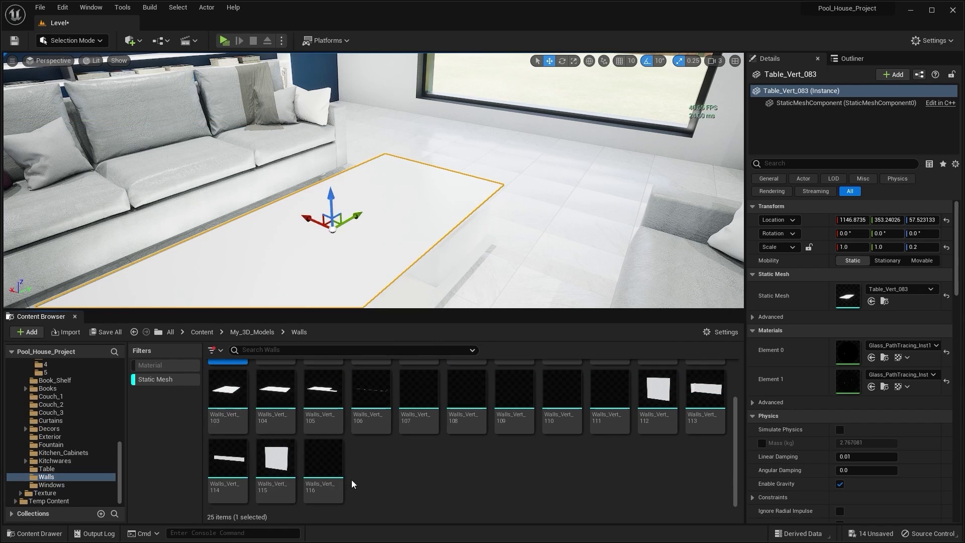
shift+click(329, 466)
scroll(307, 443, up, 2)
right_click(240, 386)
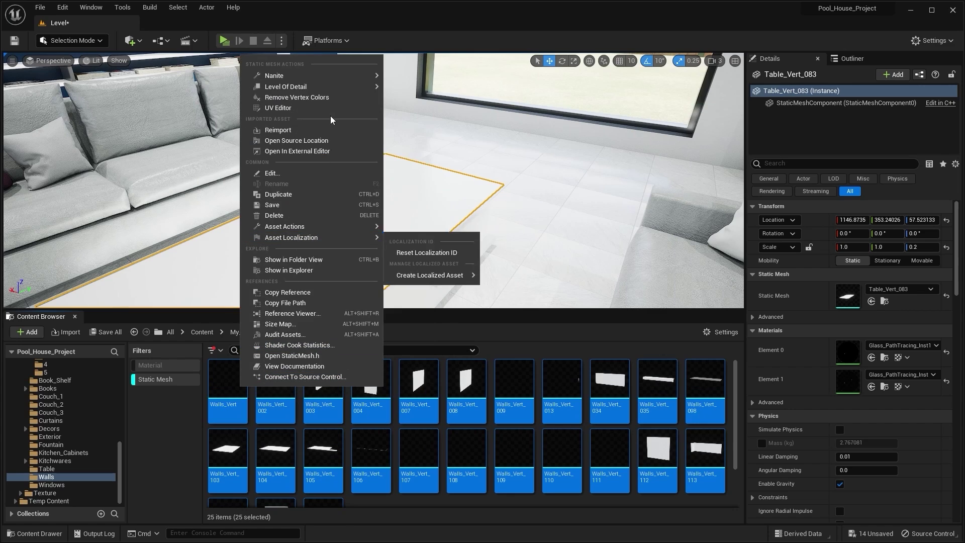
mouse_move(340, 80)
click(463, 98)
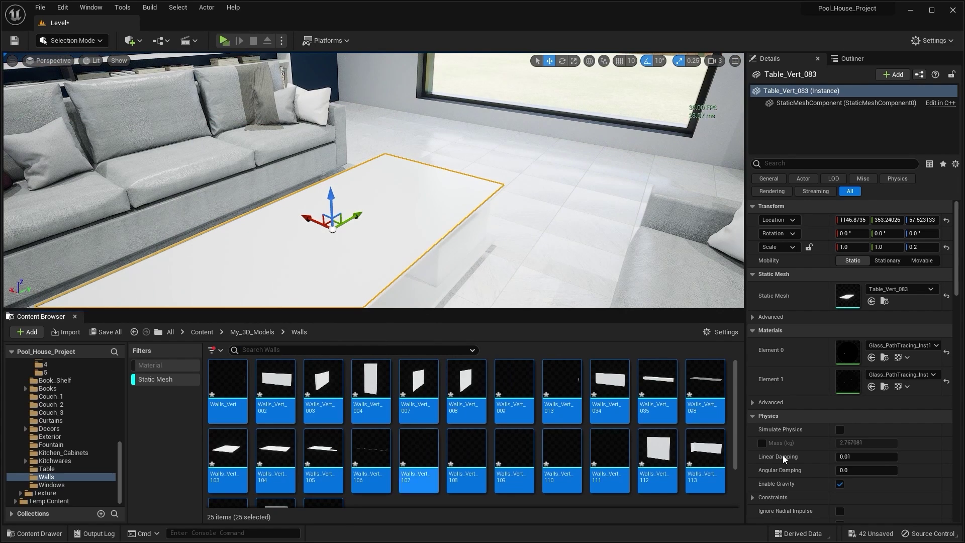
click(871, 537)
click(558, 373)
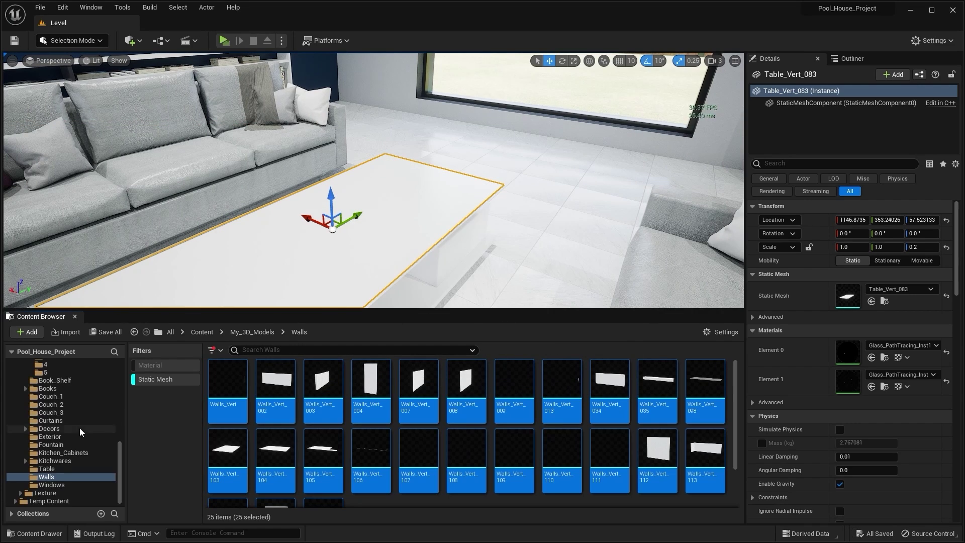
Open the Windows folder, deselect the table, and examine the house's glass windows from the interior and the garden
click(53, 487)
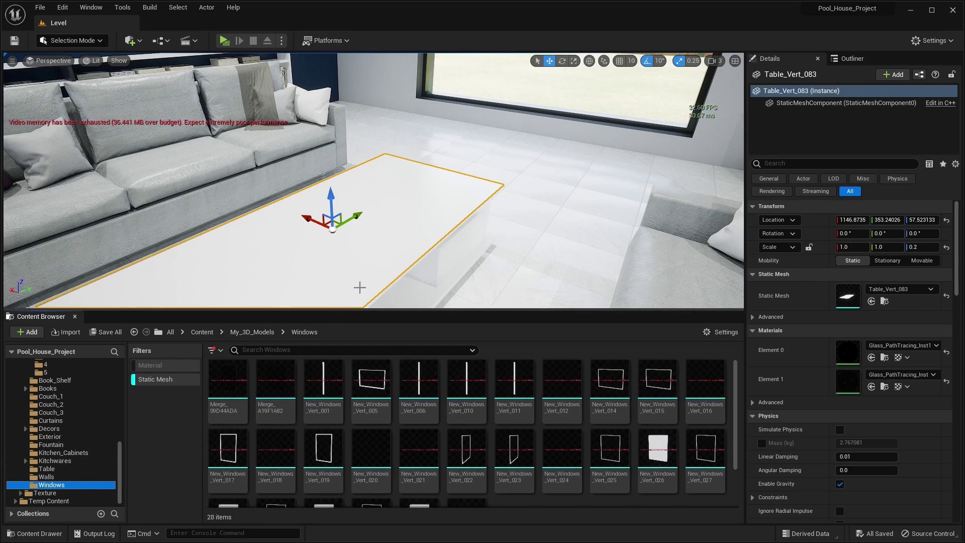
right_drag(401, 211, 126, 212)
key(Escape)
right_drag(374, 181, 141, 171)
right_drag(501, 208, 501, 207)
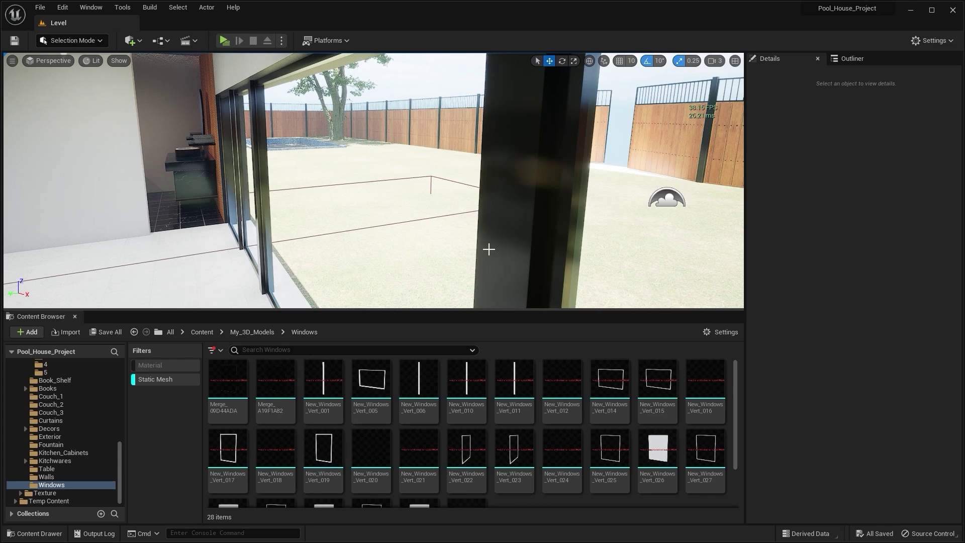
scroll(66, 406, up, 10)
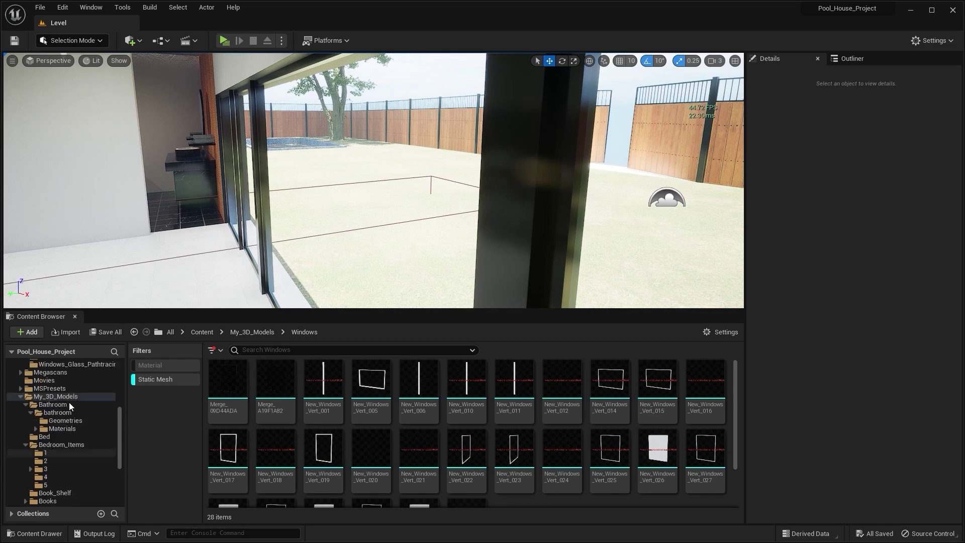
right_drag(205, 270, 205, 270)
key(w)
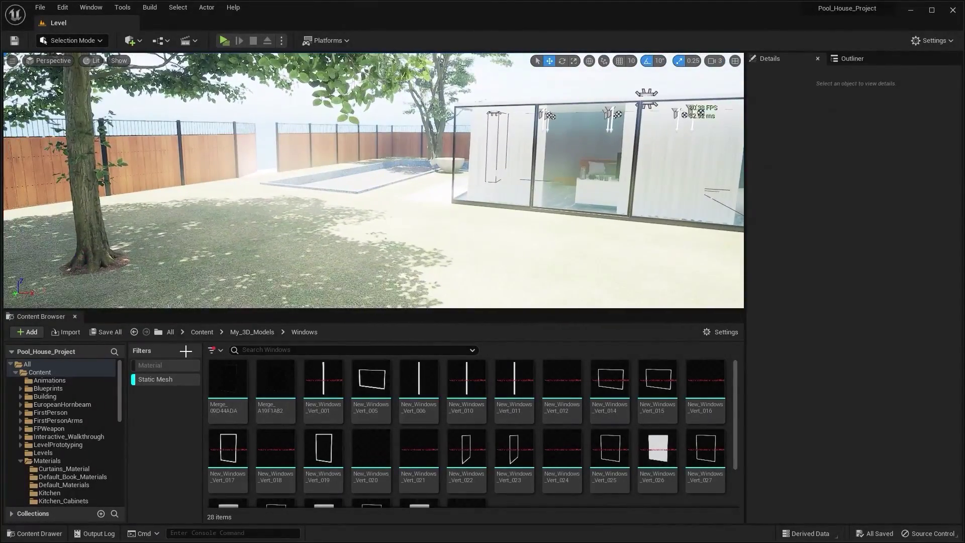
Enable Nanite for the Field and Forest tree meshes in the EuropeanHornbeam folder, up to Forest_10_PP, and save all the content
scroll(85, 428, down, 8)
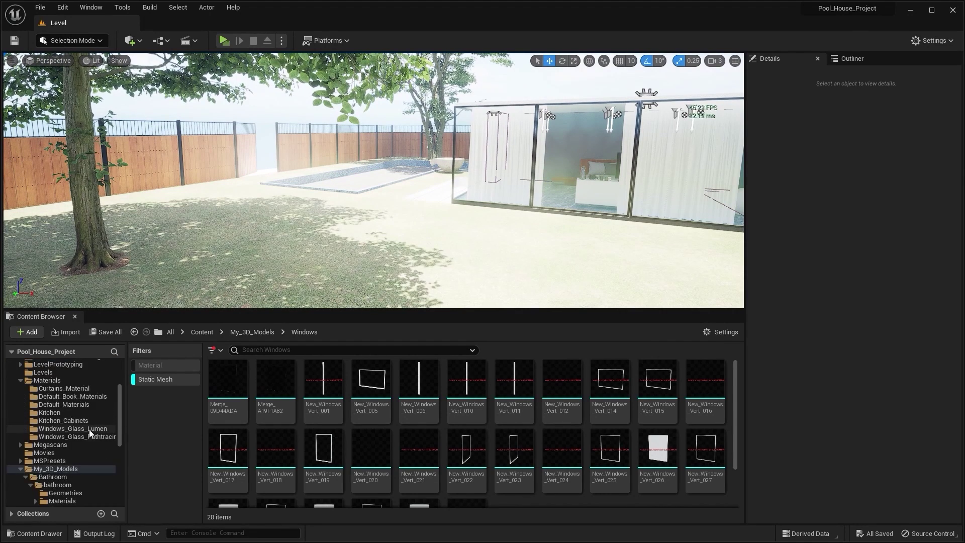
scroll(73, 413, up, 10)
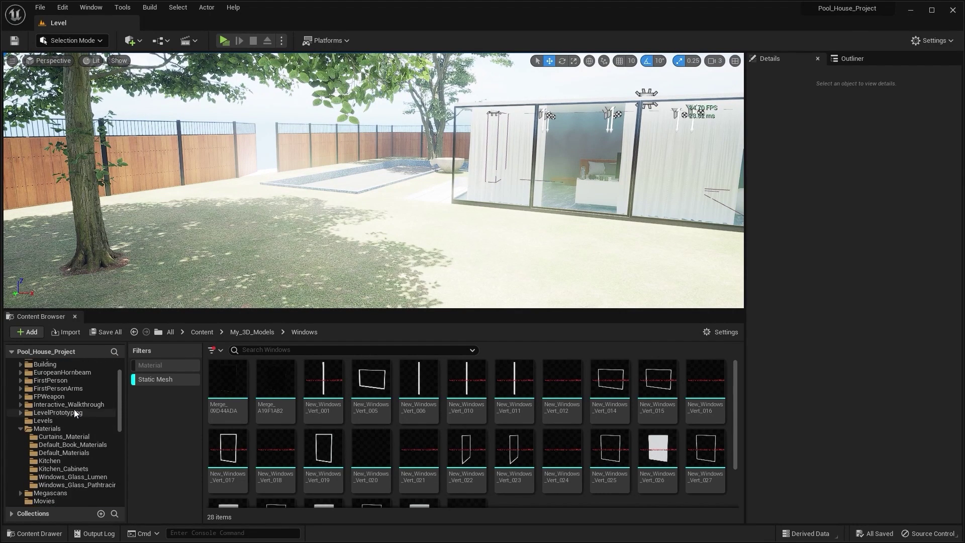
click(86, 404)
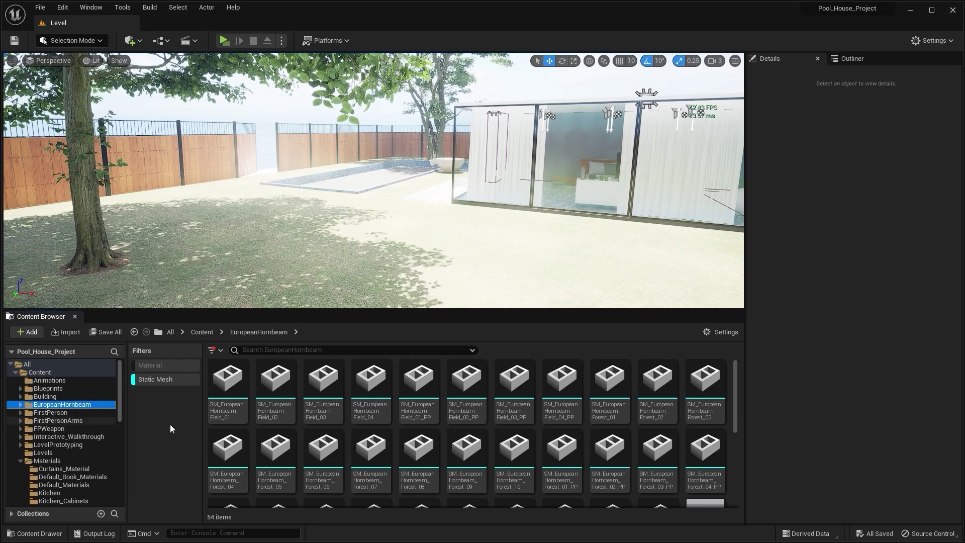
click(228, 382)
scroll(277, 427, down, 1)
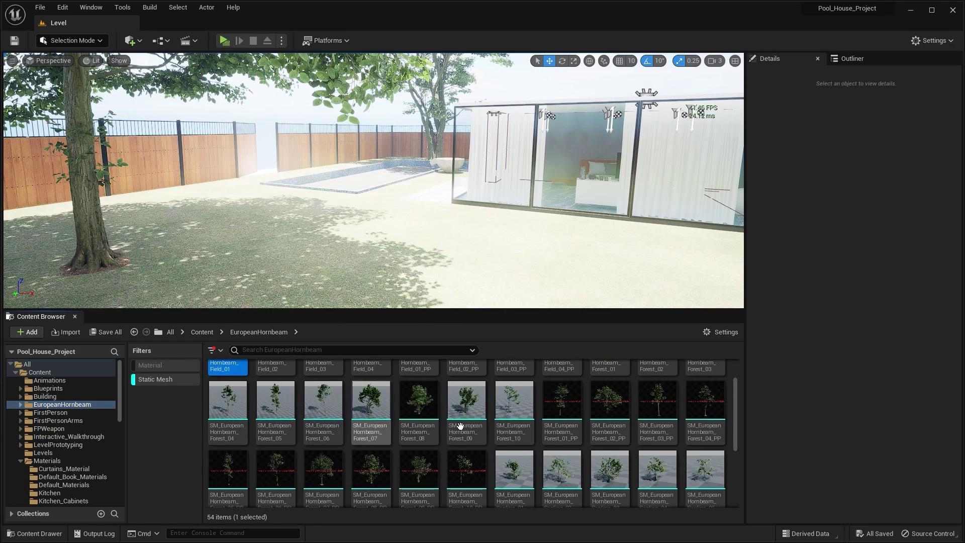
scroll(402, 433, down, 1)
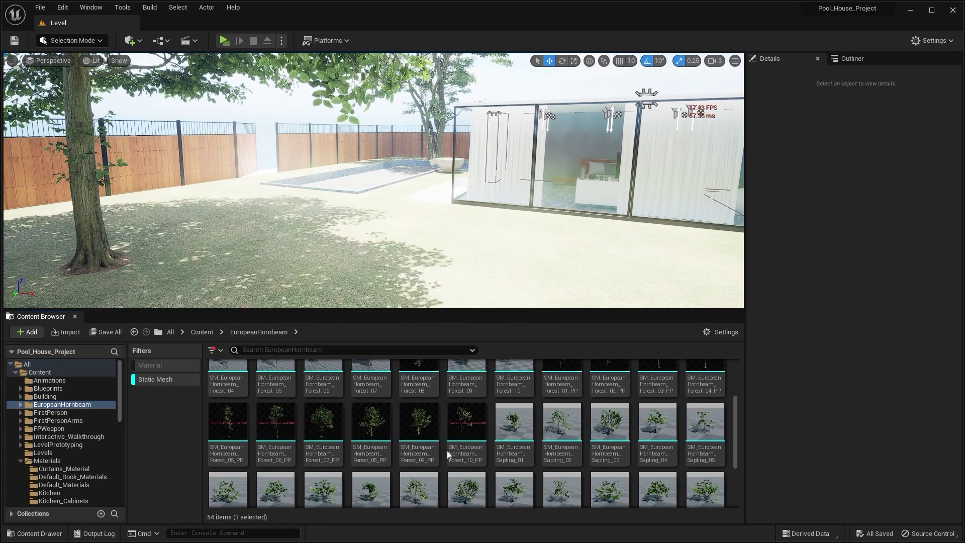
scroll(405, 431, up, 1)
scroll(405, 430, down, 1)
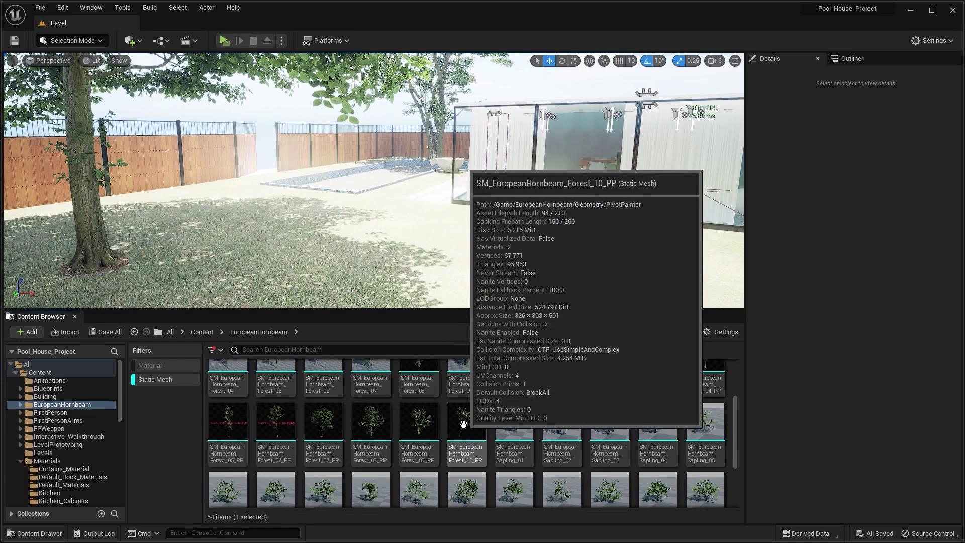
shift+click(465, 427)
scroll(333, 432, up, 1)
scroll(362, 427, up, 1)
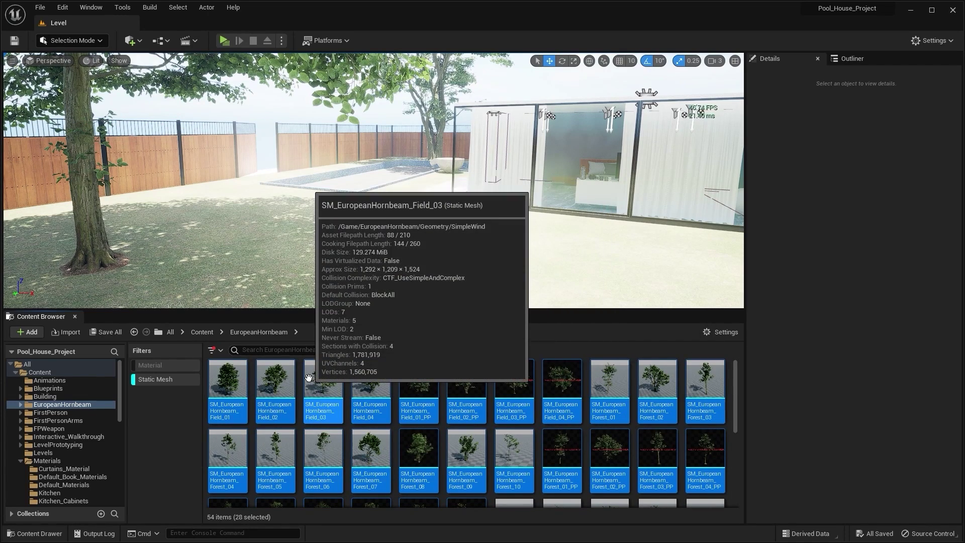
right_click(233, 376)
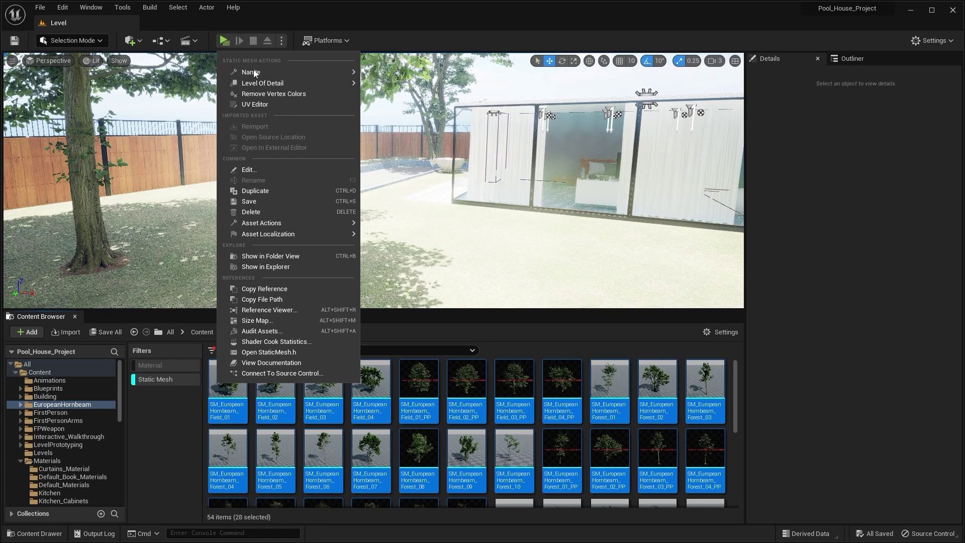
mouse_move(254, 71)
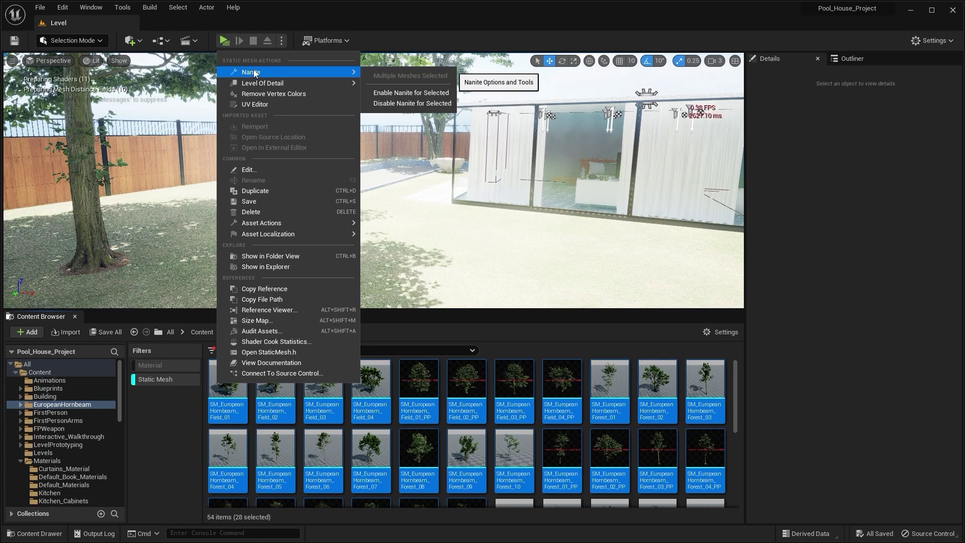
click(417, 94)
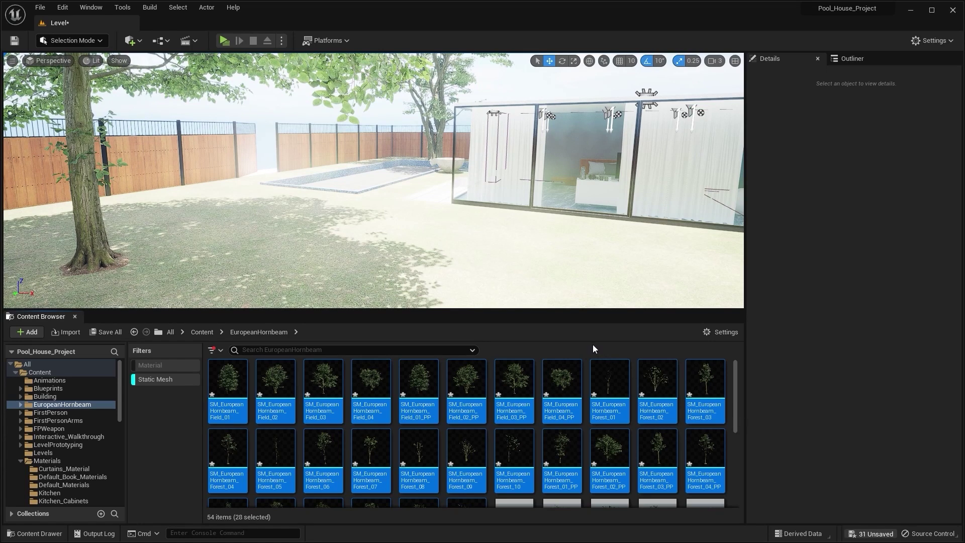
key(ctrl+shift+s)
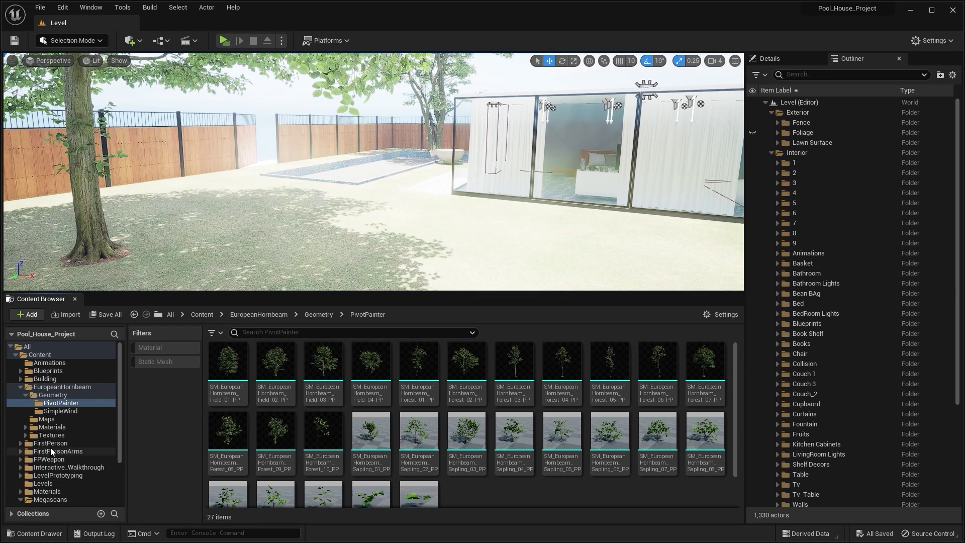
Enable Nanite for the three grass clump static meshes Var1 to Var3 in the Megascans 3D_Plants Grass_Clumps_rbojr folder
scroll(53, 455, down, 2)
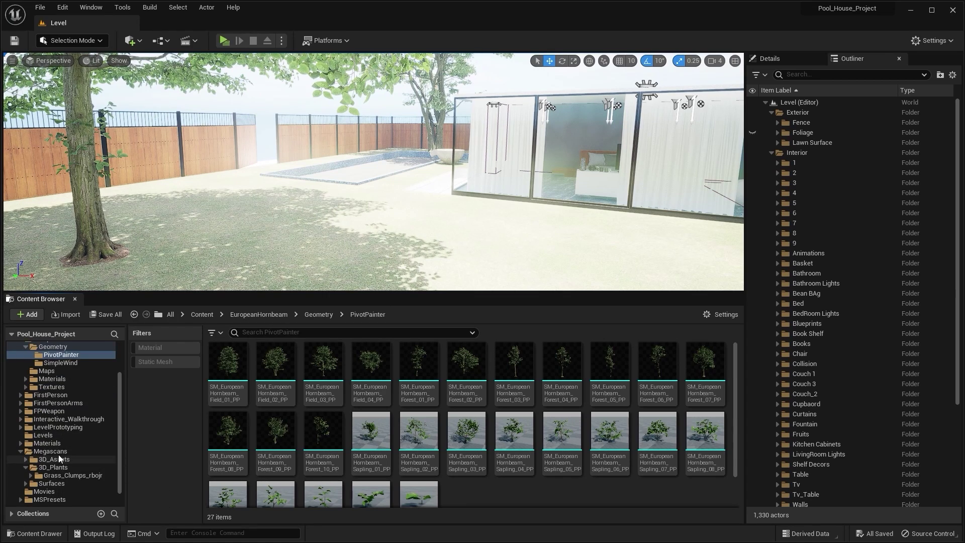
click(58, 454)
double_click(270, 367)
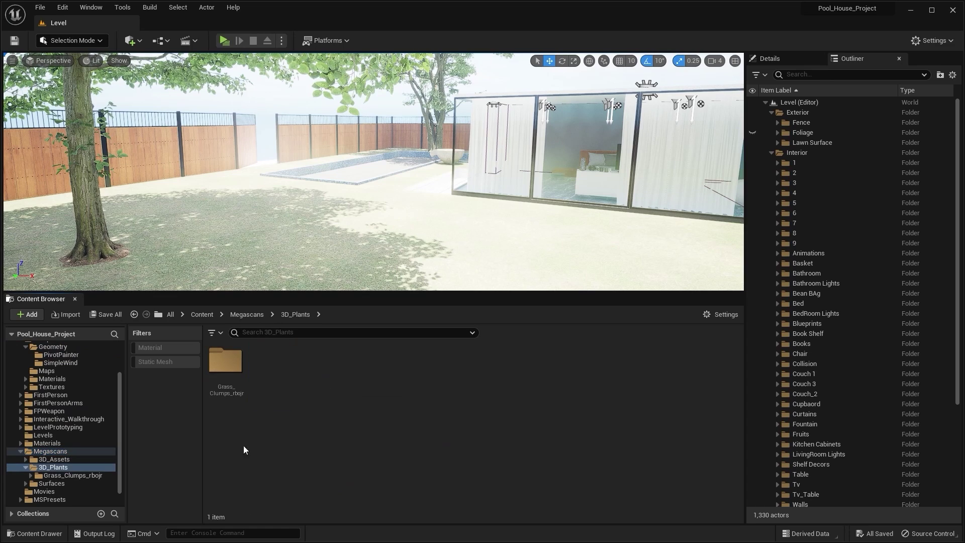
double_click(217, 366)
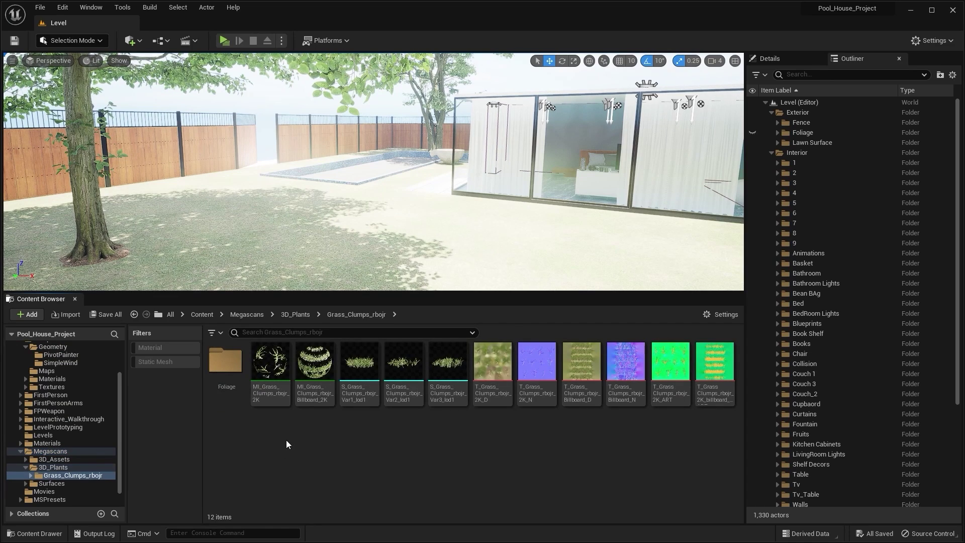
click(361, 374)
shift+click(445, 369)
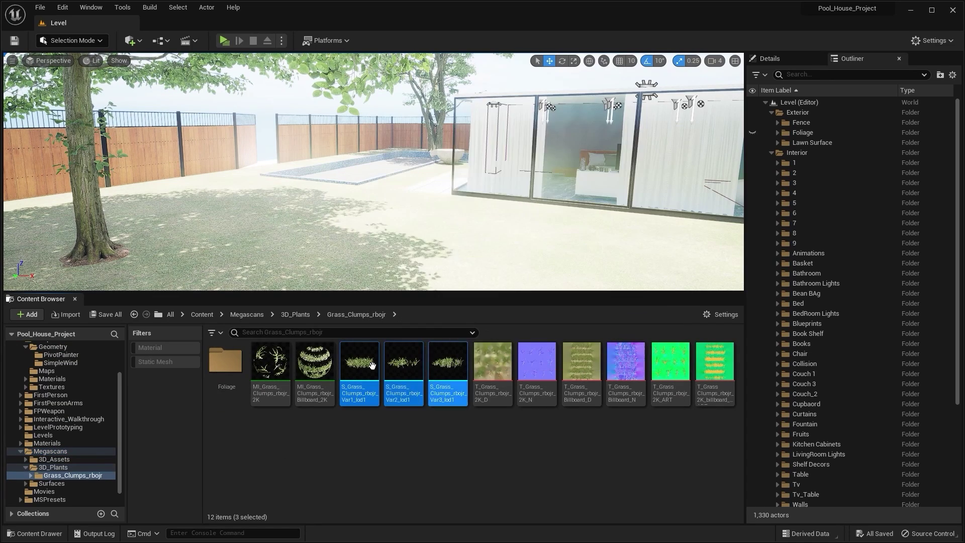
right_click(372, 365)
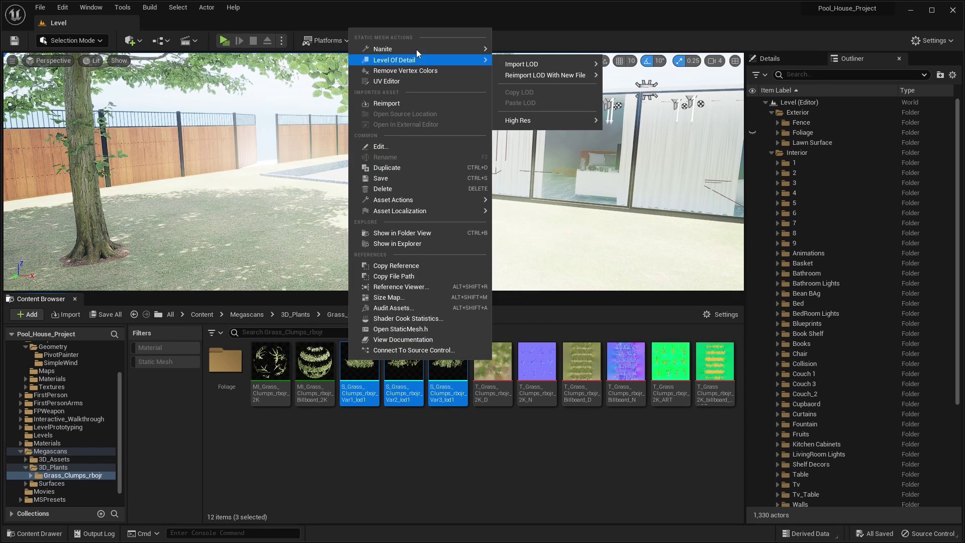
mouse_move(418, 44)
click(573, 70)
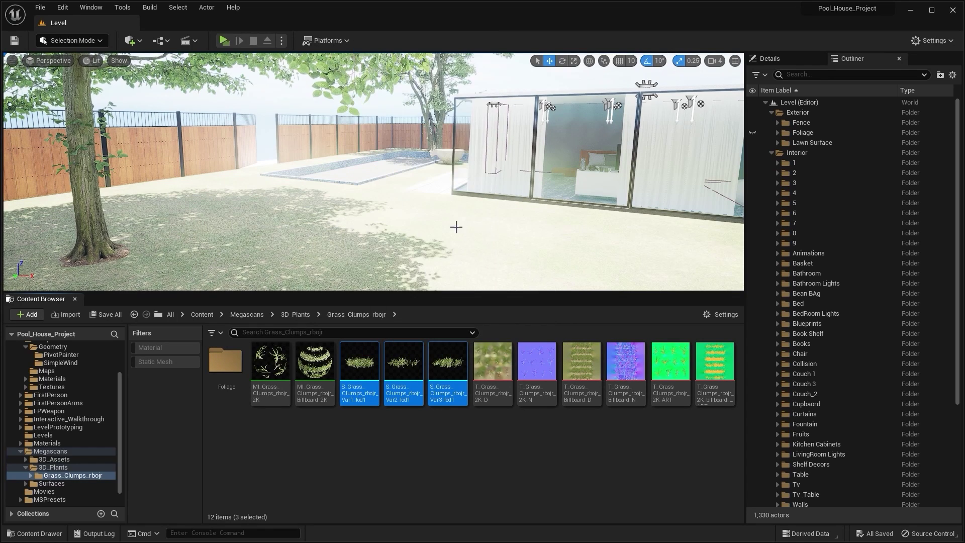
click(428, 507)
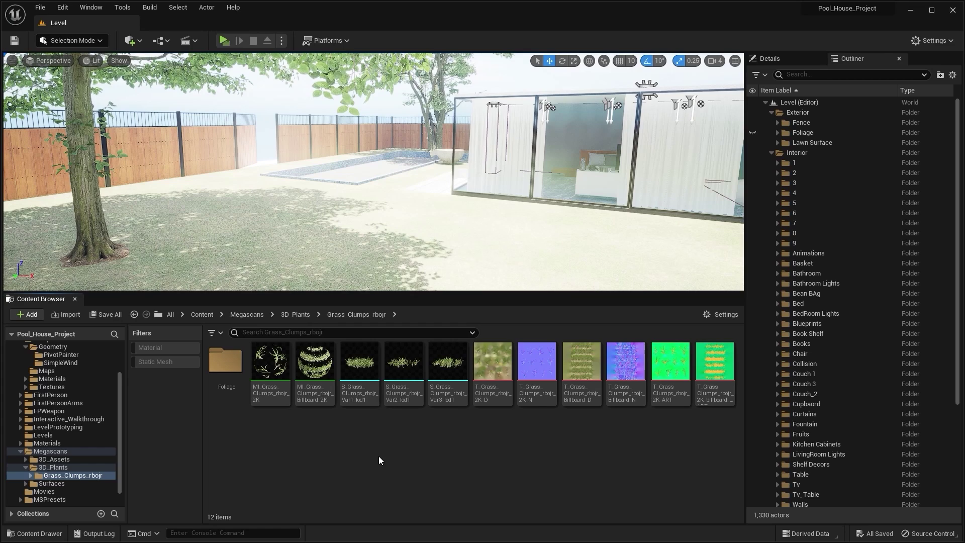
Turn on Preserve Area in the Nanite settings of the S_Grass_Clumps_rbojr_Var1_lod1 mesh and apply the changes
double_click(370, 366)
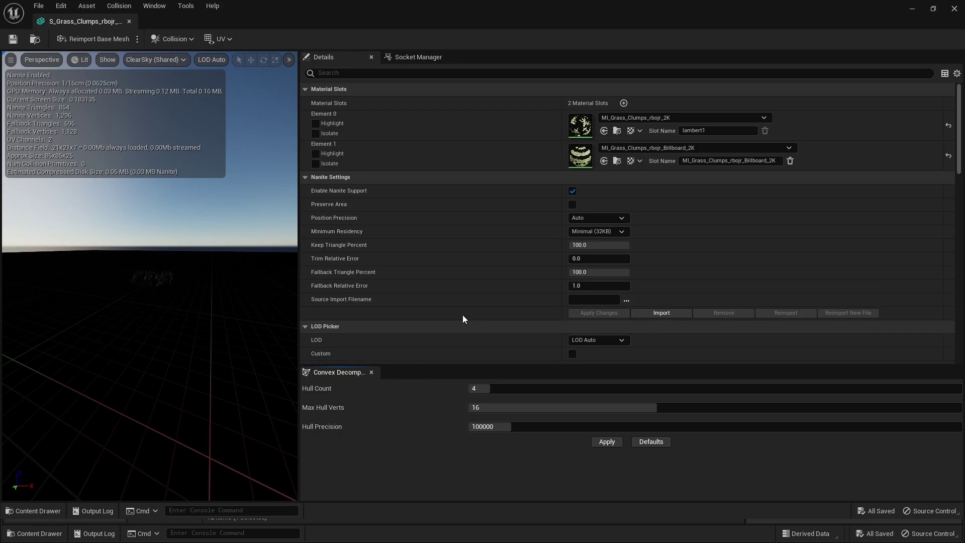
click(572, 204)
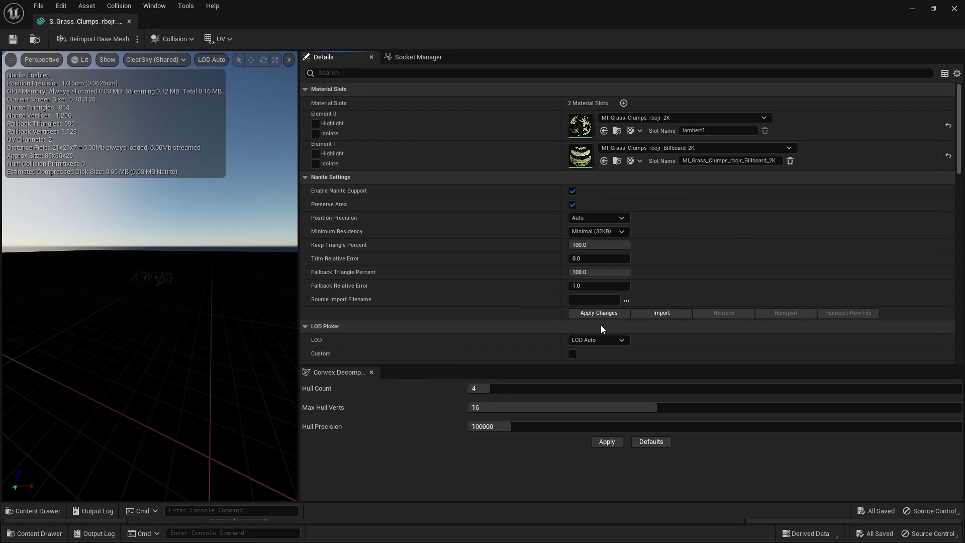
click(609, 313)
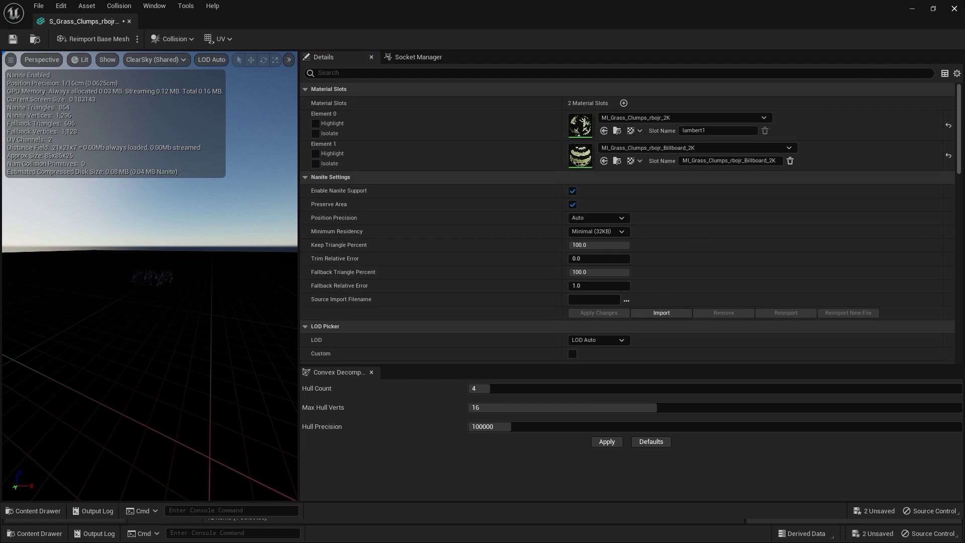
click(954, 9)
Turn on Preserve Area in the Nanite settings of the S_Grass_Clumps_rbojr_Var2_lod1 mesh and apply the changes
click(395, 375)
double_click(394, 376)
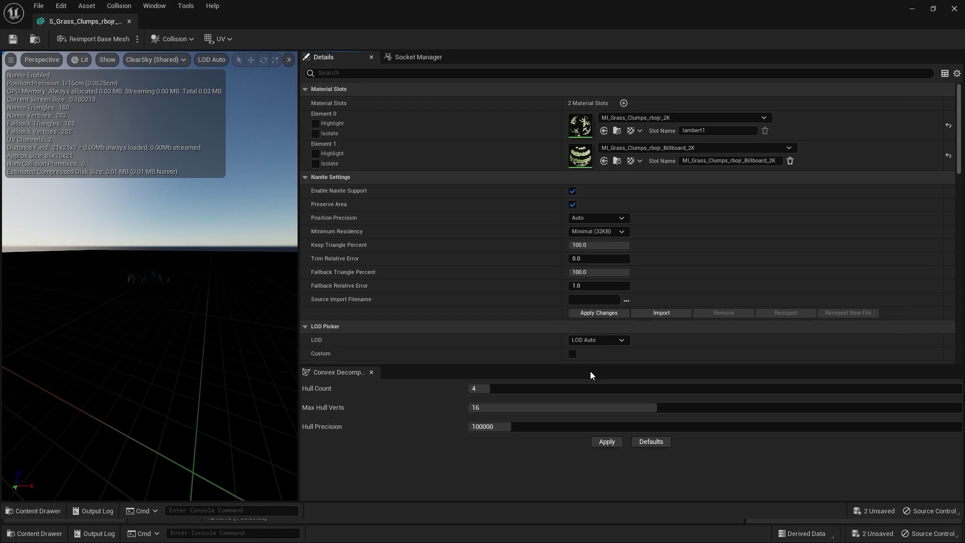
click(617, 313)
click(954, 9)
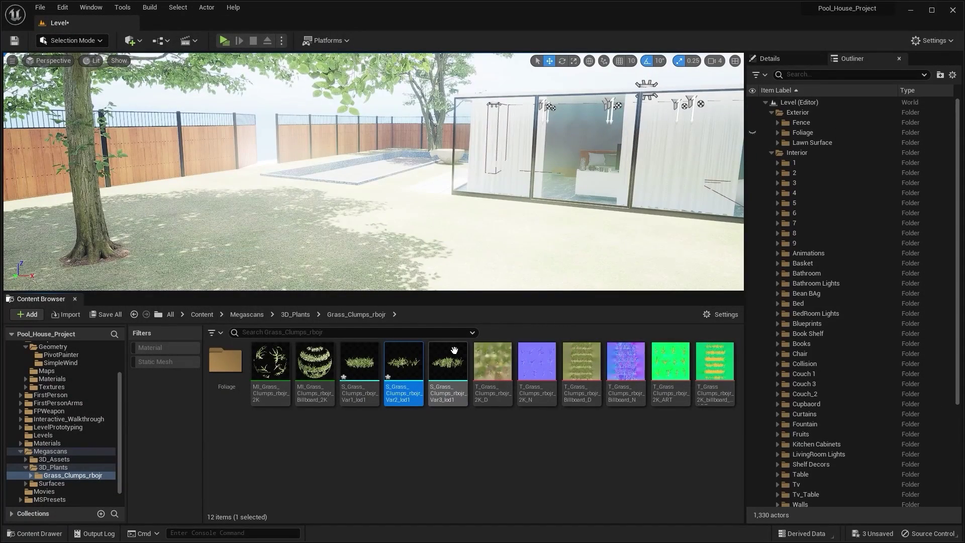
Apply Preserve Area to the S_Grass_Clumps_rbojr_Var3_lod1 mesh's Nanite settings and save all the unsaved content
double_click(449, 362)
click(573, 205)
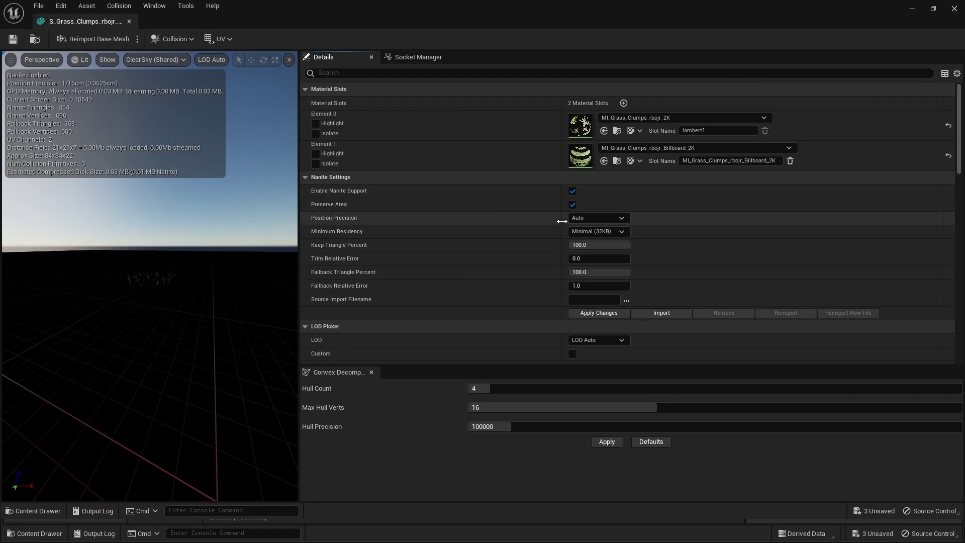
click(614, 314)
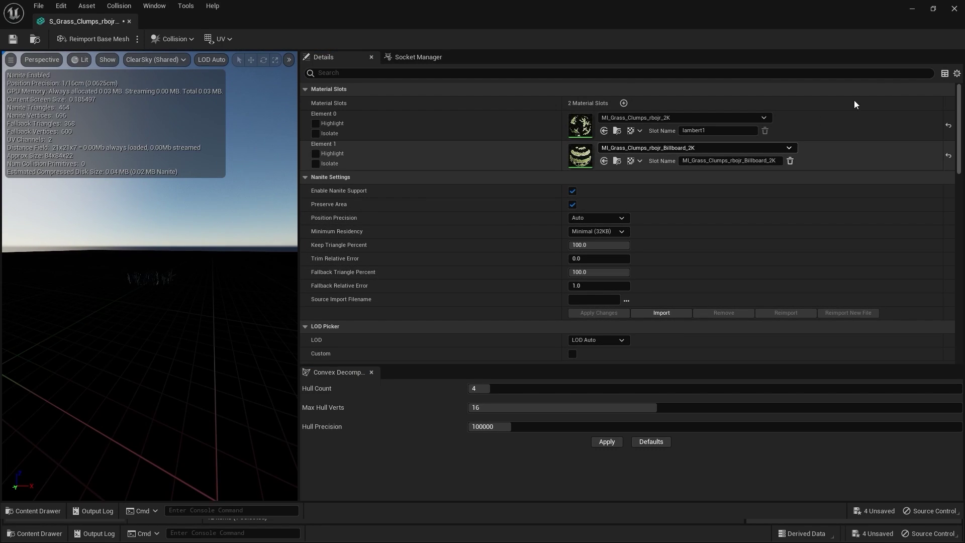
click(960, 12)
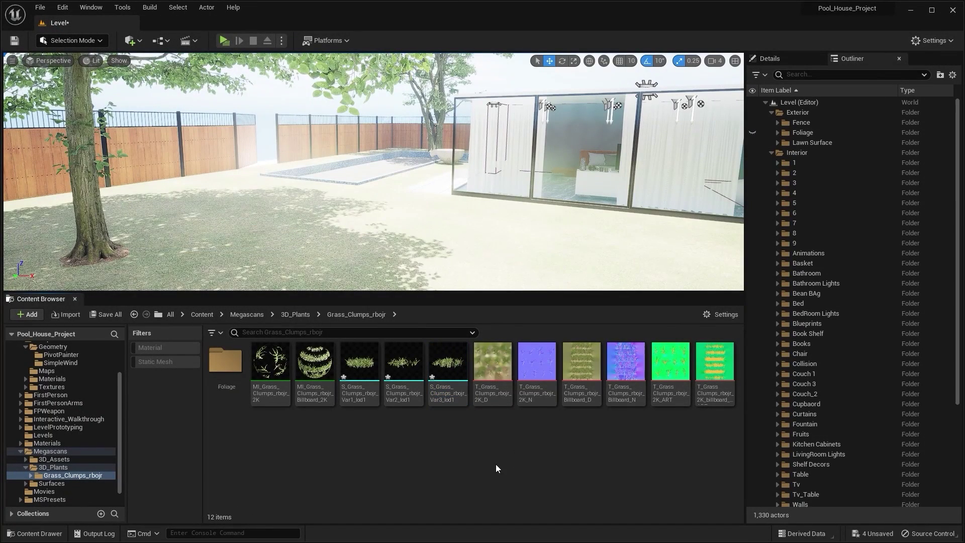
click(877, 534)
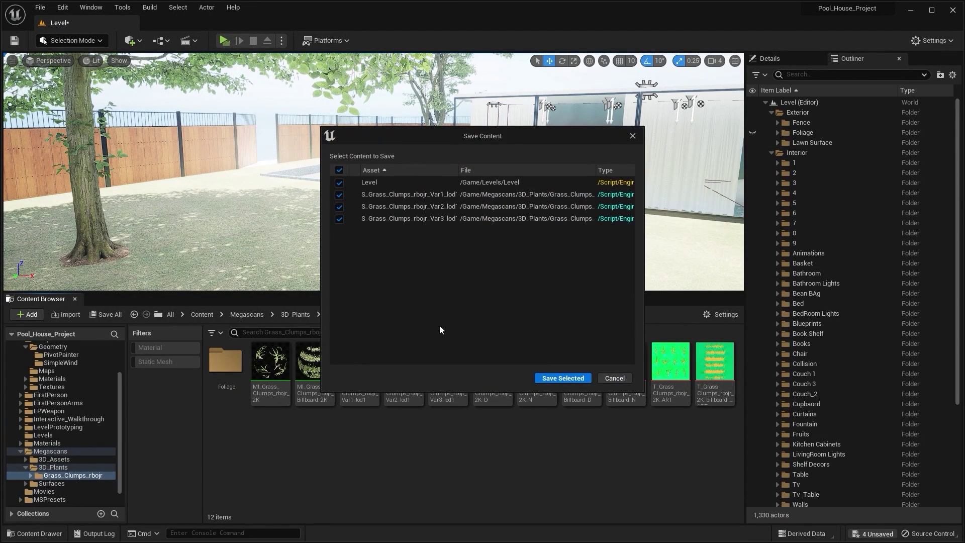
click(556, 378)
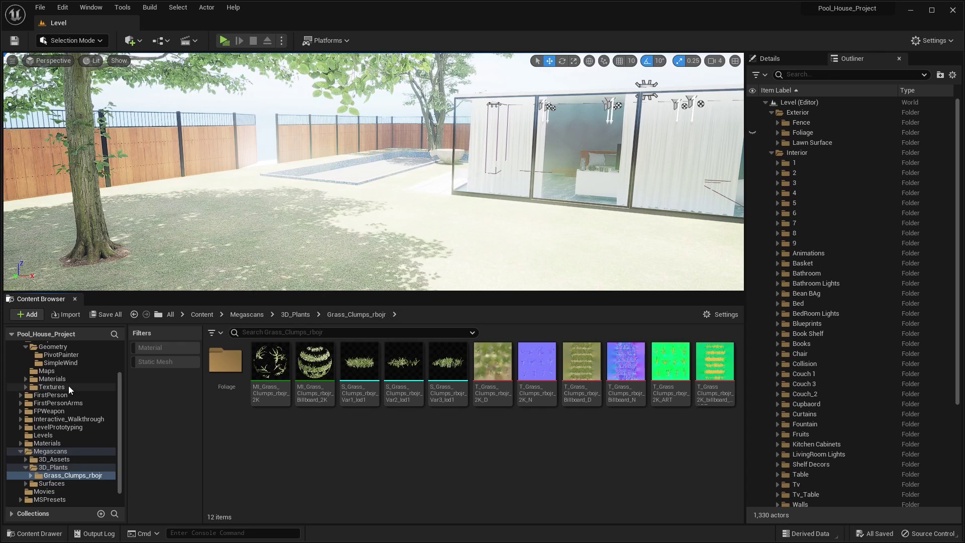
Apply Nanite's Preserve Area to SM_EuropeanHornbeam_Field_01_PP in the EuropeanHornbeam PivotPainter folder and save the mesh and level
scroll(68, 385, up, 2)
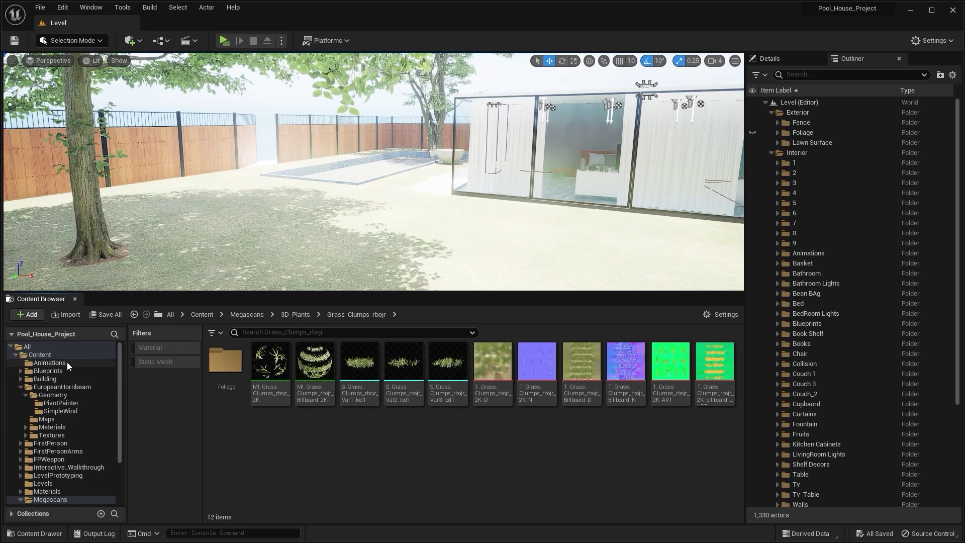
click(77, 387)
double_click(237, 375)
double_click(238, 381)
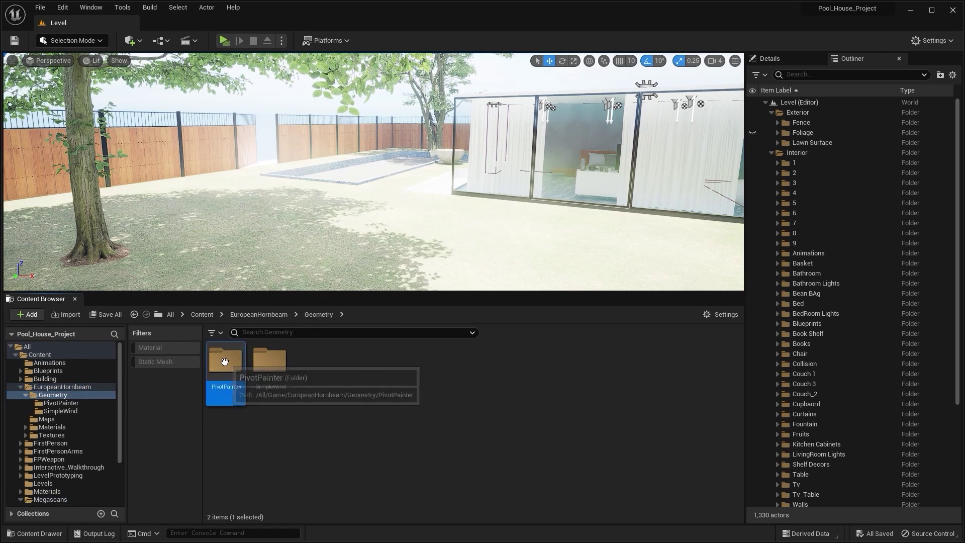
click(227, 367)
double_click(227, 367)
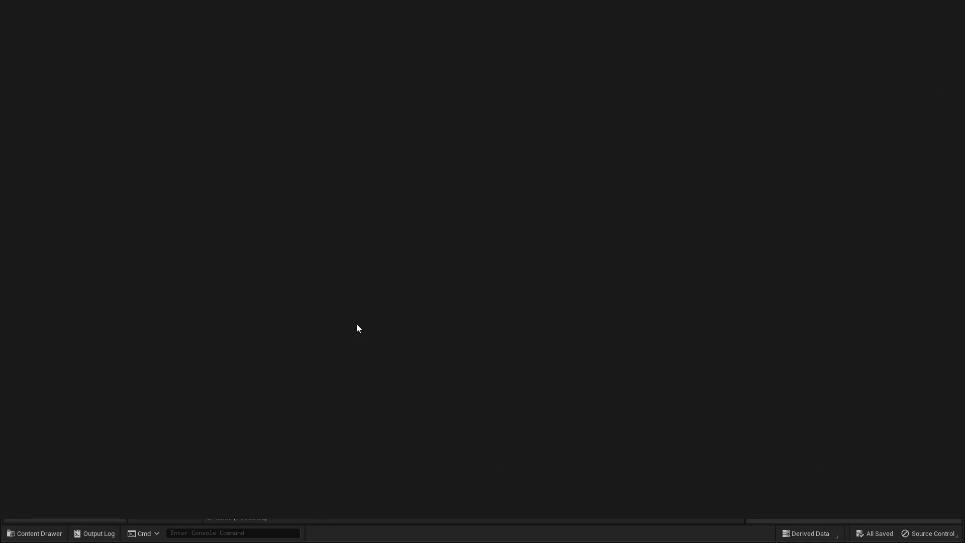
scroll(528, 264, down, 3)
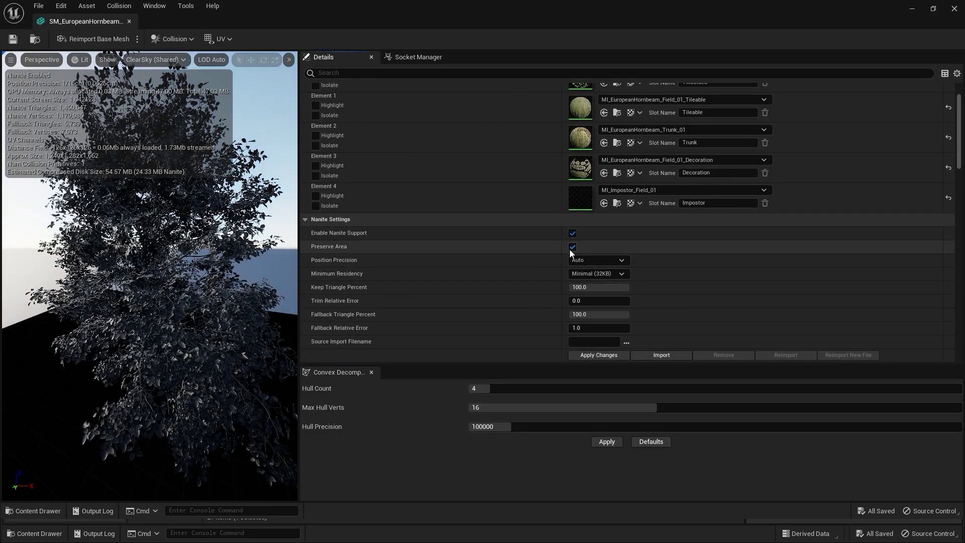
click(571, 247)
scroll(588, 287, down, 1)
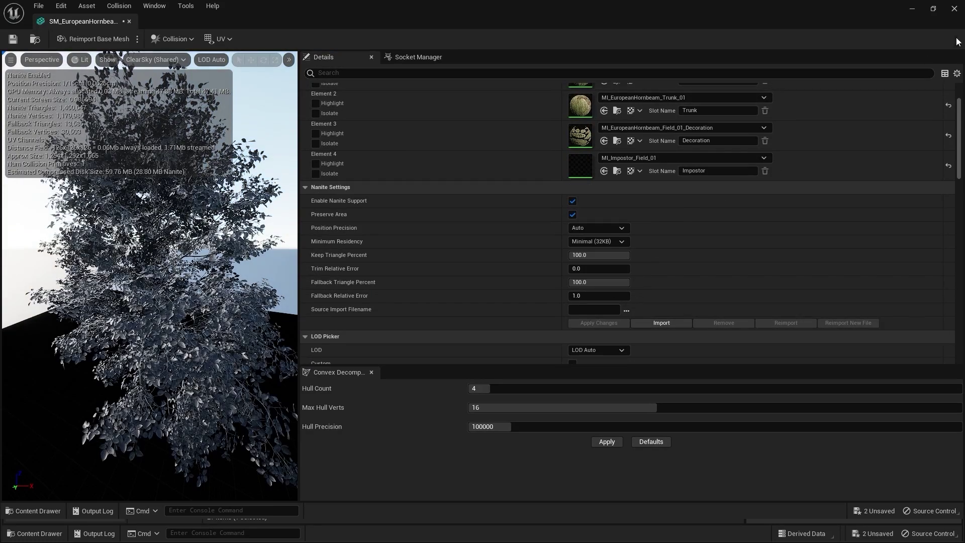
click(955, 8)
click(872, 534)
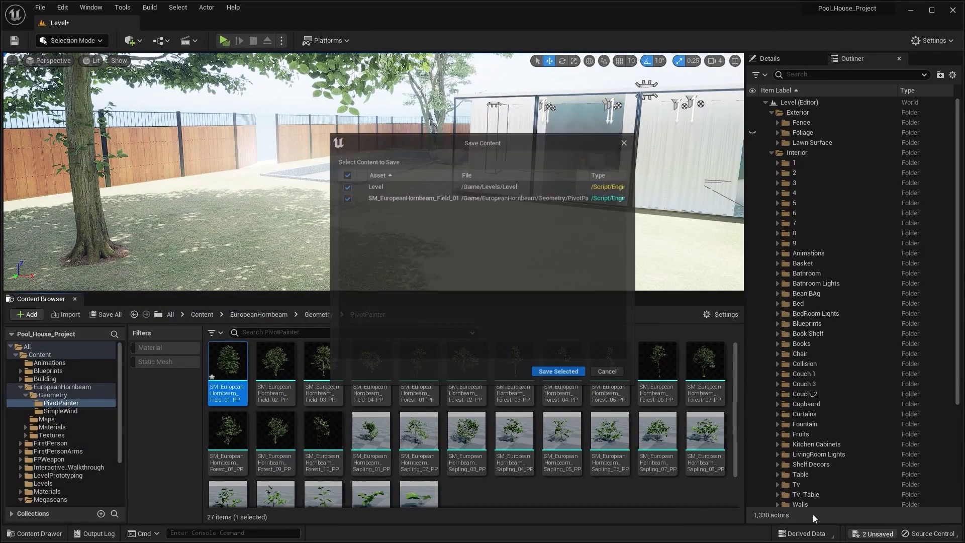
click(562, 378)
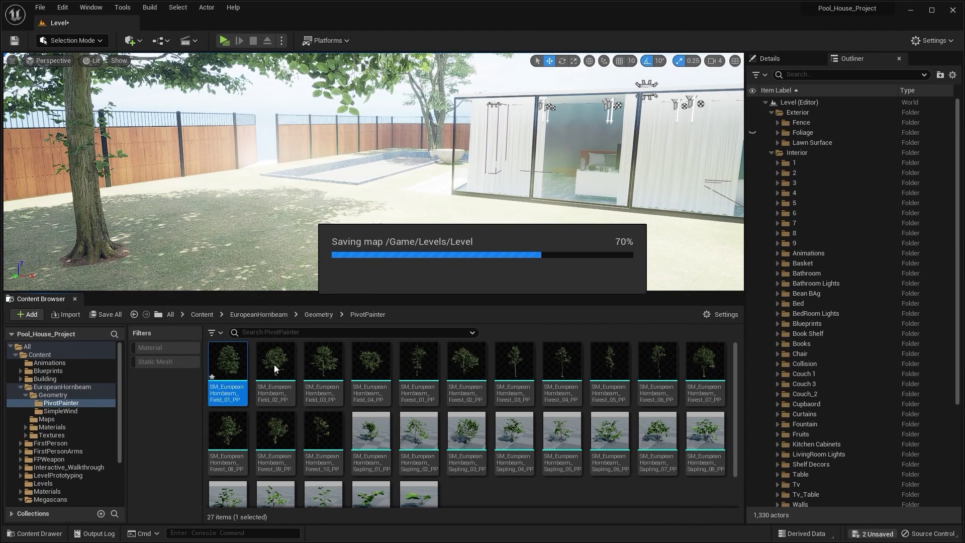
Apply Preserve Area to the hornbeam tree meshes Field_02_PP to Forest_03_PP and save all the content
double_click(288, 360)
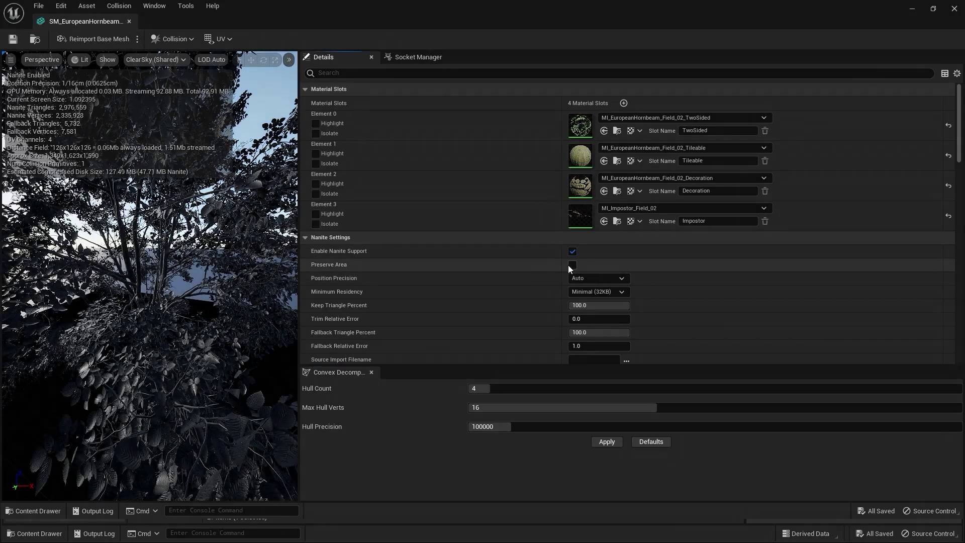
click(572, 265)
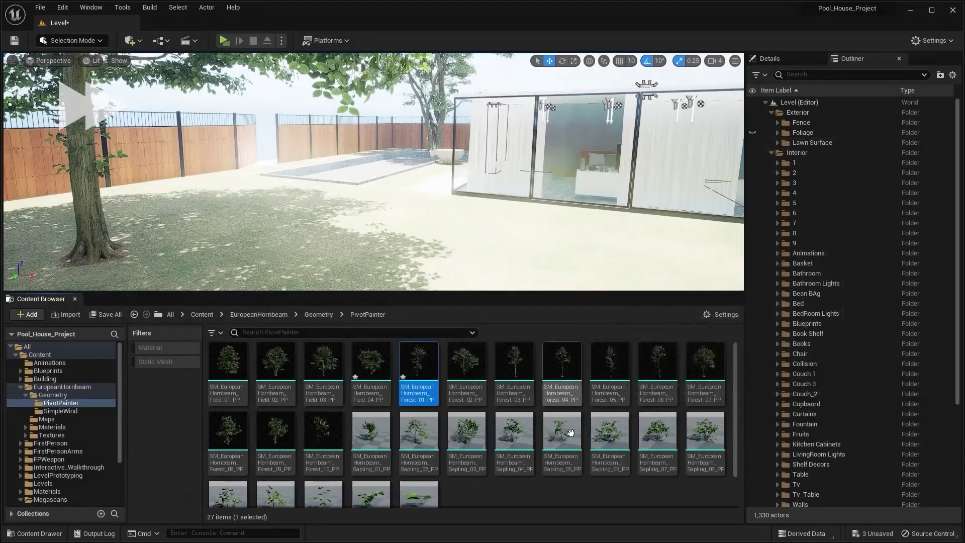
key(ctrl+shift+s)
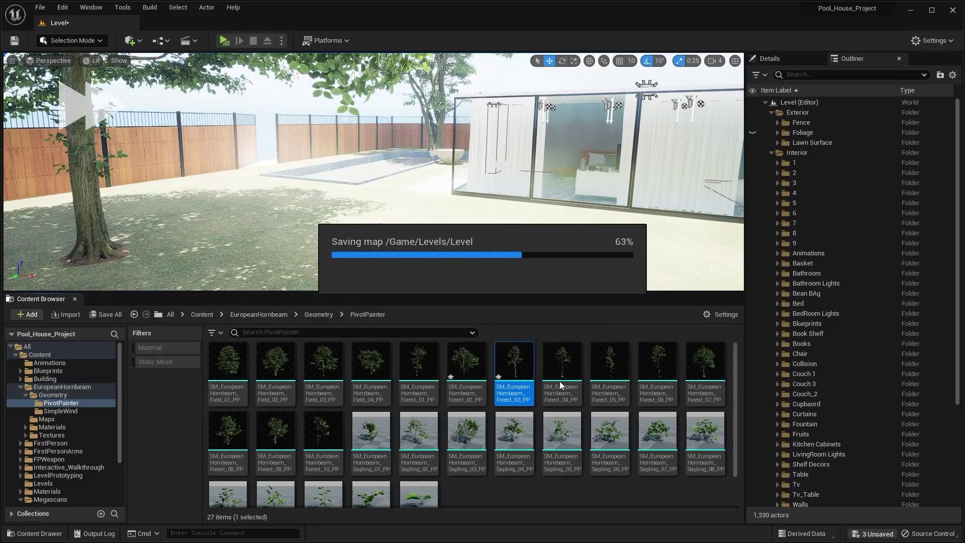
Turn on Preserve Area in the Nanite settings of the hornbeam meshes Forest_04_PP and Forest_05_PP and apply the changes
double_click(559, 380)
click(573, 294)
scroll(640, 293, down, 3)
click(599, 338)
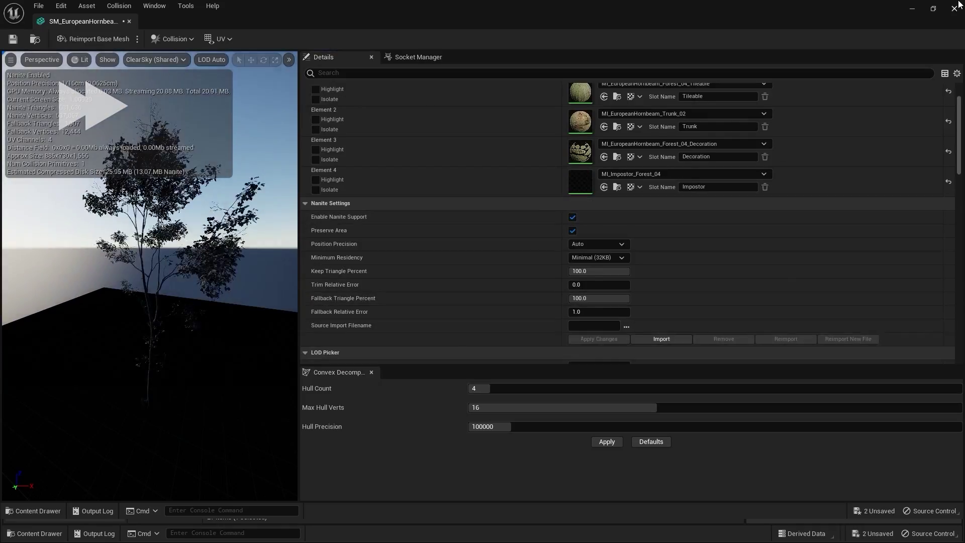
click(954, 9)
double_click(610, 377)
click(573, 295)
scroll(640, 293, down, 2)
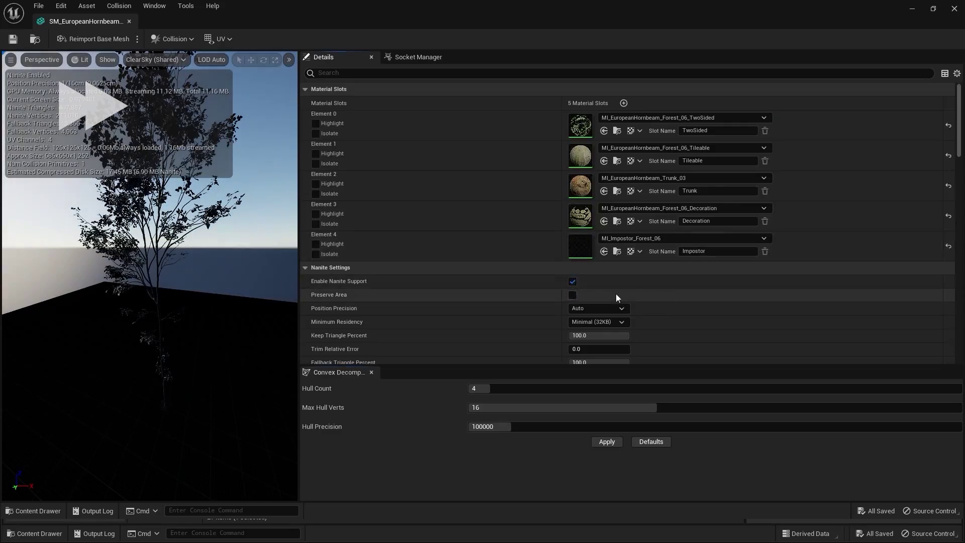
Apply Preserve Area to the hornbeam tree meshes Forest_06_PP to Forest_10_PP and save all the unsaved content
scroll(617, 293, down, 4)
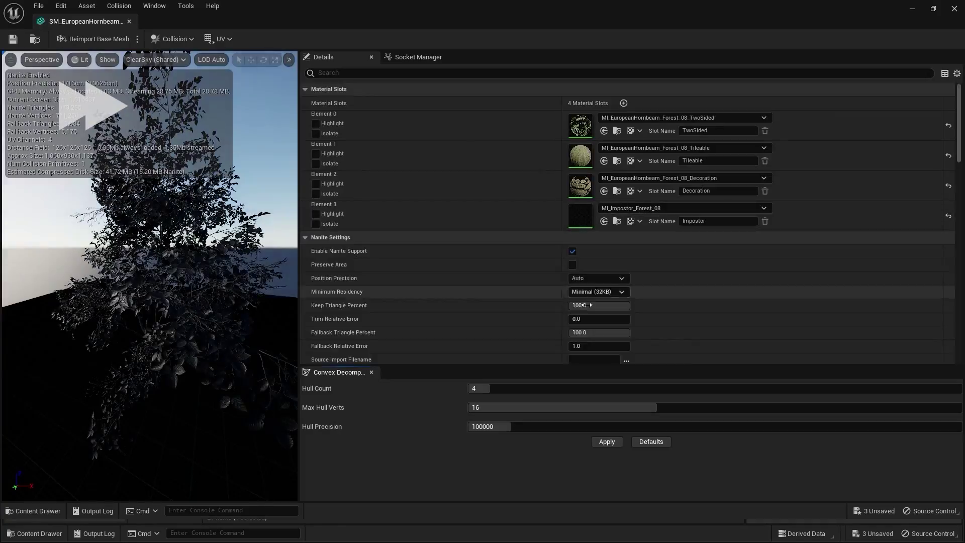
scroll(583, 305, down, 2)
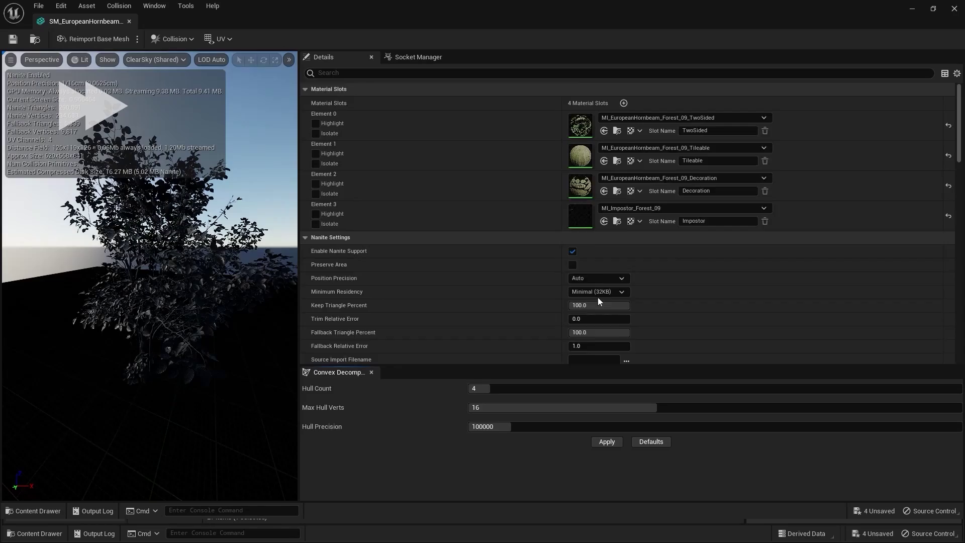
scroll(598, 297, down, 2)
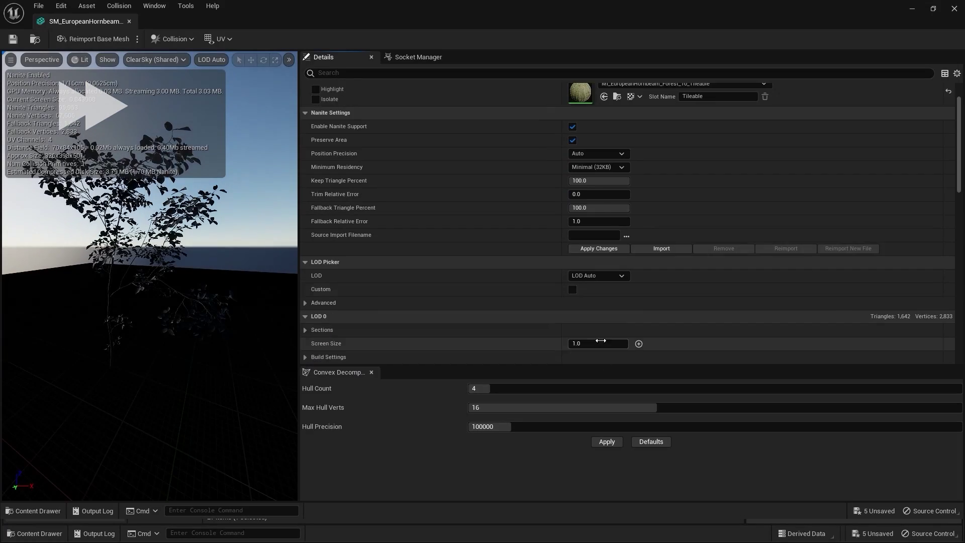
scroll(692, 243, down, 2)
click(864, 534)
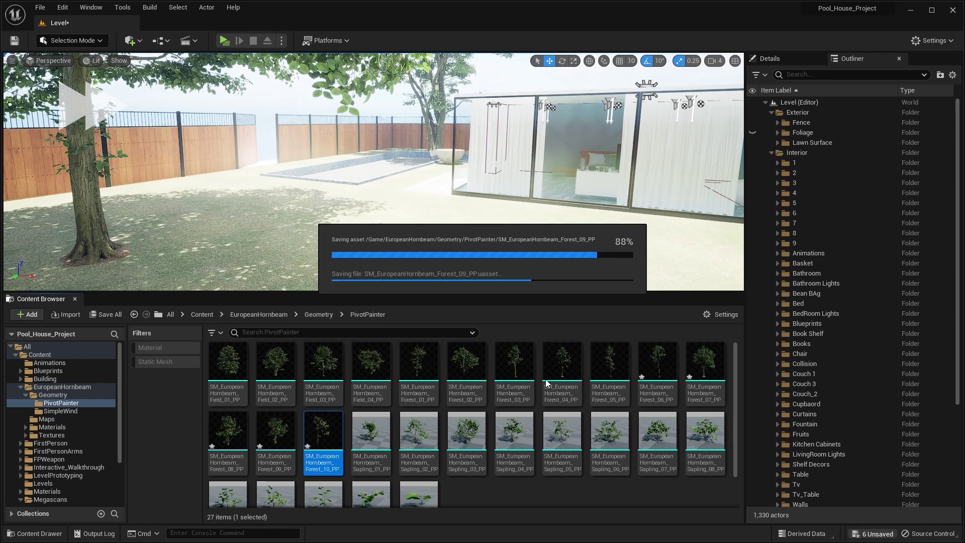
click(523, 496)
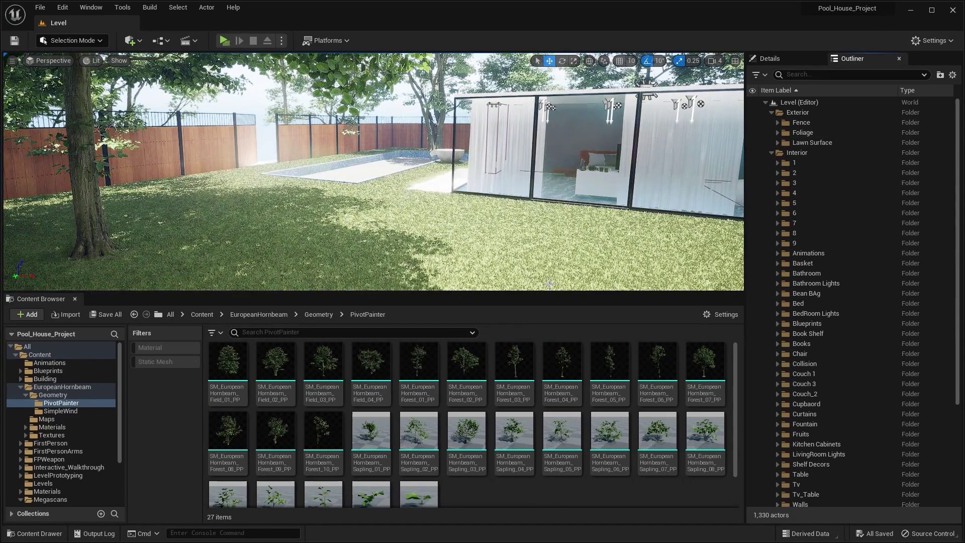
Turn on the FPS display in the level viewport
click(12, 60)
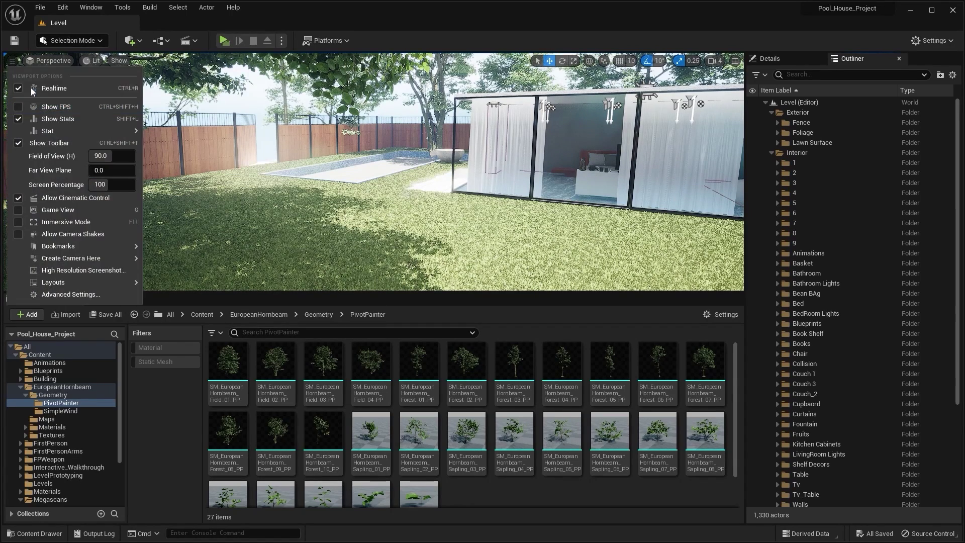
click(75, 106)
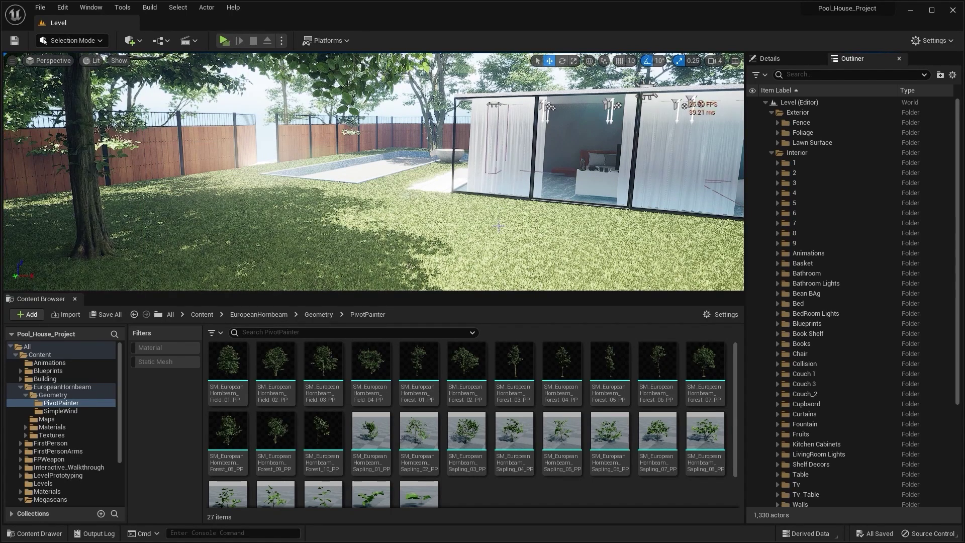